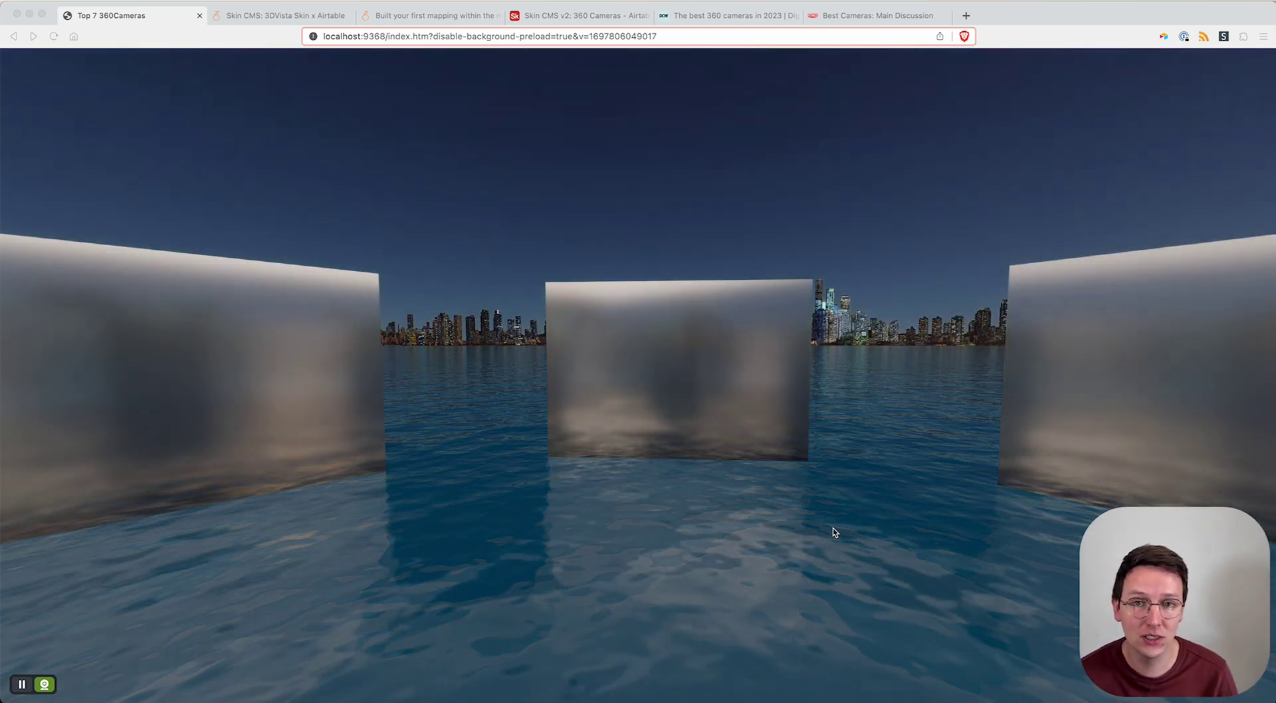
{"action": "key", "text": "ctrl+Tab"}
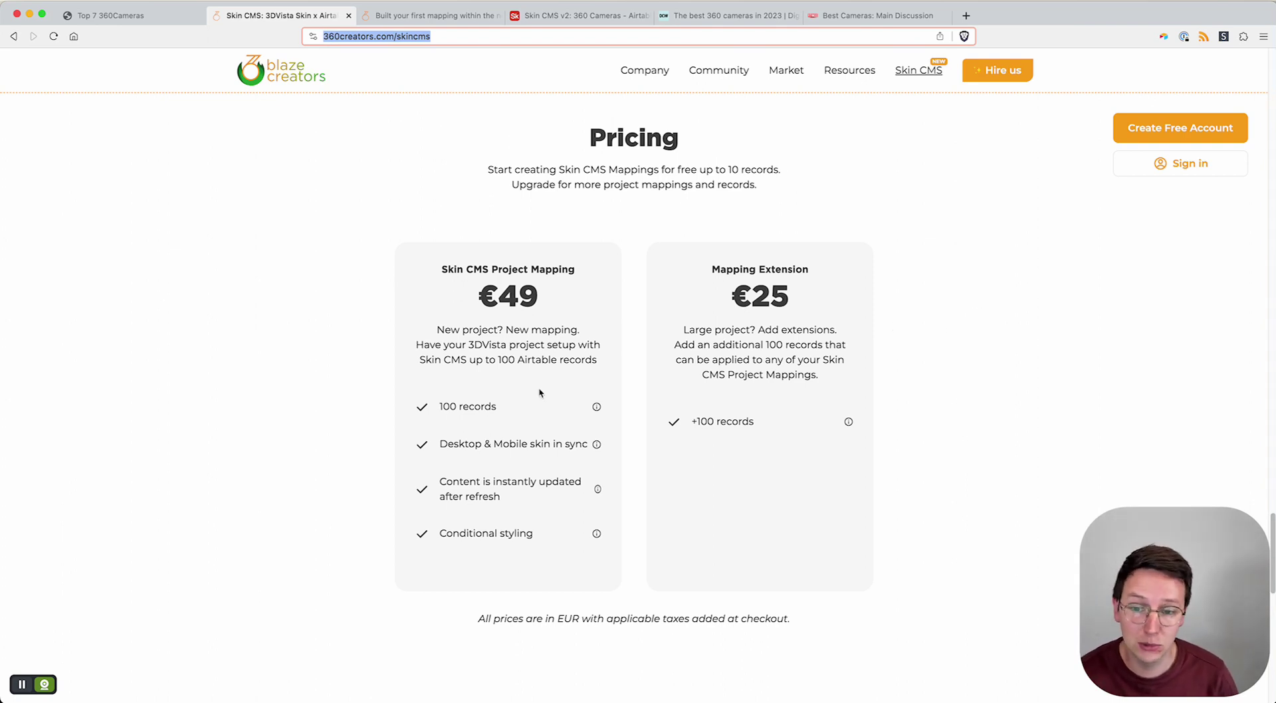
{"action": "mouse_move", "coordinate": [602, 408]}
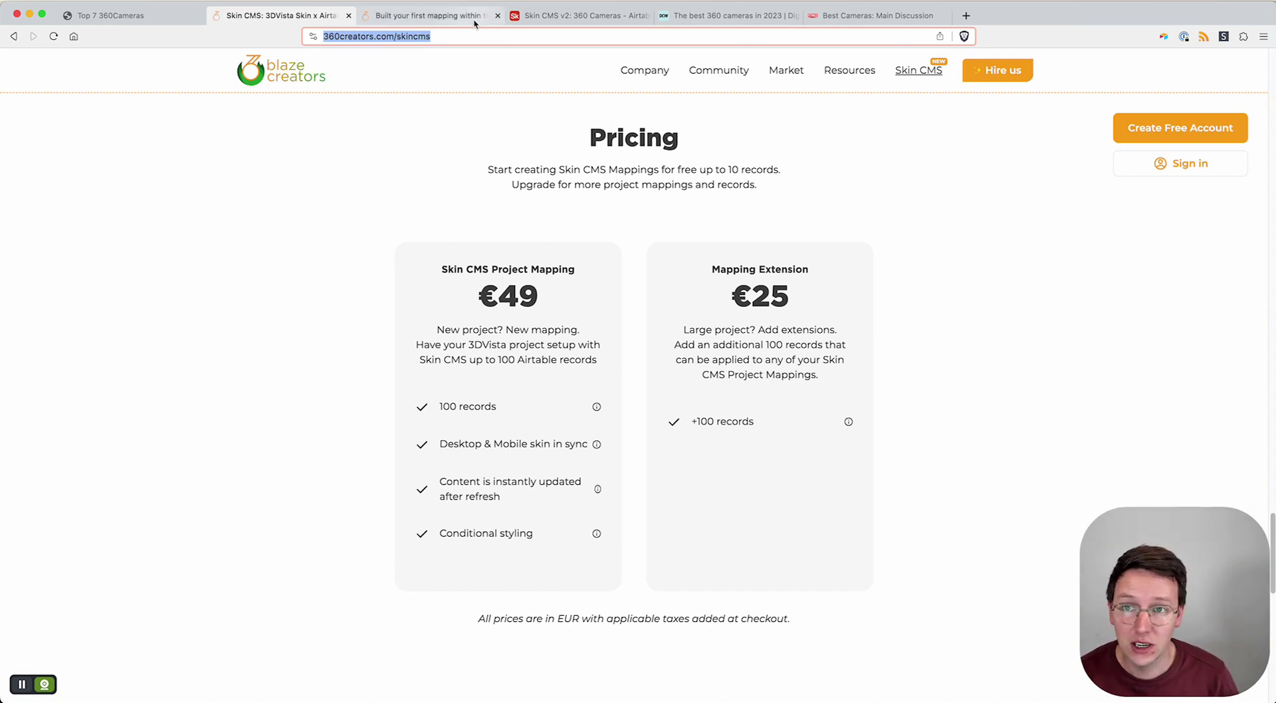
Open the Skin CMS setup guide and scroll through its steps
{"action": "left_click", "coordinate": [456, 16]}
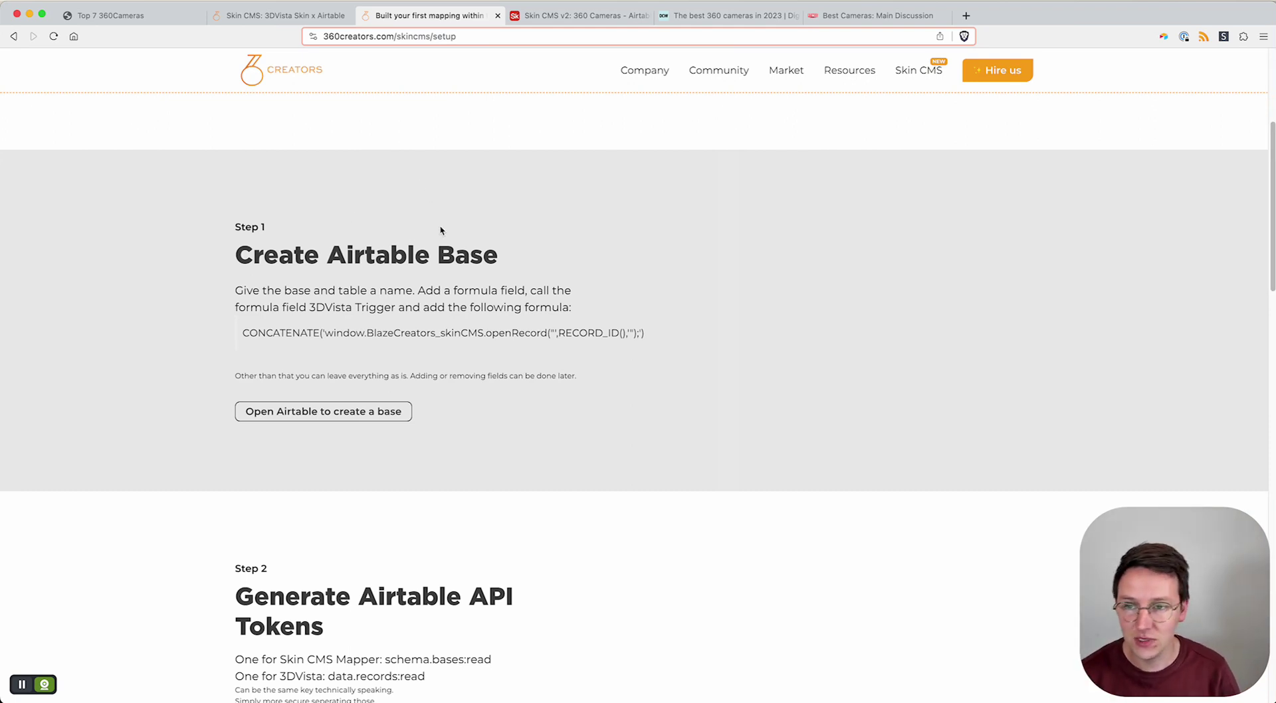
{"action": "scroll", "coordinate": [601, 251], "scroll_direction": "down", "scroll_amount": 5}
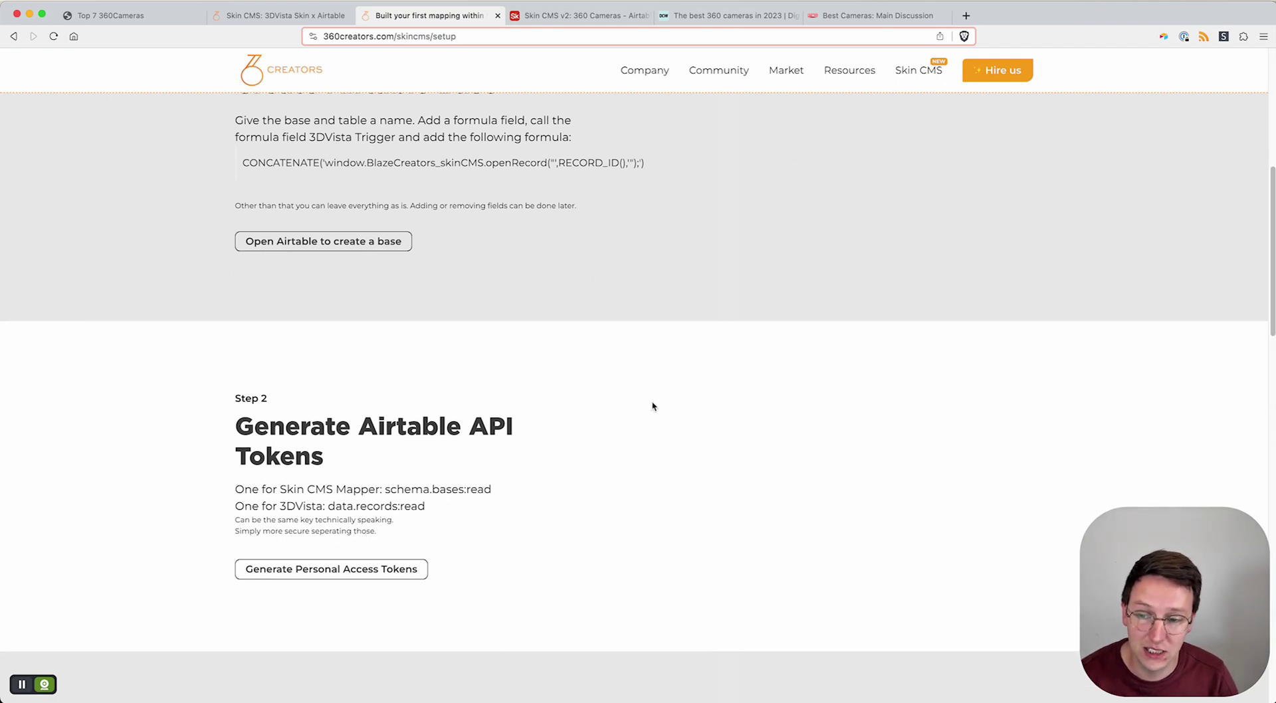
{"action": "scroll", "coordinate": [644, 399], "scroll_direction": "down", "scroll_amount": 7}
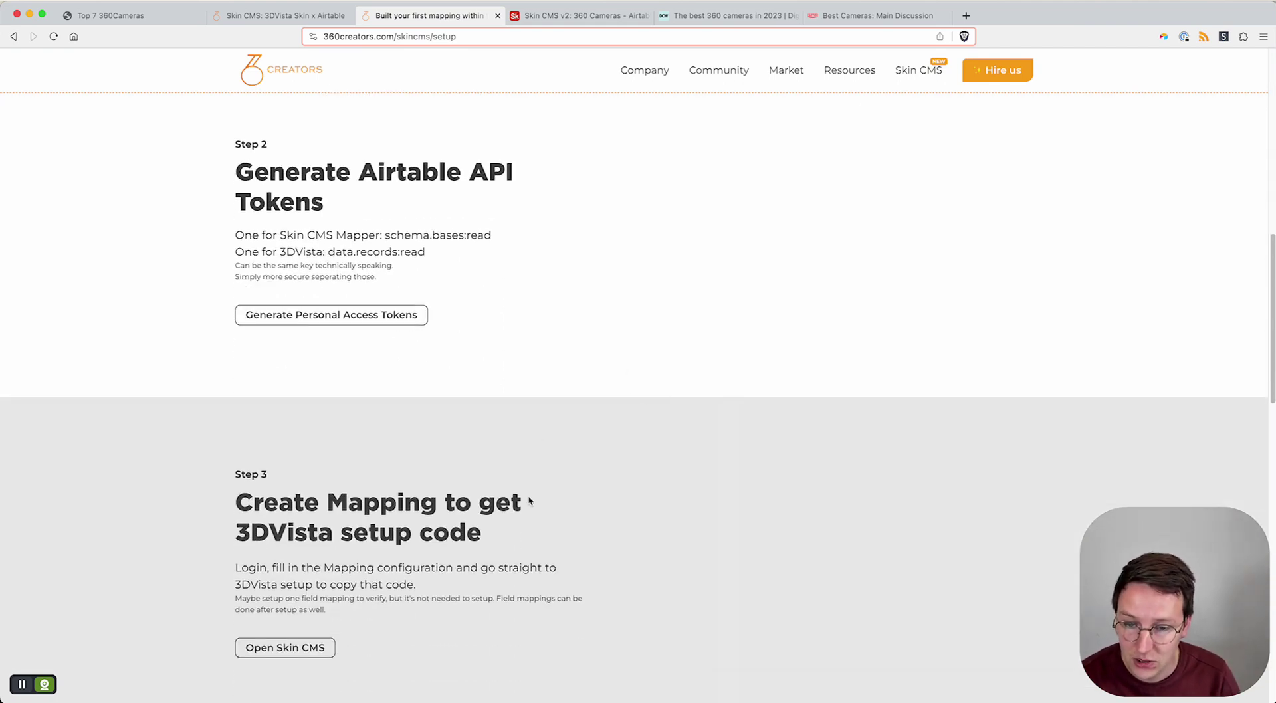
{"action": "scroll", "coordinate": [479, 438], "scroll_direction": "down", "scroll_amount": 6}
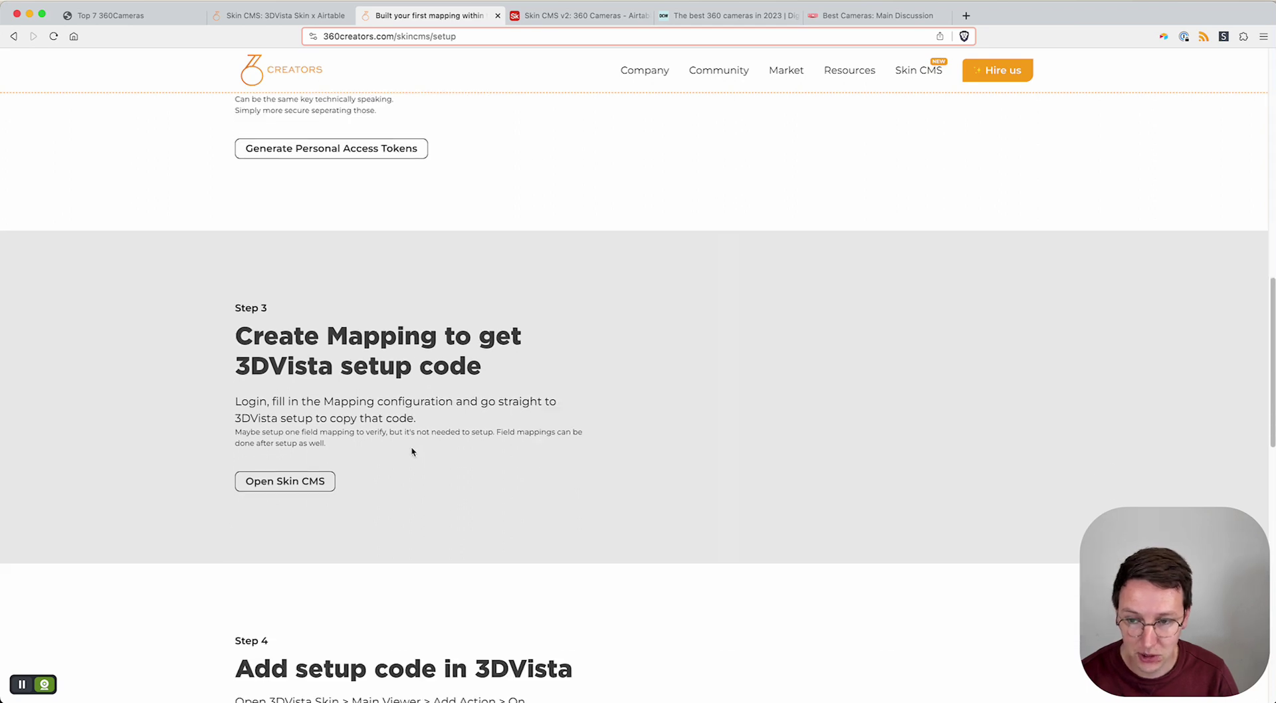
{"action": "scroll", "coordinate": [532, 454], "scroll_direction": "down", "scroll_amount": 3}
{"action": "scroll", "coordinate": [598, 506], "scroll_direction": "down", "scroll_amount": 7}
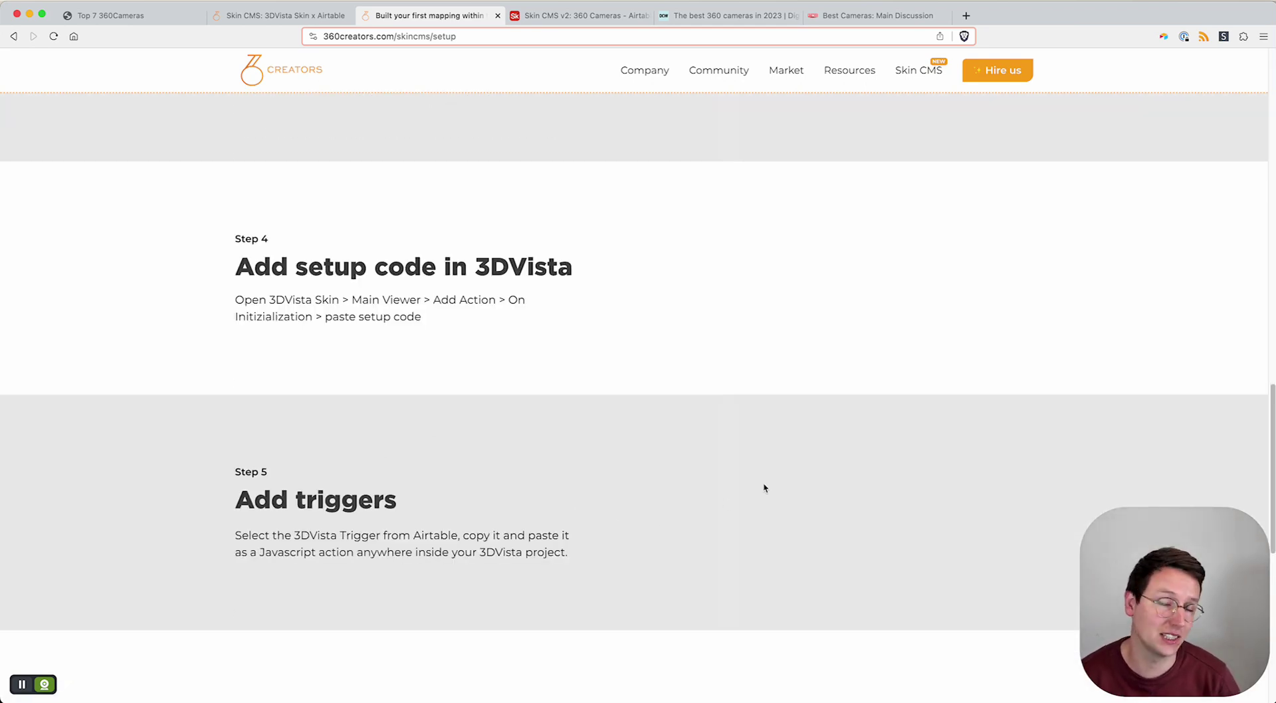
Select Step 1's CONCATENATE 3DVista Trigger formula and bring up the 360 Cameras table in Airtable
{"action": "scroll", "coordinate": [730, 519], "scroll_direction": "up", "scroll_amount": 15}
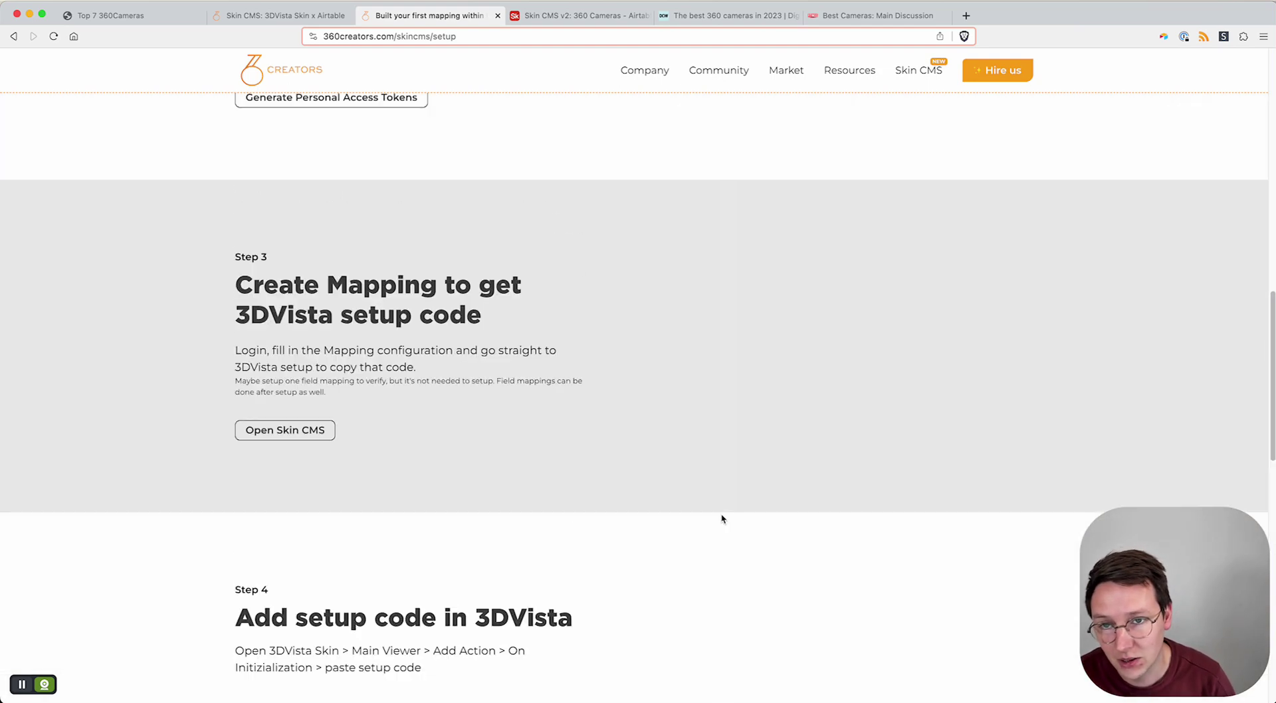
{"action": "scroll", "coordinate": [508, 268], "scroll_direction": "up", "scroll_amount": 1}
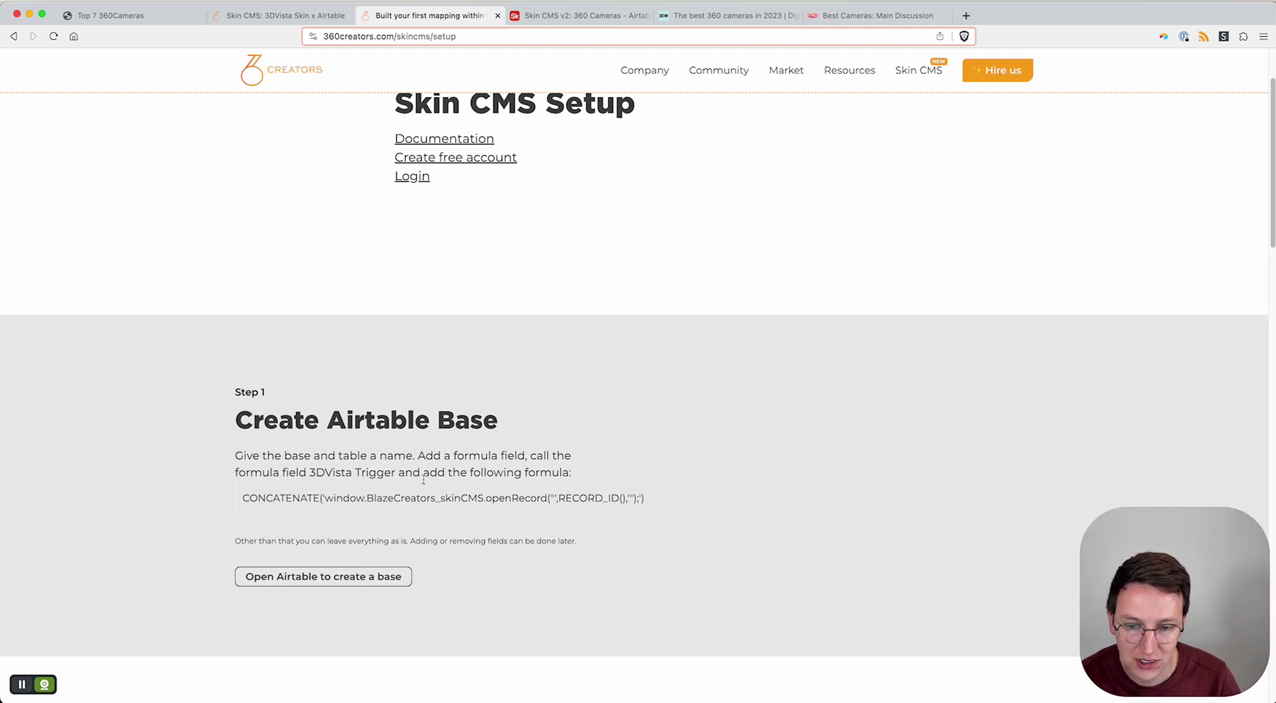
{"action": "triple_click", "coordinate": [357, 497]}
{"action": "key", "text": "super+c"}
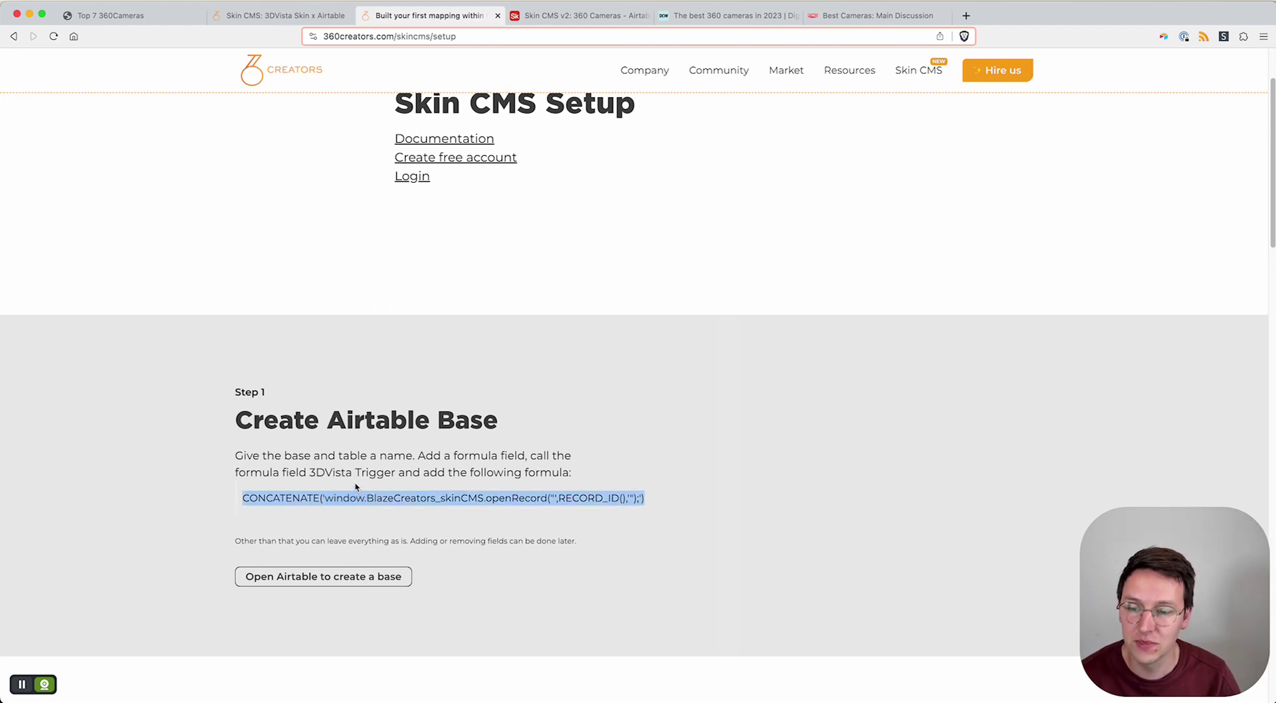
{"action": "left_click", "coordinate": [581, 16]}
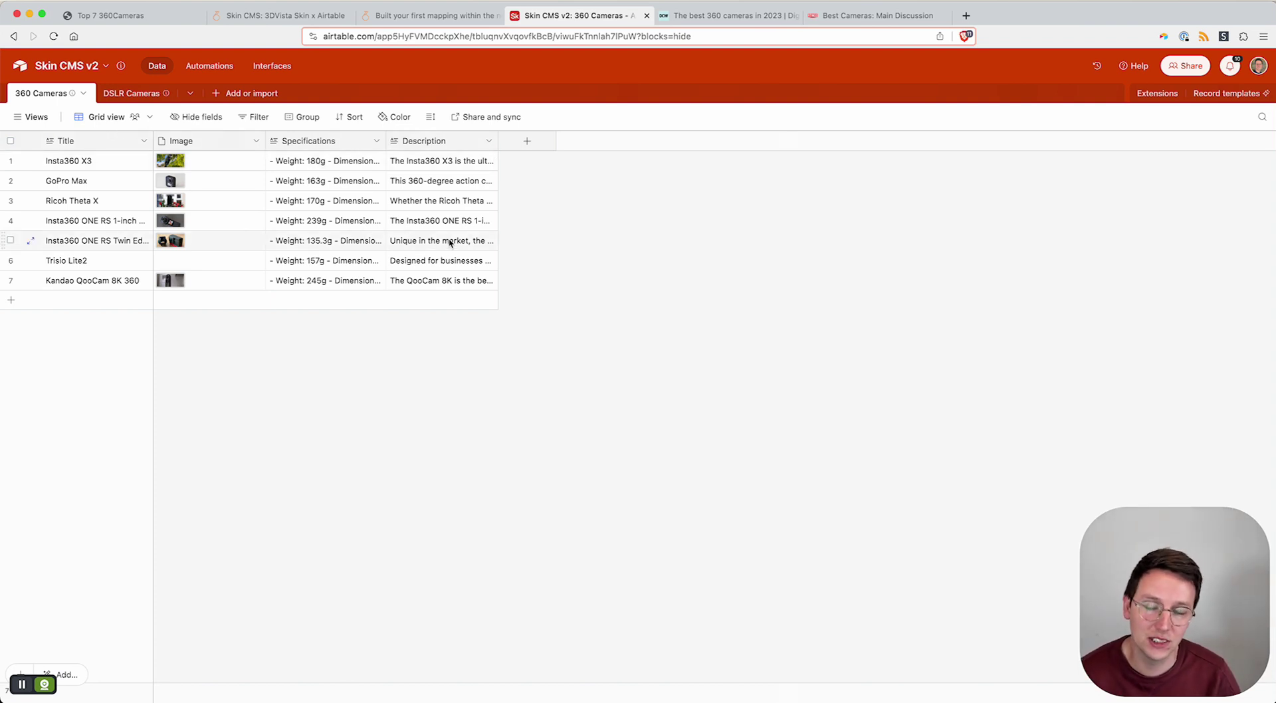
Add a '3DVista Trigger' Formula field to 360 Cameras using the pasted CONCATENATE formula
{"action": "left_click", "coordinate": [219, 96]}
{"action": "left_click", "coordinate": [615, 168]}
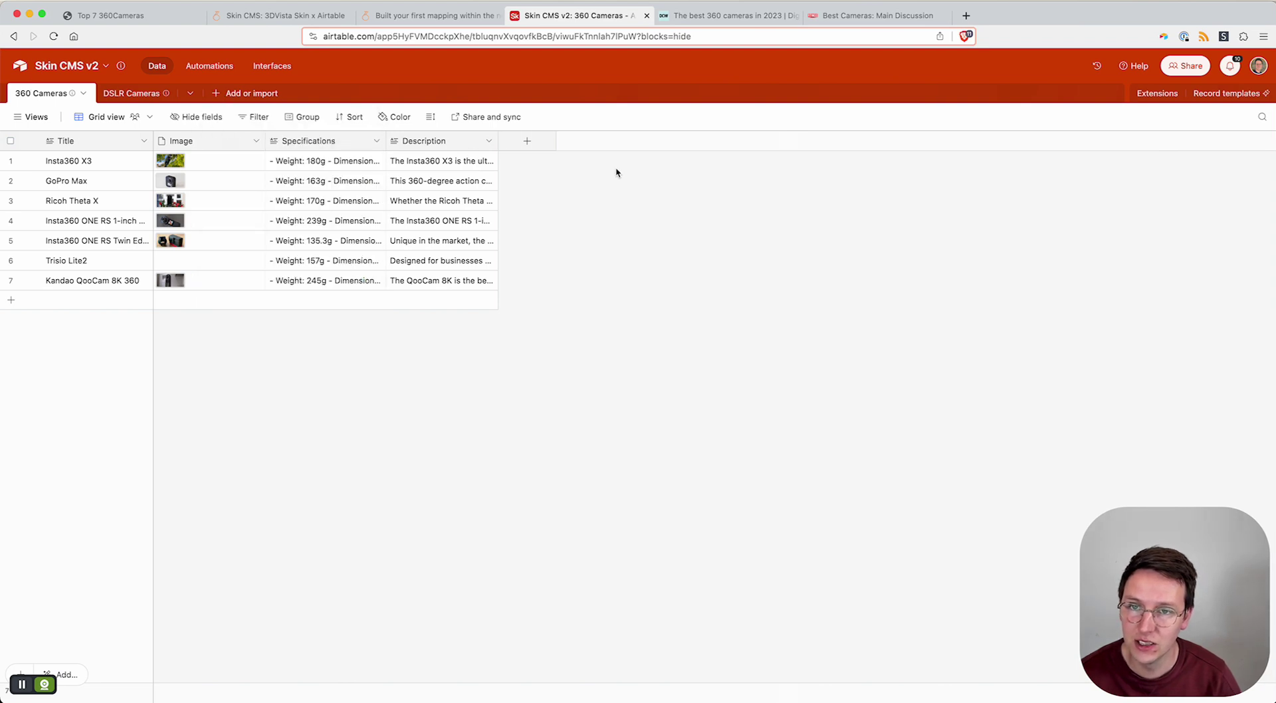
{"action": "left_click", "coordinate": [528, 142]}
{"action": "type", "text": "3DVista Trigger"}
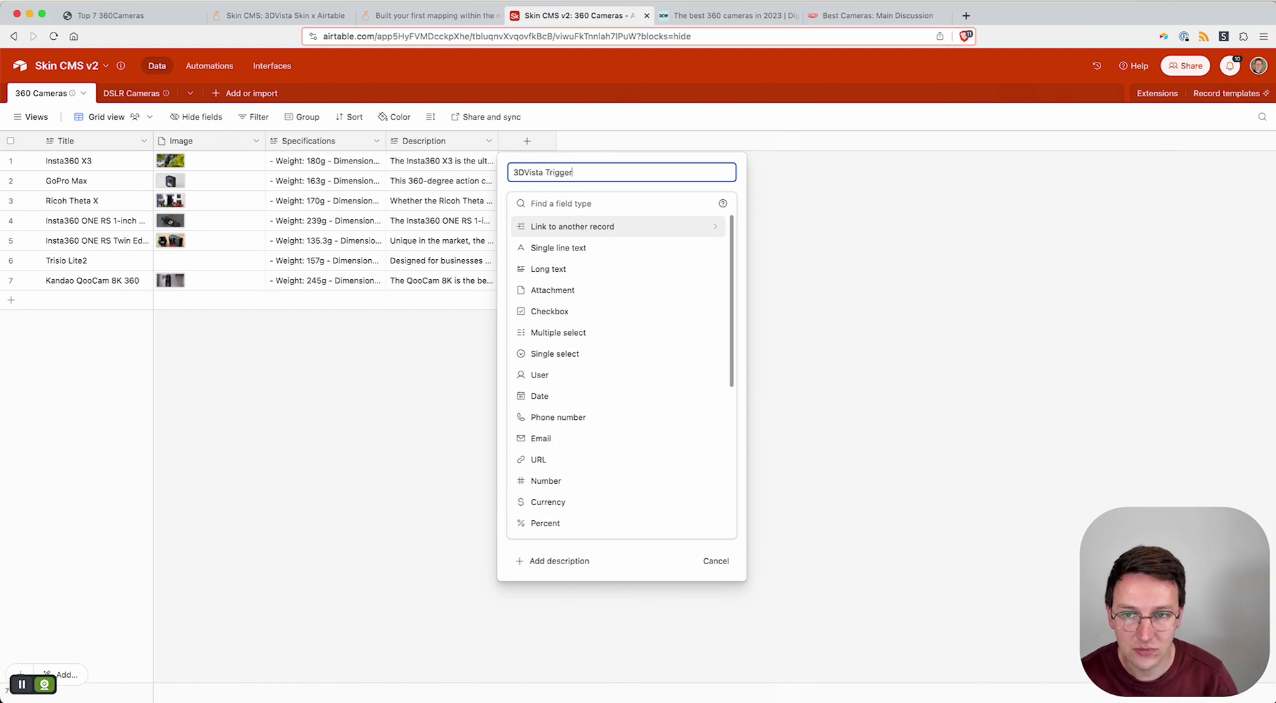
{"action": "left_click", "coordinate": [555, 206]}
{"action": "type", "text": "f"}
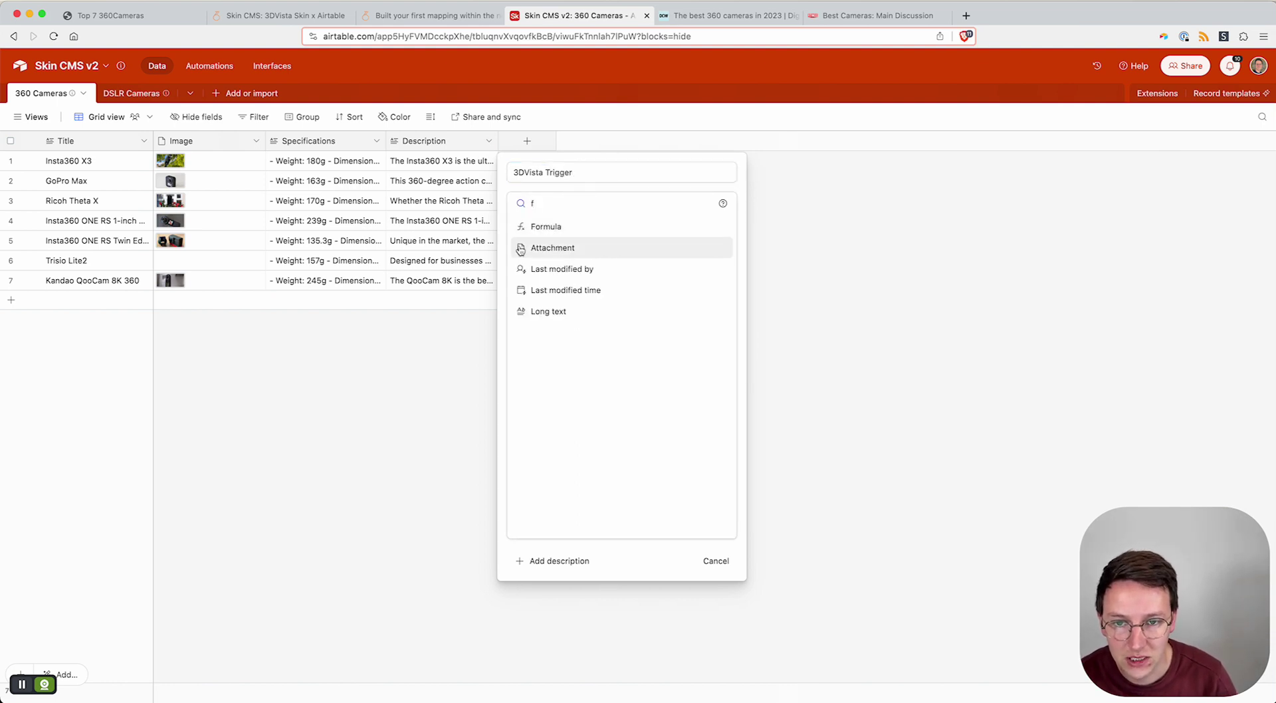
{"action": "left_click", "coordinate": [535, 227]}
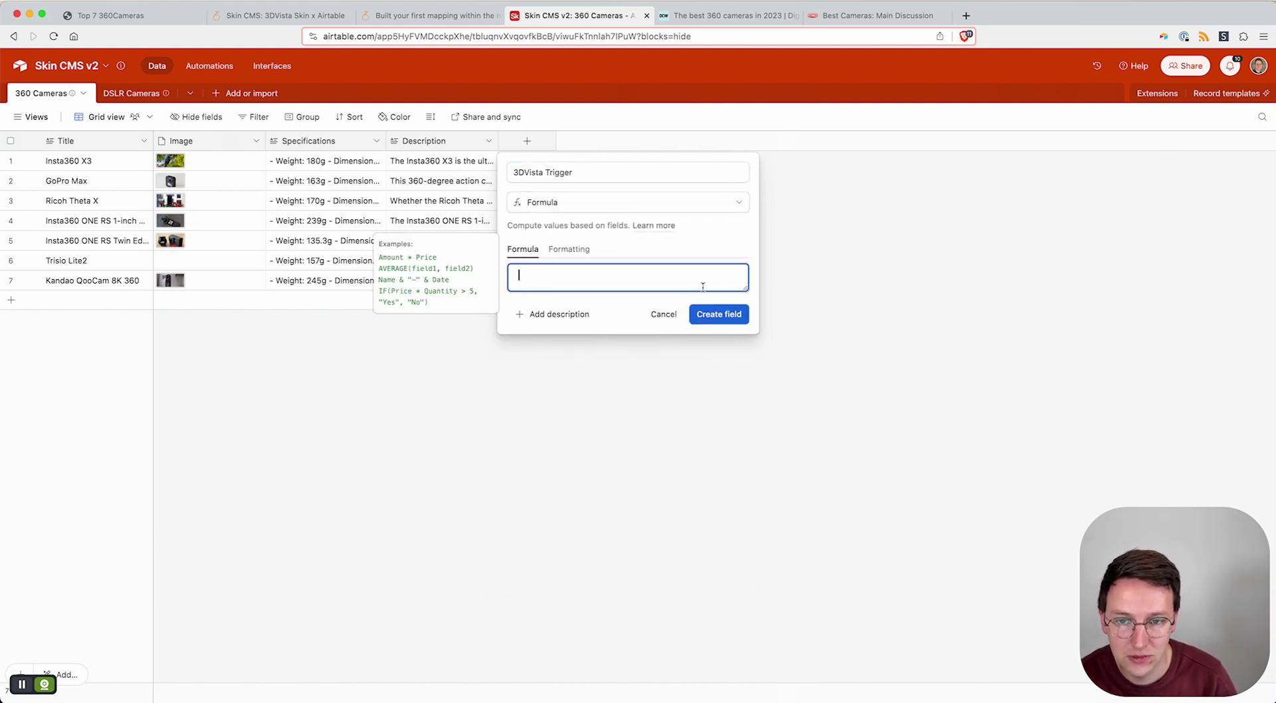
{"action": "key", "text": "super+v"}
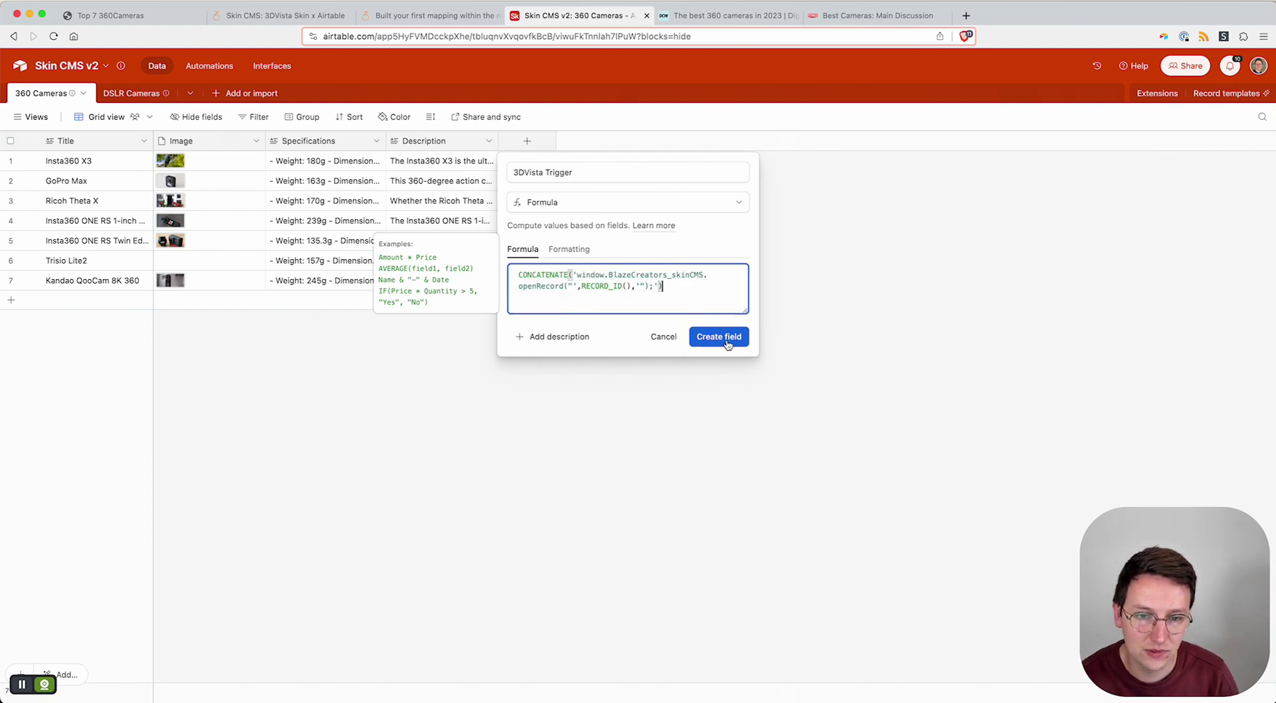
{"action": "left_click", "coordinate": [727, 337]}
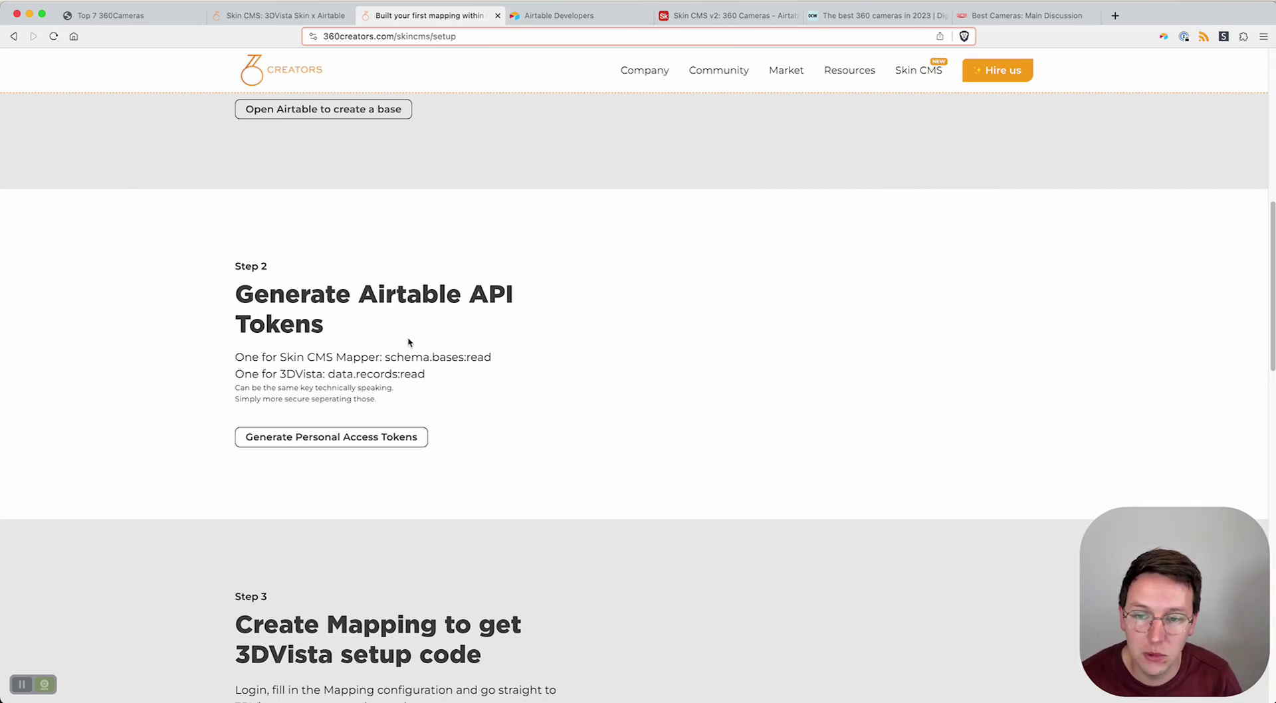
Start a new Airtable access token named for the Mapper with the schema.bases:read scope
{"action": "left_click", "coordinate": [564, 15]}
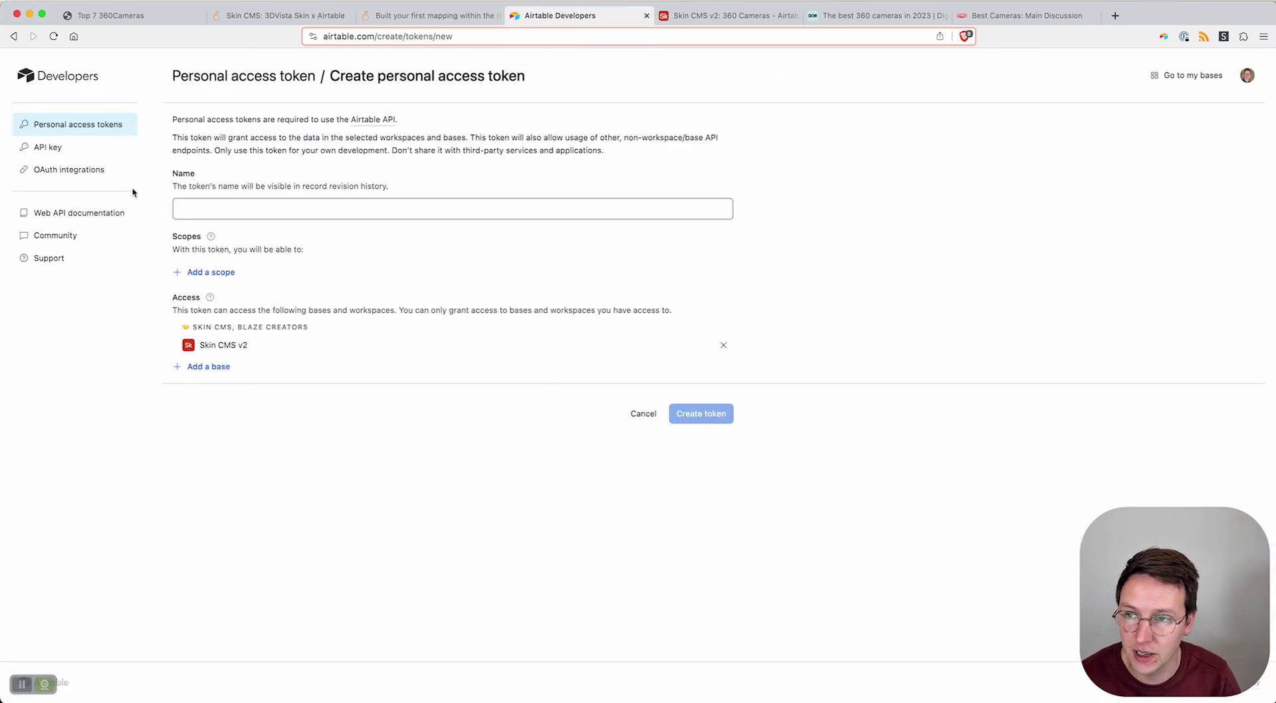
{"action": "left_click", "coordinate": [222, 215]}
{"action": "type", "text": "Top 7 AquaScape -"}
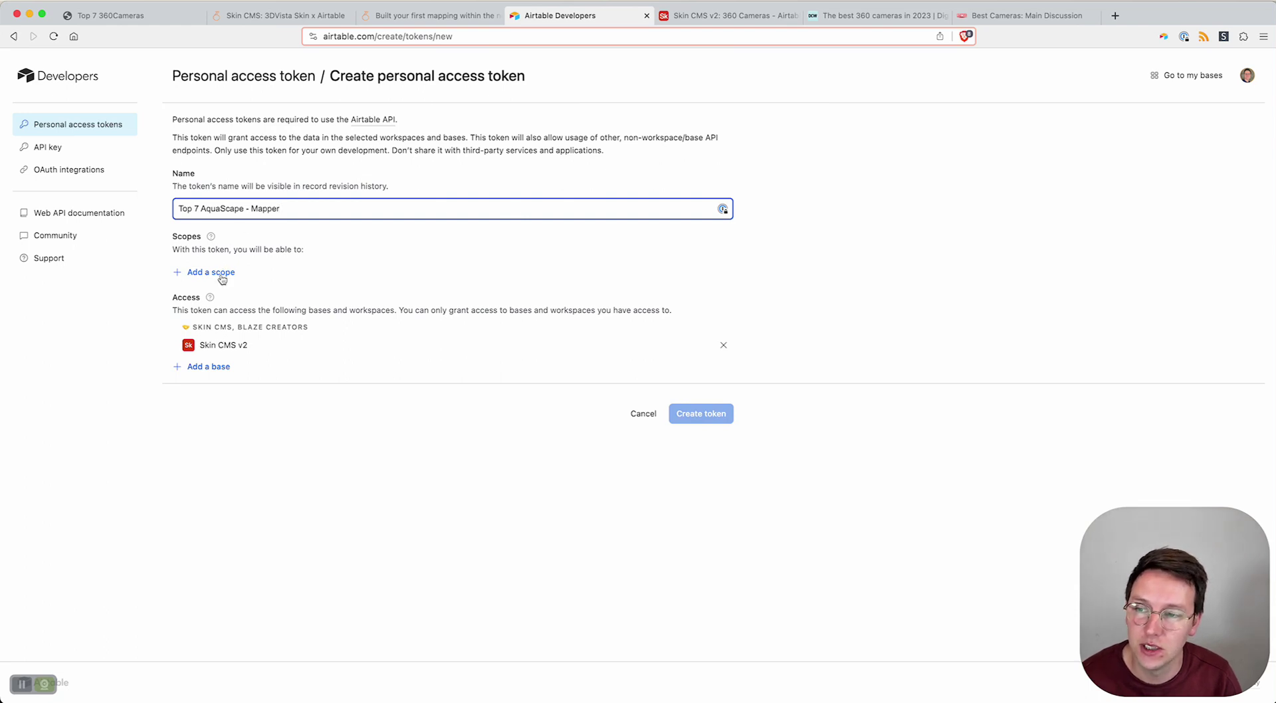
{"action": "left_click", "coordinate": [443, 19]}
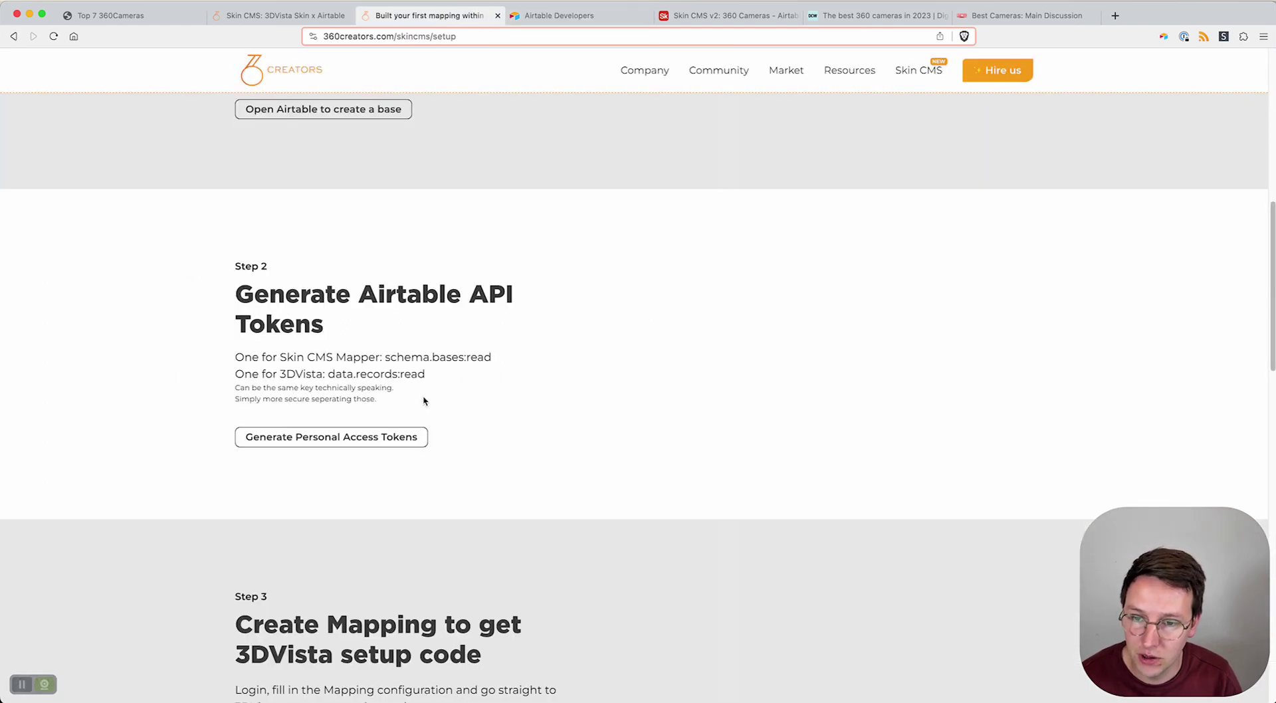
{"action": "left_click", "coordinate": [542, 16]}
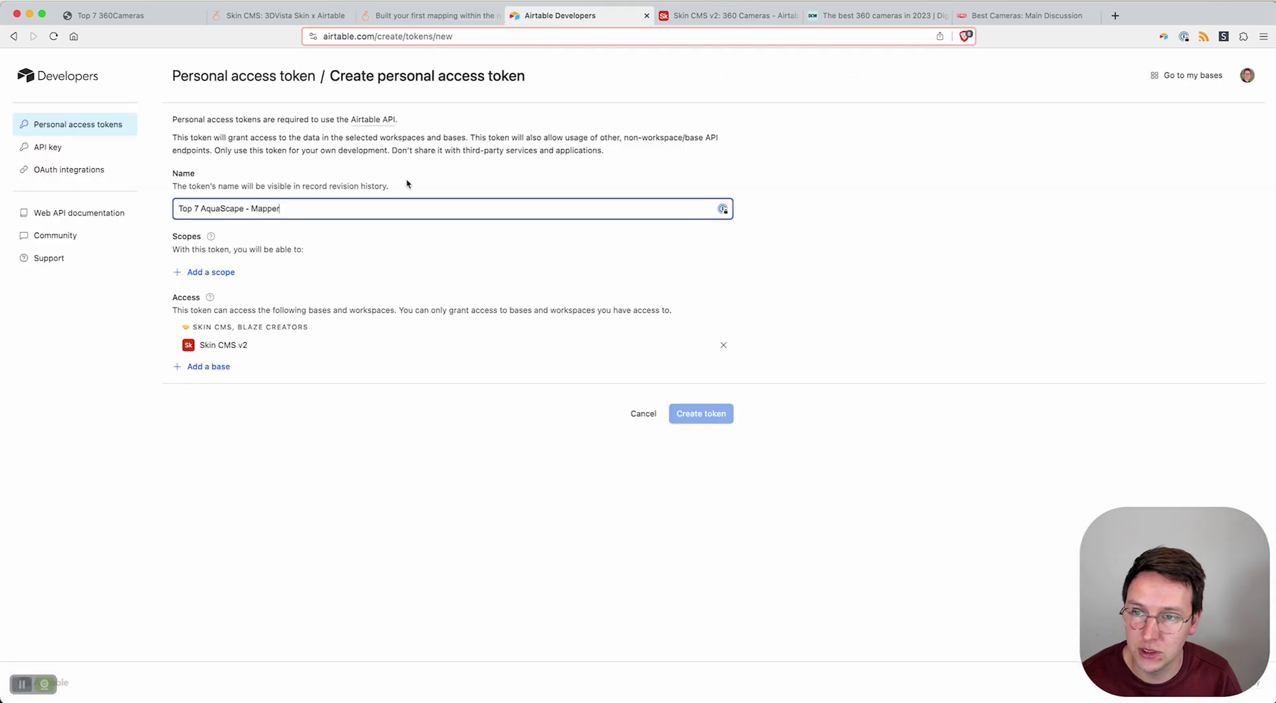
{"action": "left_click", "coordinate": [206, 273]}
{"action": "type", "text": "schema"}
{"action": "left_click", "coordinate": [281, 337]}
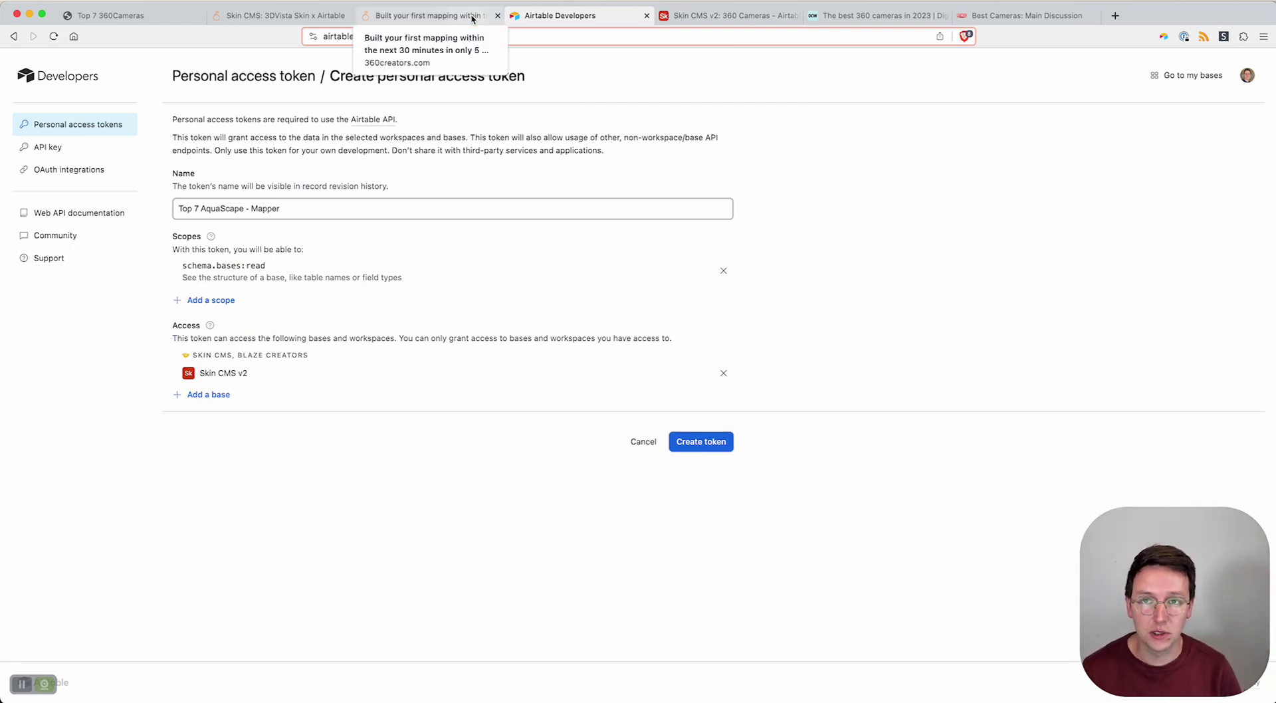
Rename the token to 'Top 7 AquaScape - 3DVista' and swap its scope for data.records:read
{"action": "left_click", "coordinate": [471, 18]}
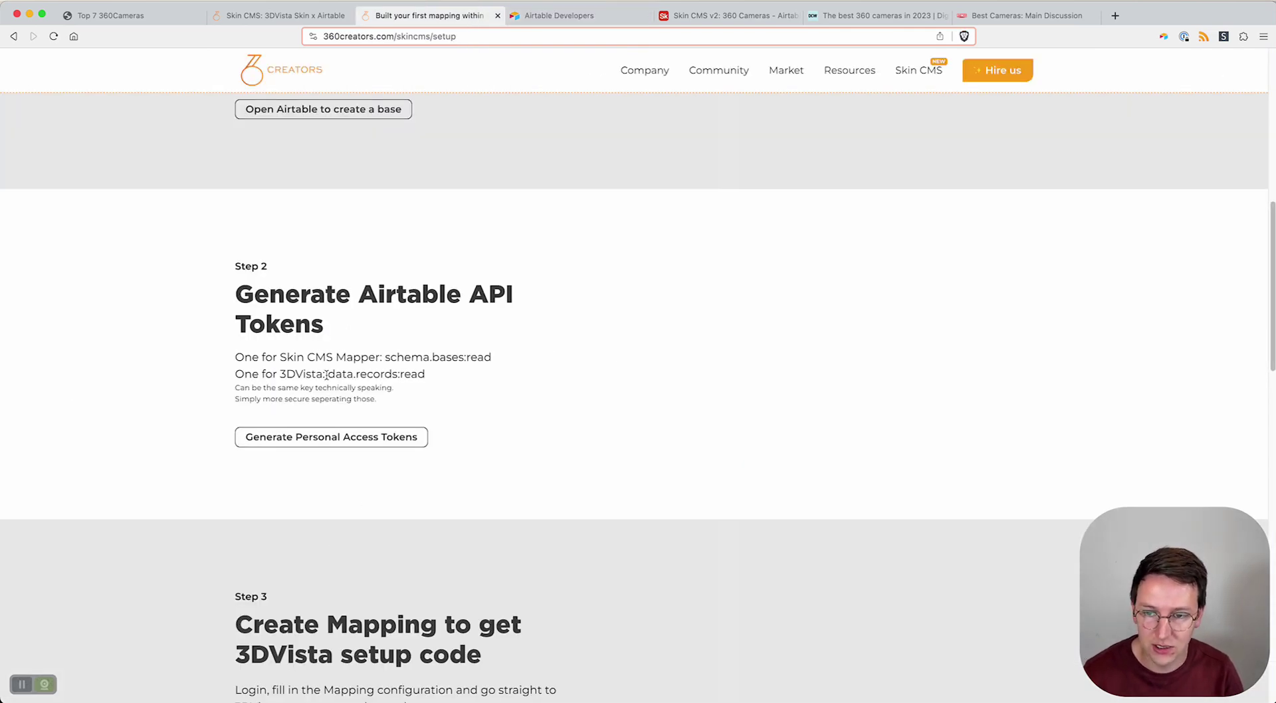
{"action": "left_click", "coordinate": [561, 15]}
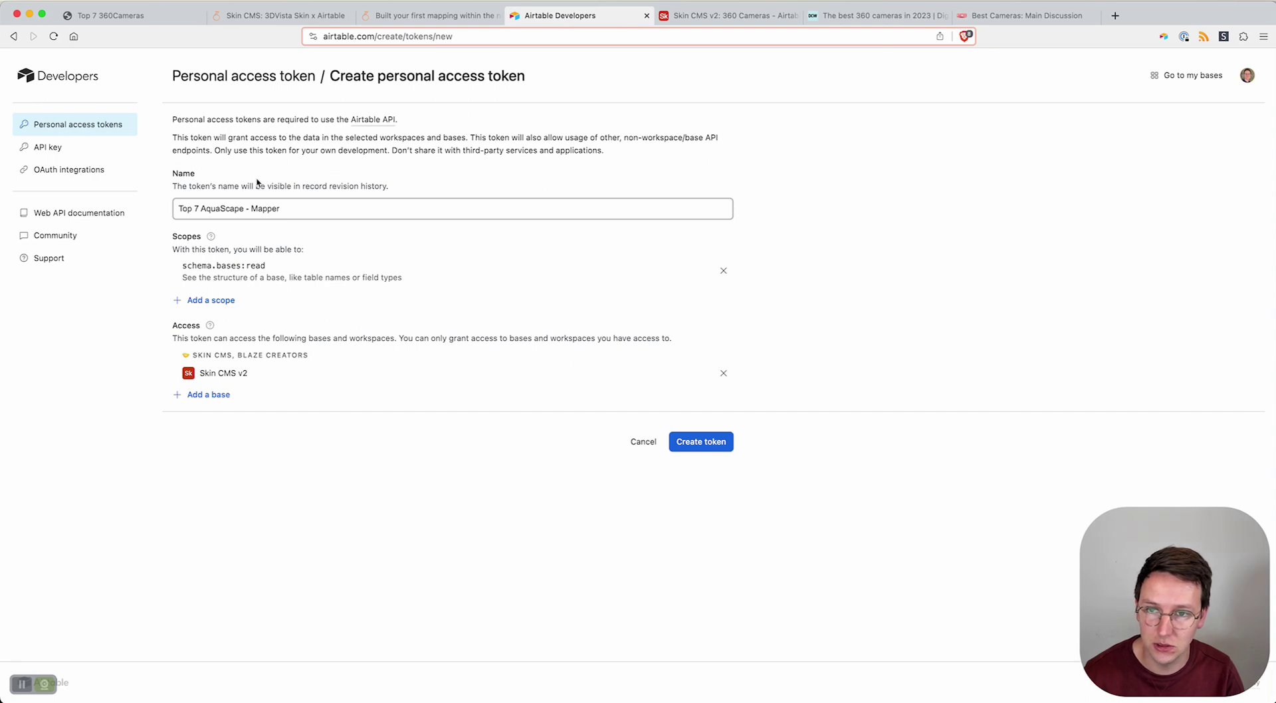
{"action": "double_click", "coordinate": [279, 208]}
{"action": "type", "text": "3DVist"}
{"action": "left_click", "coordinate": [722, 270]}
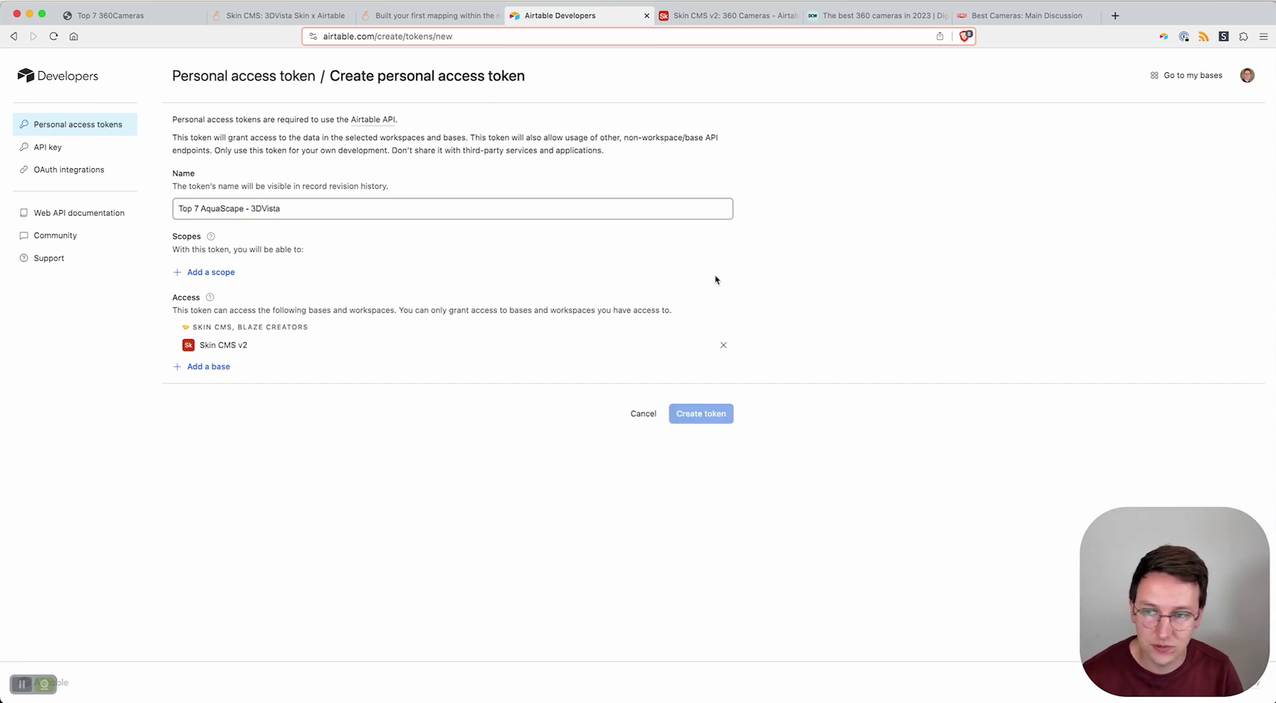
{"action": "left_click", "coordinate": [191, 272]}
{"action": "type", "text": "data"}
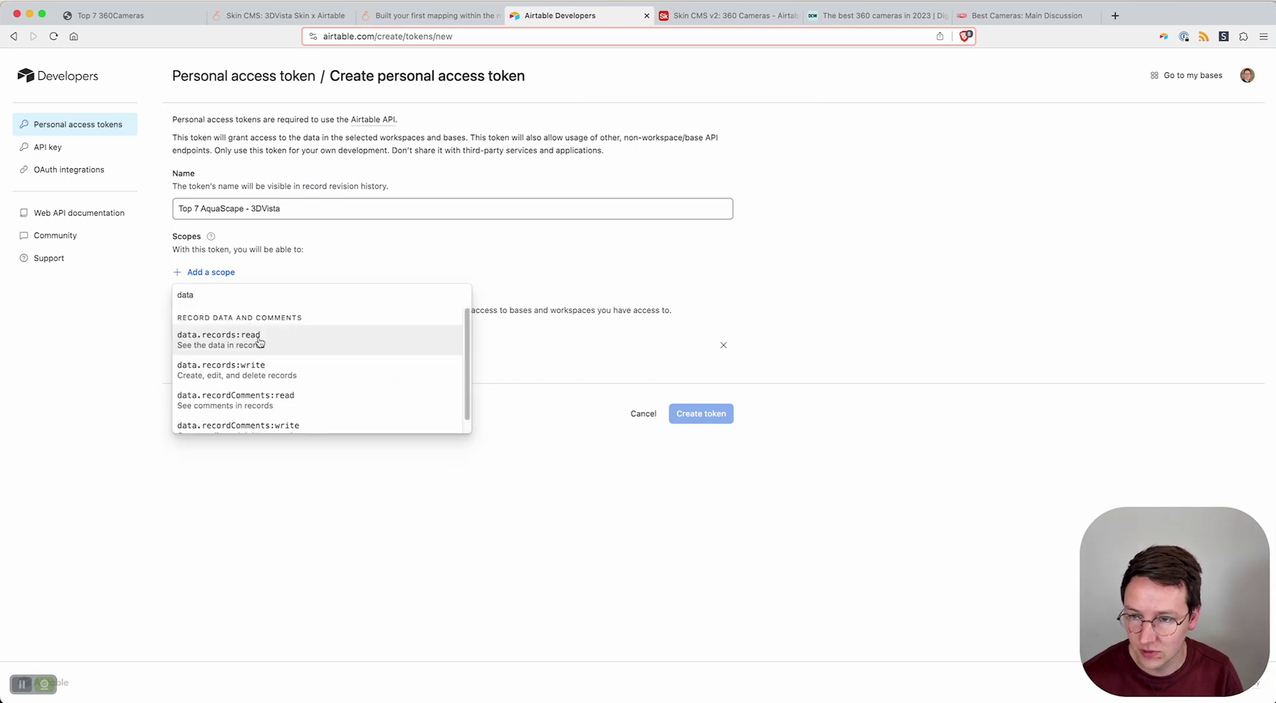
{"action": "left_click", "coordinate": [257, 346]}
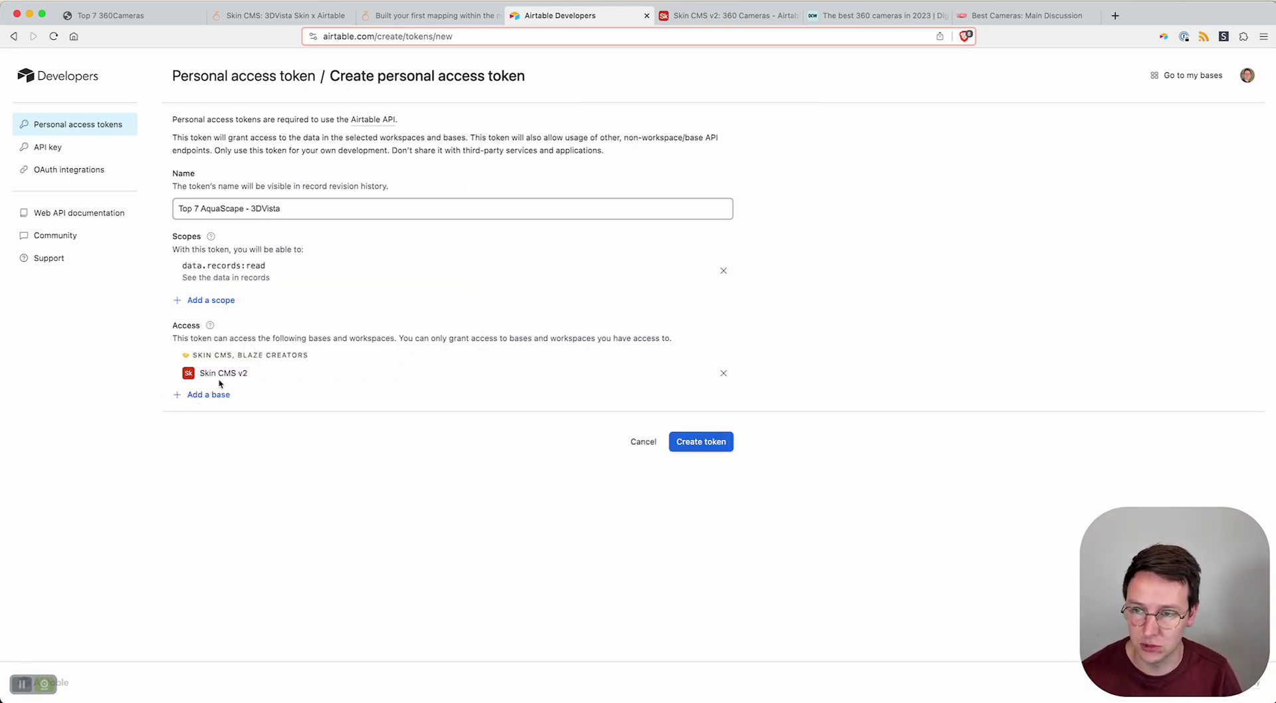
Return to the setup guide and scroll down to Step 3 'Create Mapping'
{"action": "left_click", "coordinate": [445, 16]}
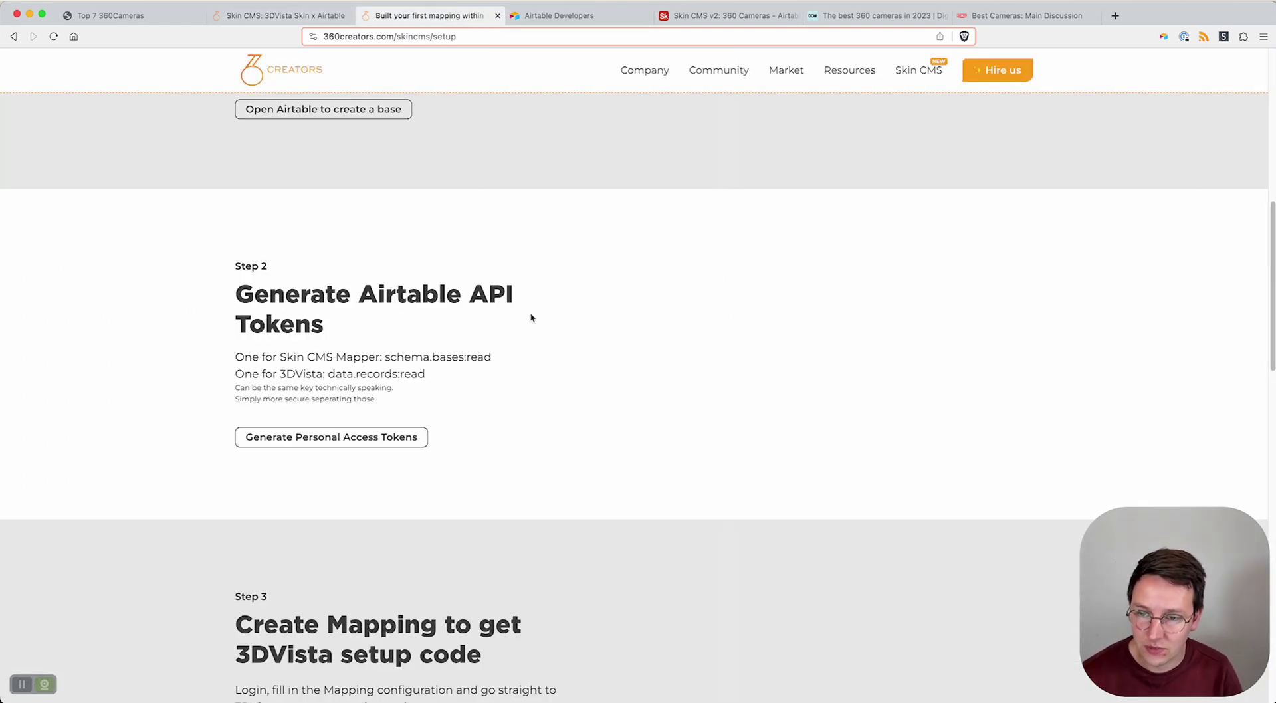
{"action": "scroll", "coordinate": [681, 271], "scroll_direction": "down", "scroll_amount": 4}
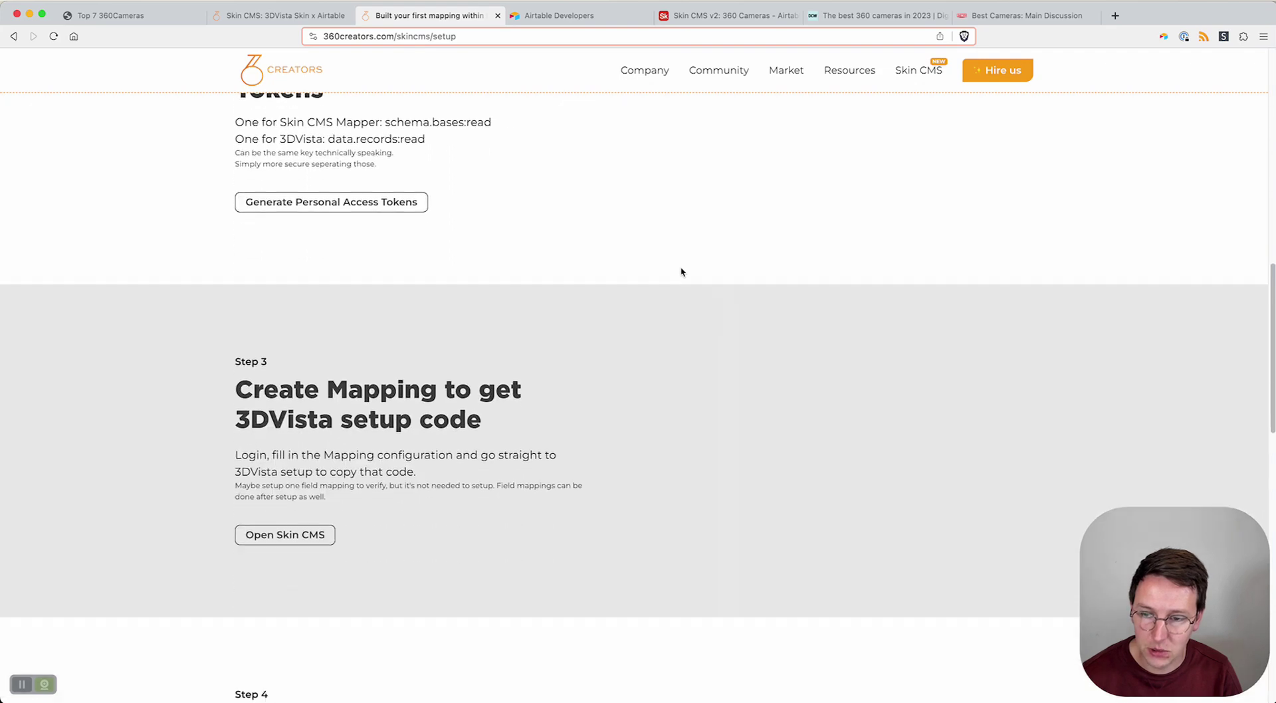
{"action": "scroll", "coordinate": [678, 348], "scroll_direction": "down", "scroll_amount": 1}
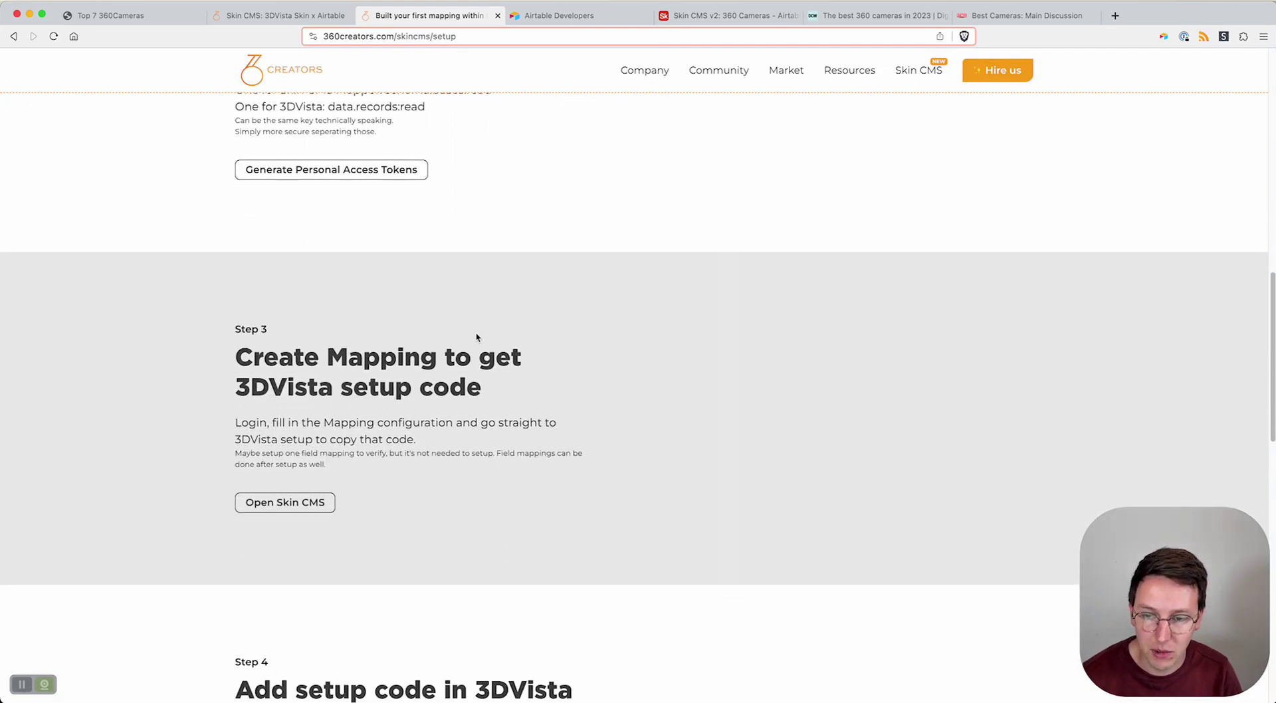
Create the 'Top 7 AquaScape - Mapping' with the Mapper and 3DVista access tokens pasted in
{"action": "scroll", "coordinate": [469, 334], "scroll_direction": "down", "scroll_amount": 2}
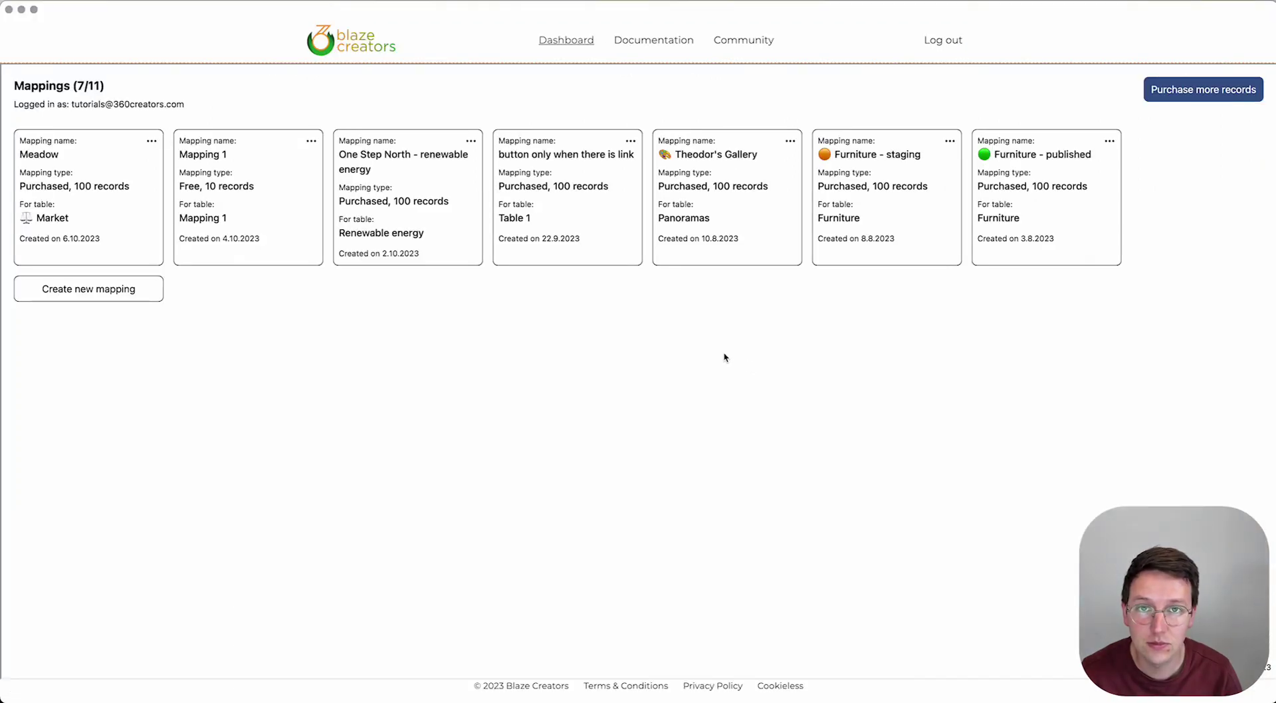
{"action": "left_click", "coordinate": [77, 293]}
{"action": "left_click", "coordinate": [225, 155]}
{"action": "type", "text": "Top 7 AquaScape - Mapping"}
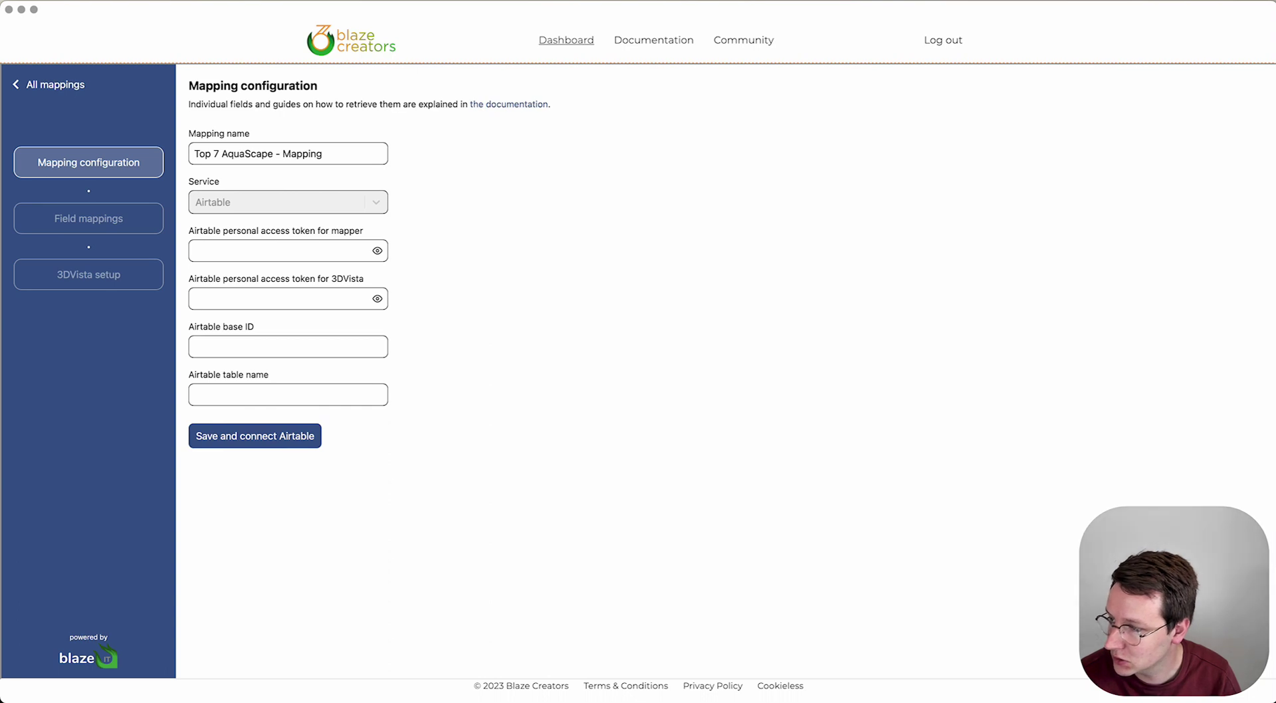
{"action": "left_click", "coordinate": [321, 250]}
{"action": "key", "text": "super+v"}
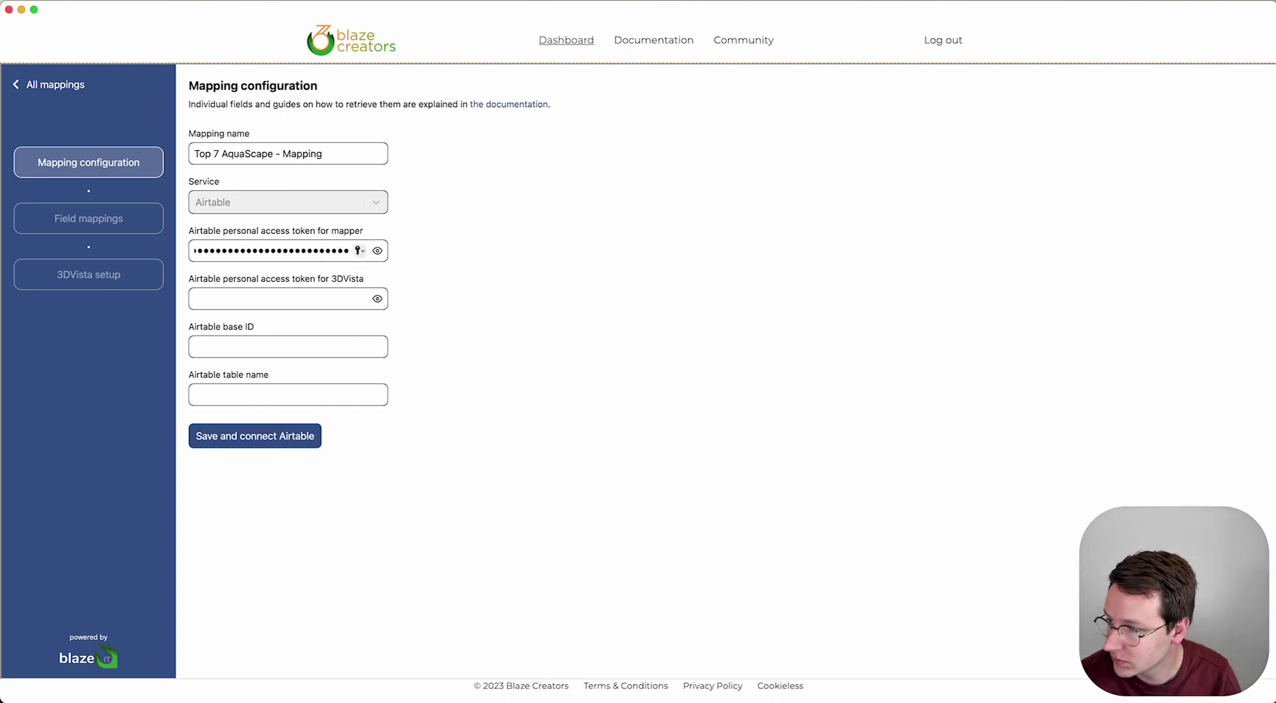
{"action": "key", "text": "super+Tab"}
{"action": "key", "text": "super+Tab"}
{"action": "left_click", "coordinate": [310, 299]}
{"action": "key", "text": "super+v"}
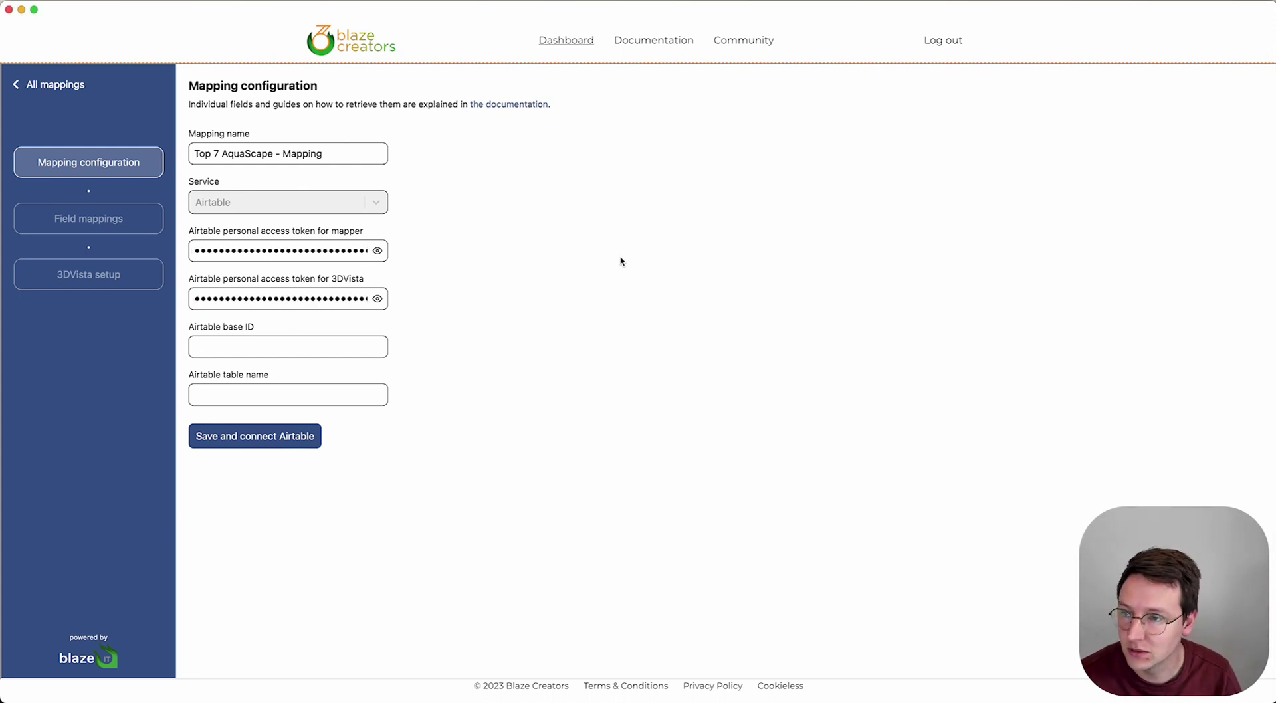
Enter the Skin CMS v2 base ID from the Airtable URL and table '360 Cameras', then save and connect
{"action": "key", "text": "ctrl+Up"}
{"action": "left_click", "coordinate": [450, 435]}
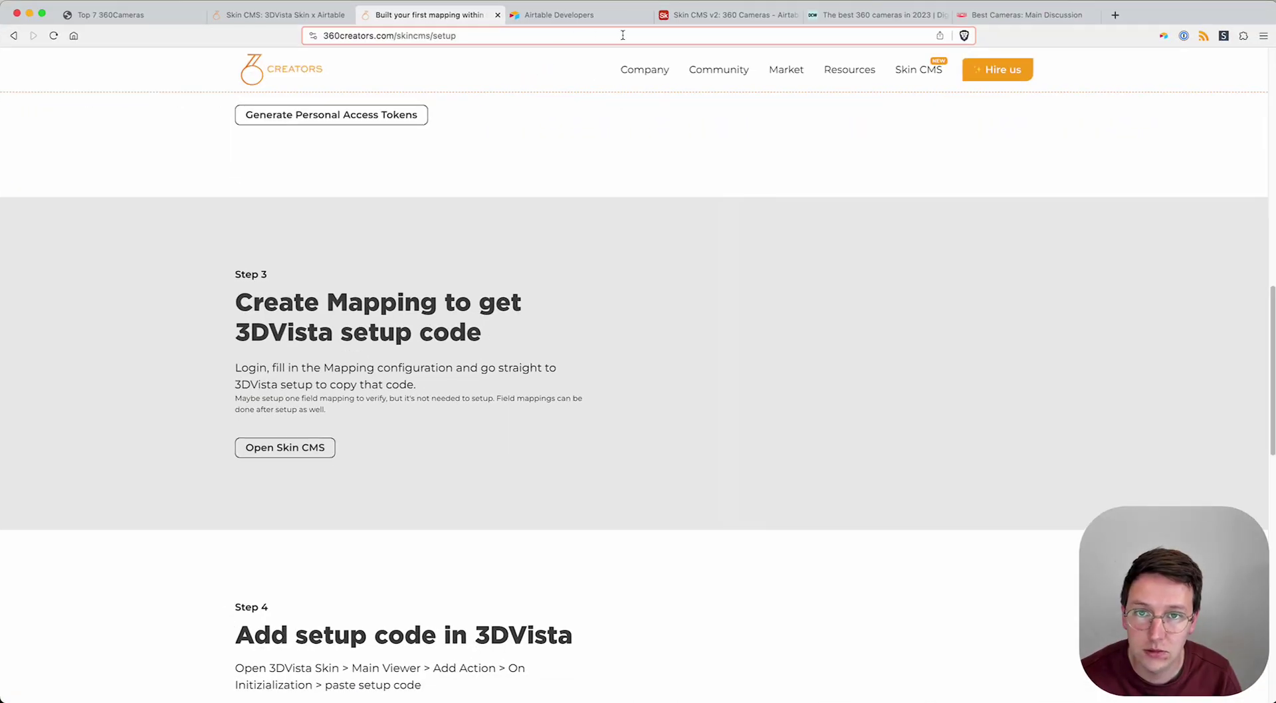
{"action": "left_click", "coordinate": [705, 16]}
{"action": "double_click", "coordinate": [413, 33]}
{"action": "key", "text": "super+c"}
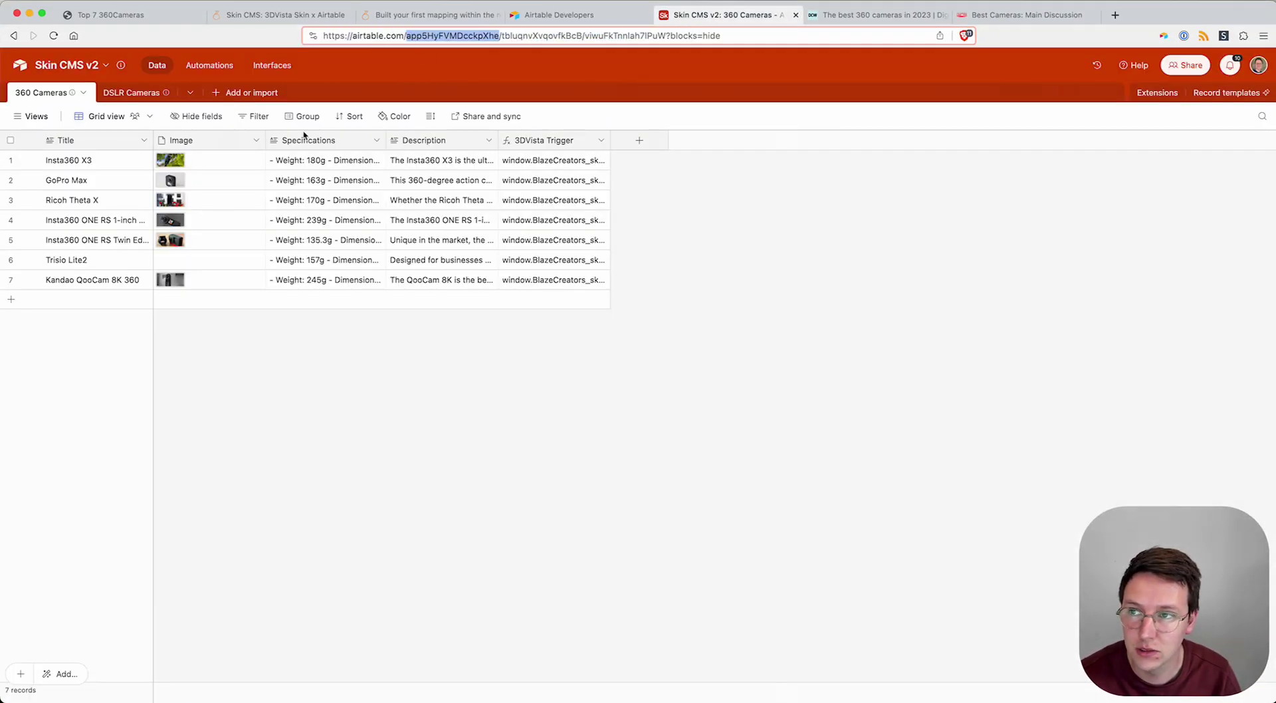
{"action": "key", "text": "ctrl+Up"}
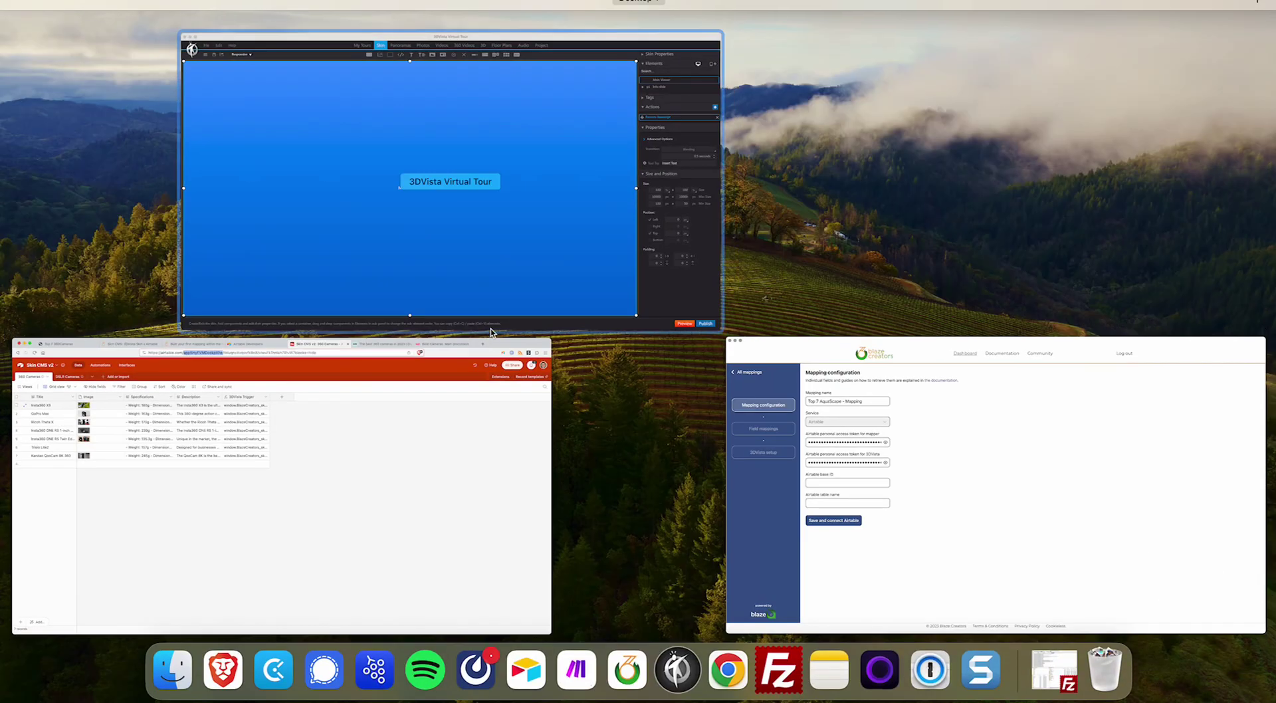
{"action": "left_click", "coordinate": [884, 436]}
{"action": "key", "text": "super+v"}
{"action": "left_click", "coordinate": [252, 395]}
{"action": "type", "text": "360 Cameras"}
{"action": "left_click", "coordinate": [256, 437]}
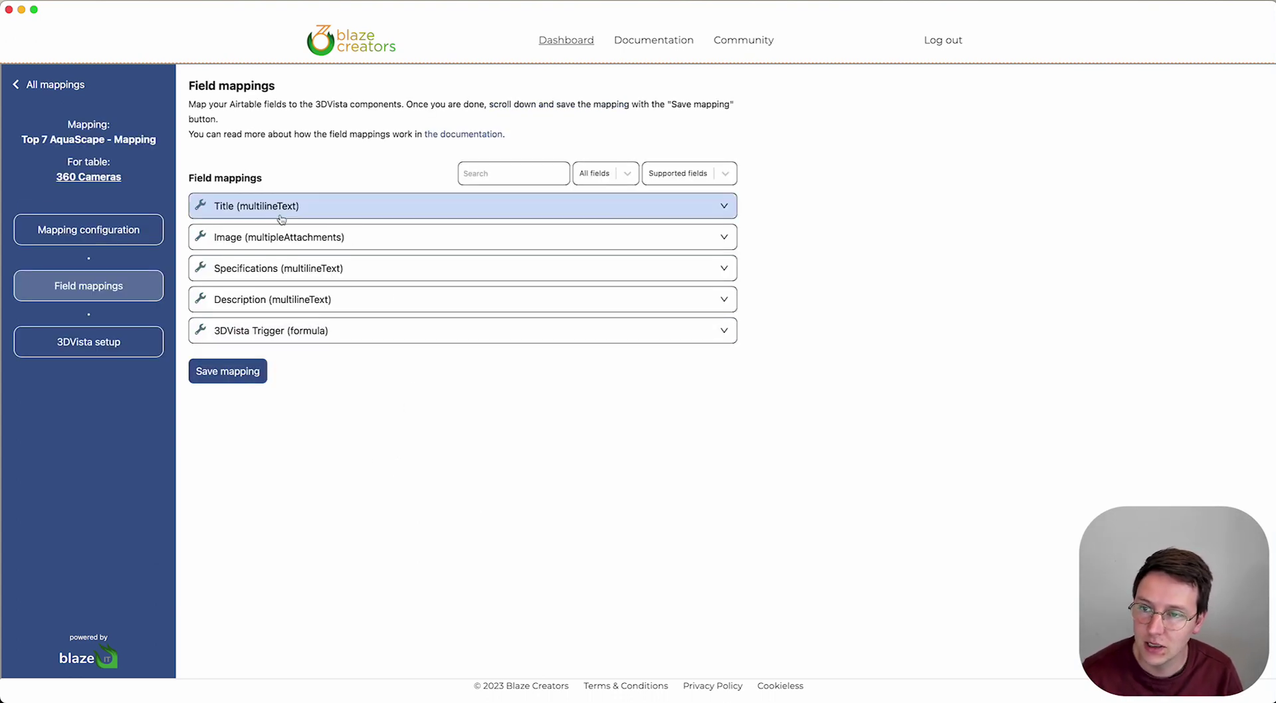
Tile 3DVista beside Skin CMS and map the Image field to the info slide's Image element
{"action": "left_click", "coordinate": [282, 211]}
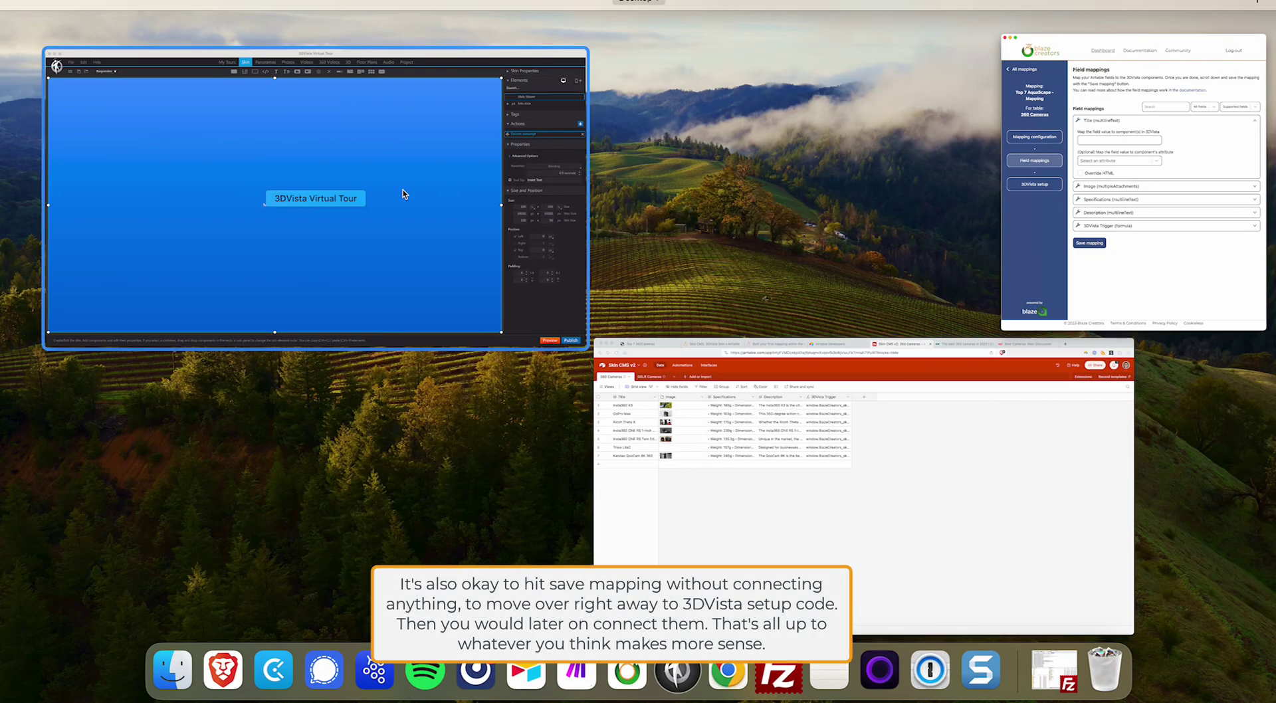
{"action": "left_click", "coordinate": [401, 194]}
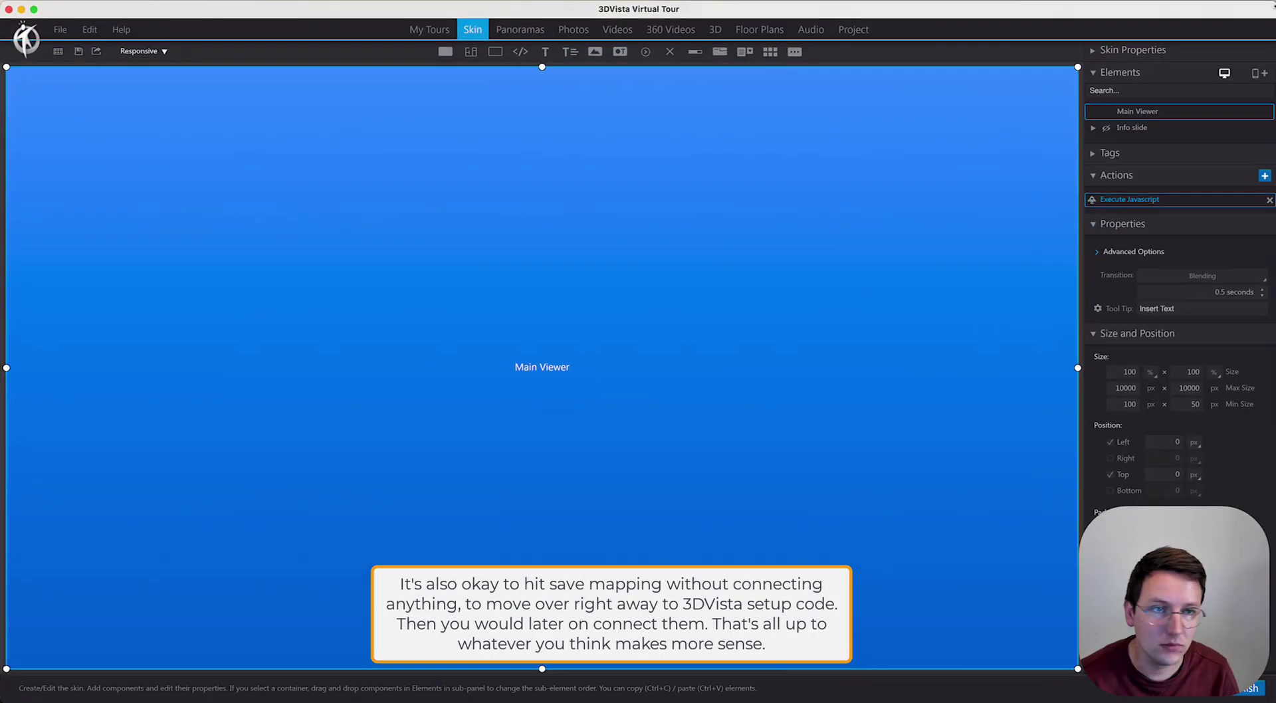
{"action": "key", "text": "ctrl+super+f"}
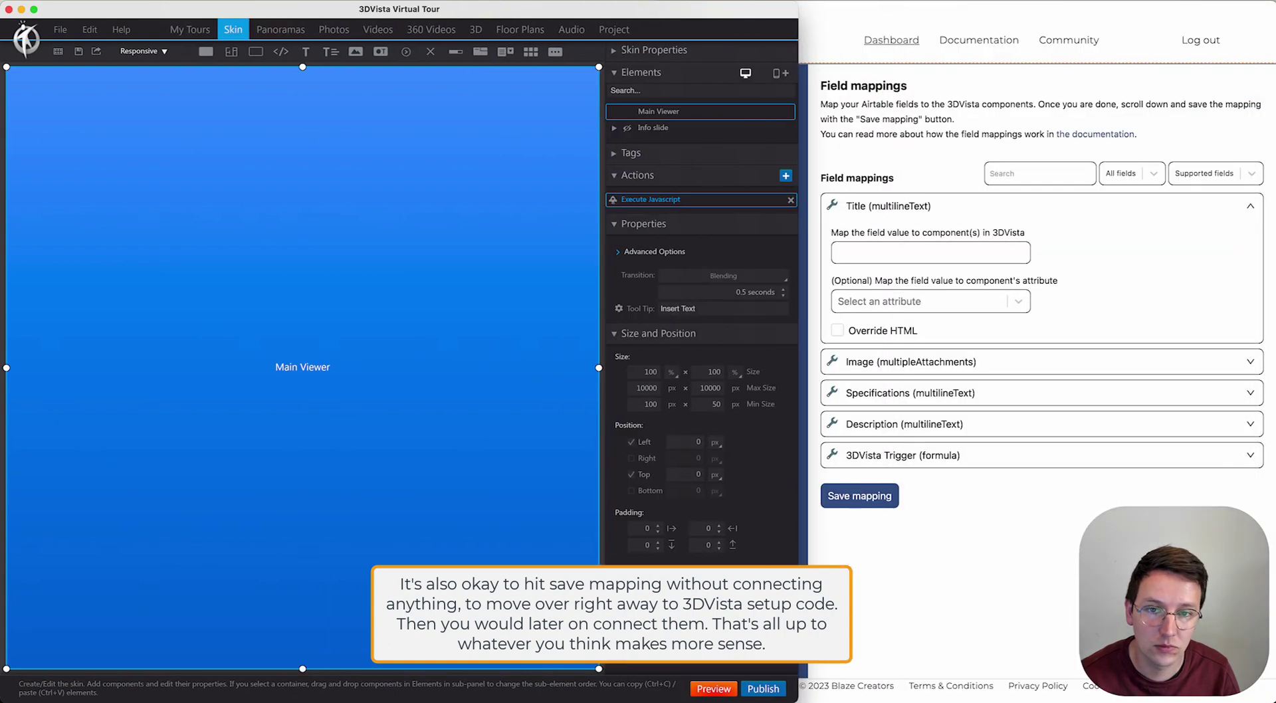
{"action": "left_click", "coordinate": [613, 128]}
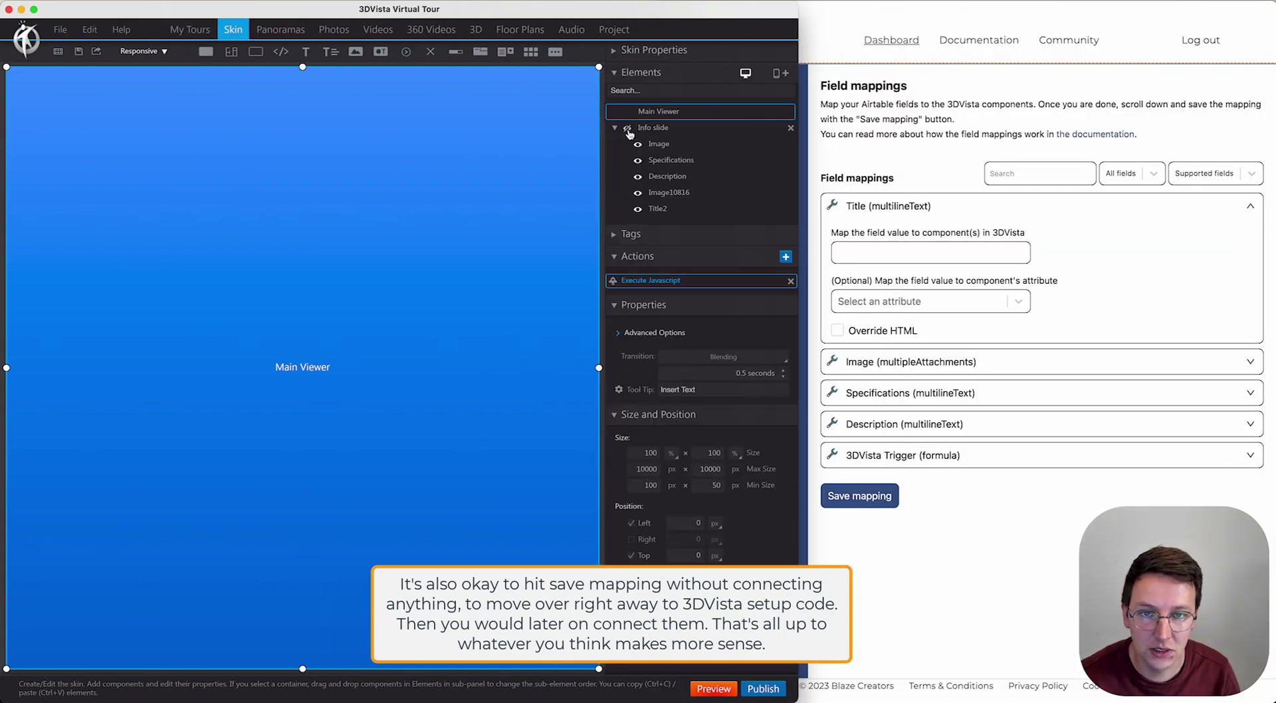
{"action": "left_click", "coordinate": [626, 128]}
{"action": "left_click", "coordinate": [658, 144]}
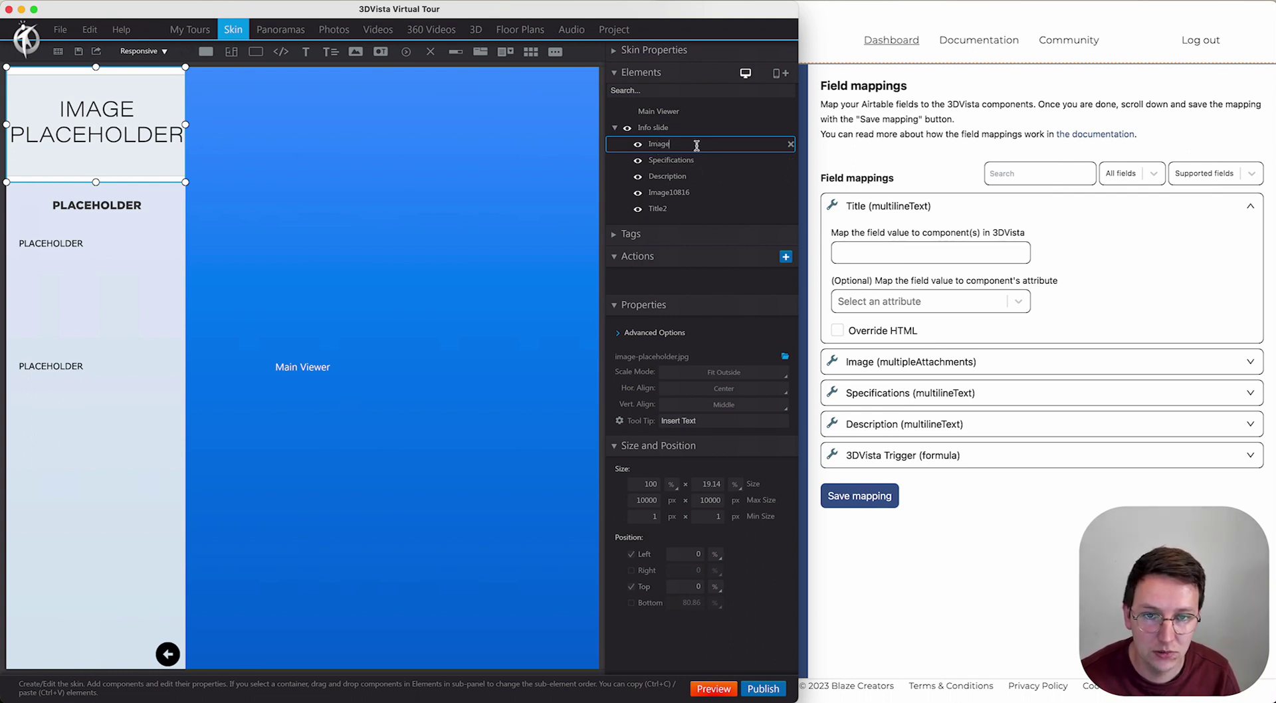
{"action": "double_click", "coordinate": [649, 145]}
{"action": "key", "text": "super+c"}
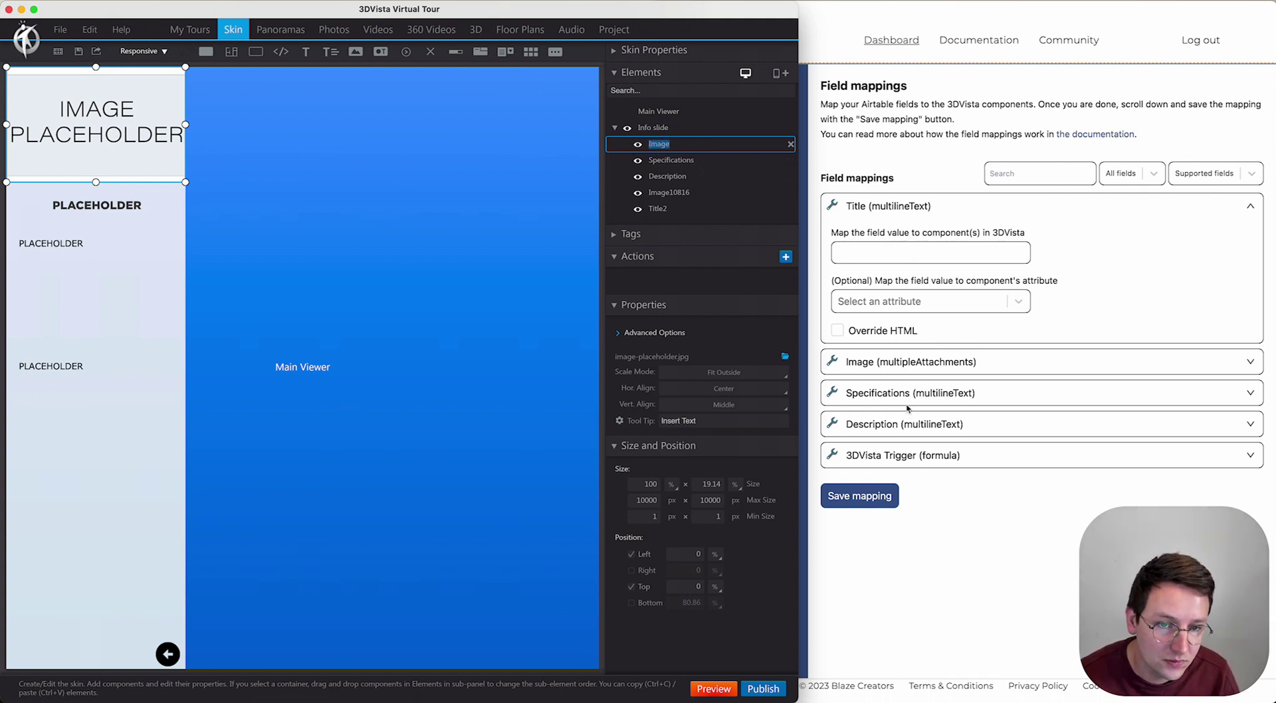
{"action": "left_click", "coordinate": [910, 366]}
{"action": "left_click", "coordinate": [910, 363]}
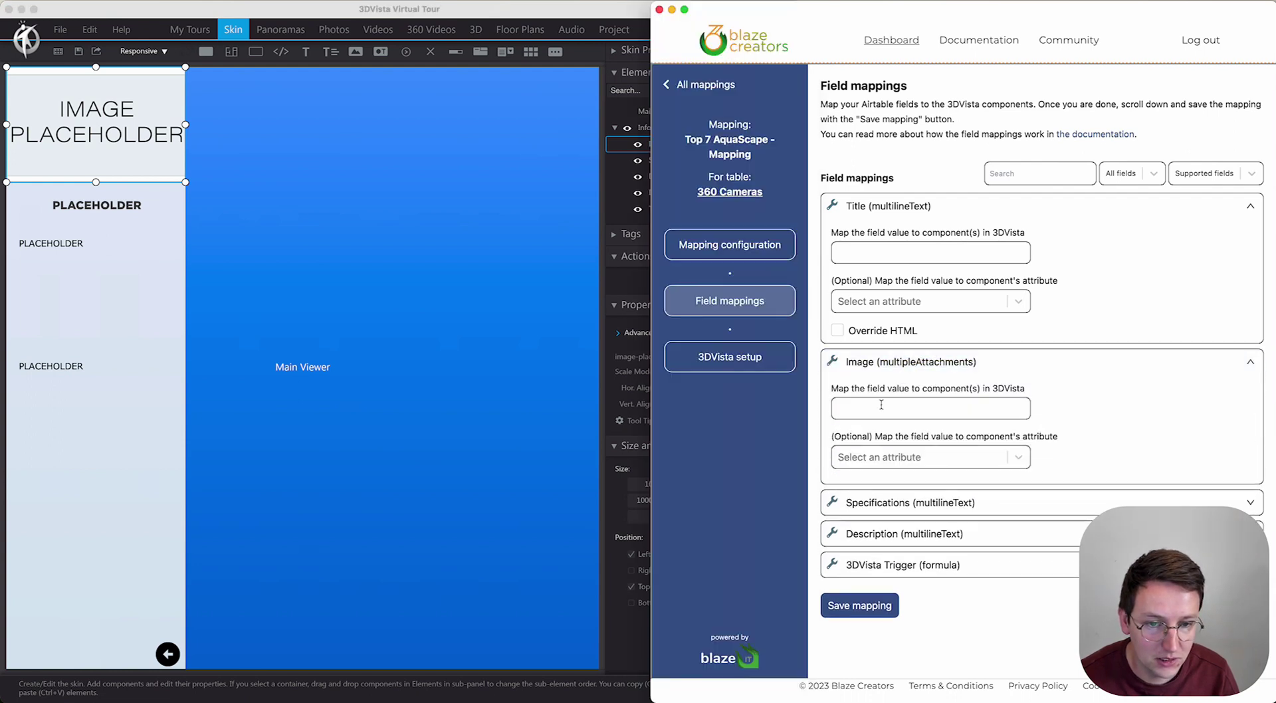
{"action": "left_click", "coordinate": [879, 407]}
{"action": "key", "text": "super+v"}
Map the Specifications and Description fields to the matching 3DVista components
{"action": "left_click", "coordinate": [607, 21]}
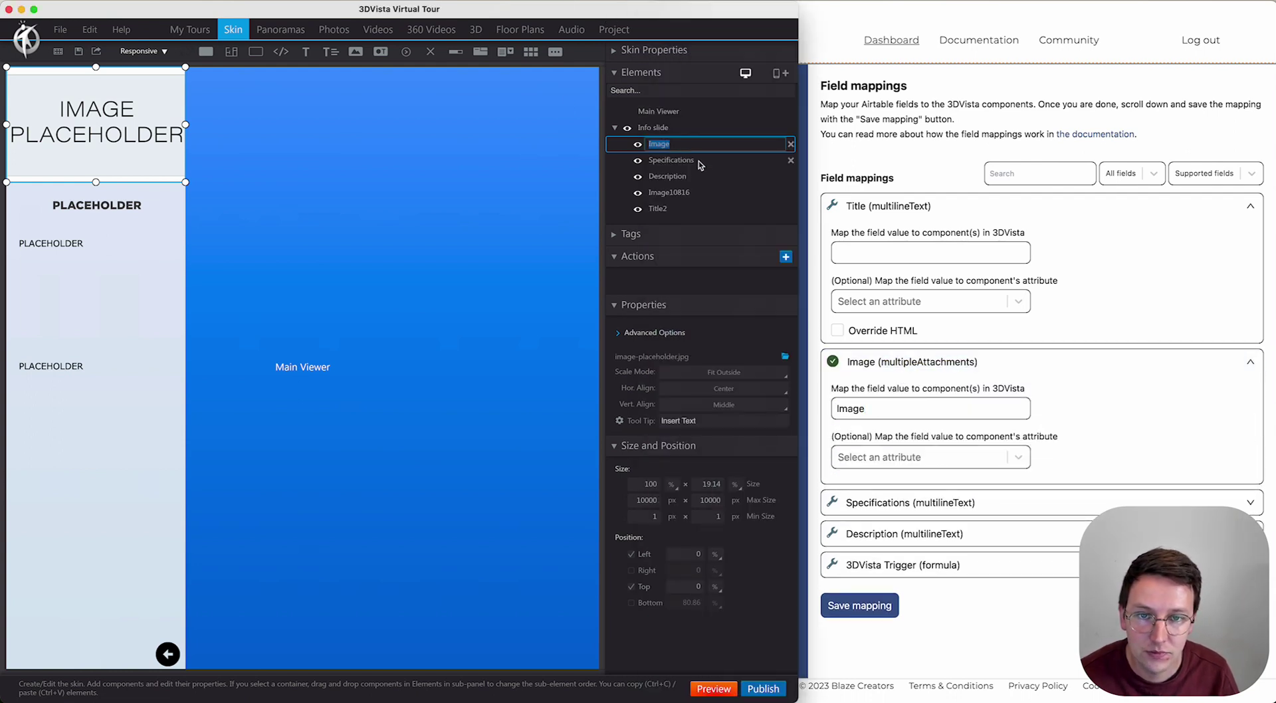
{"action": "left_click", "coordinate": [696, 161]}
{"action": "left_click", "coordinate": [696, 162]}
{"action": "key", "text": "super+c"}
{"action": "left_click", "coordinate": [919, 497]}
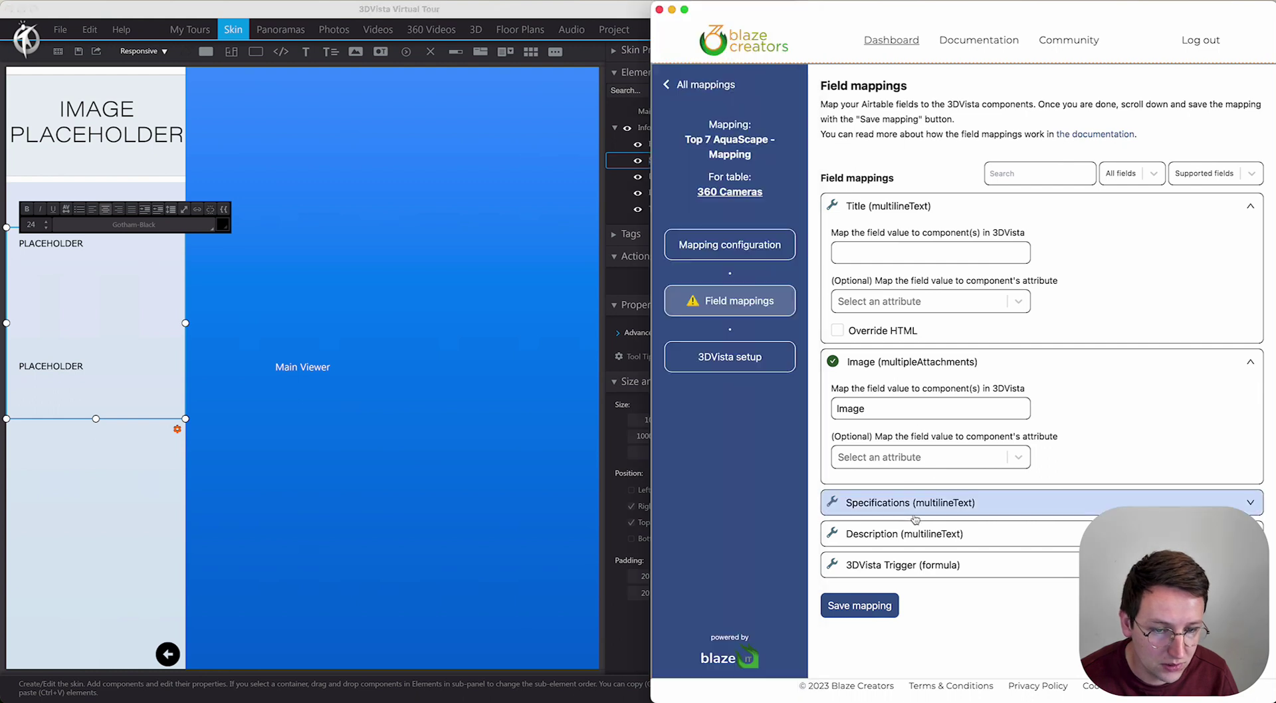
{"action": "left_click", "coordinate": [918, 502]}
{"action": "left_click", "coordinate": [890, 549]}
{"action": "key", "text": "super+v"}
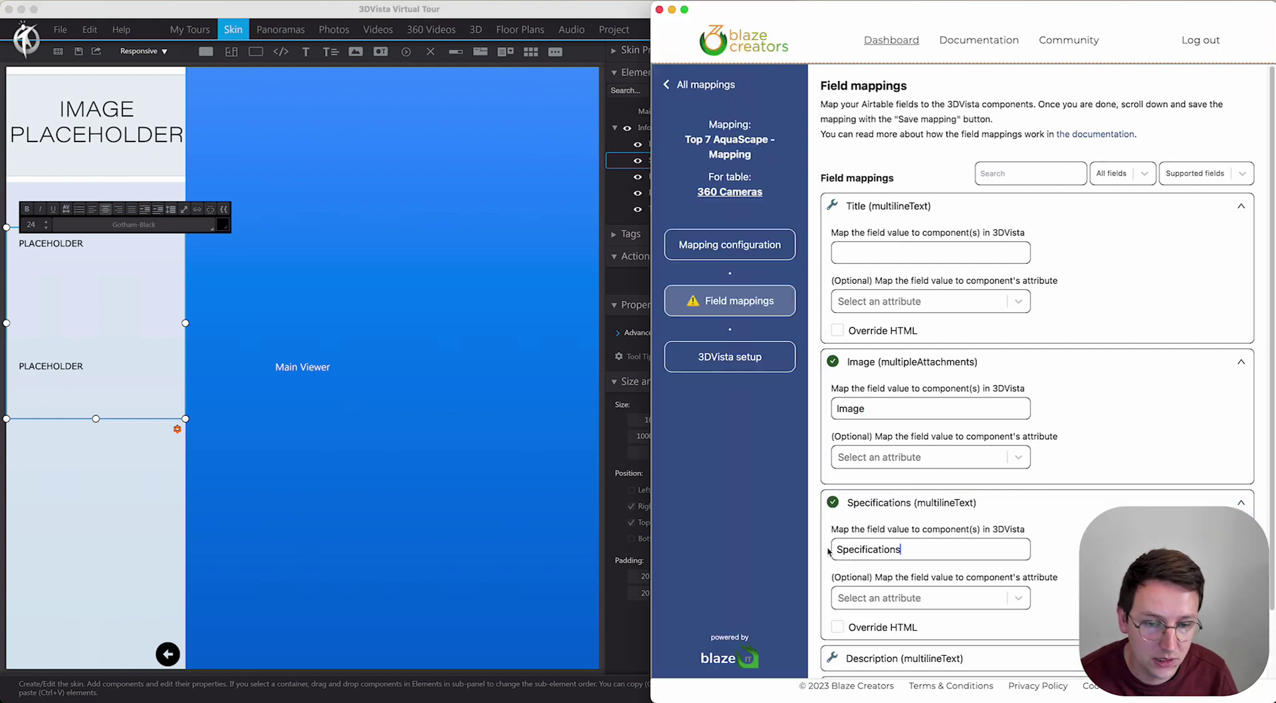
{"action": "scroll", "coordinate": [843, 585], "scroll_direction": "down", "scroll_amount": 1}
{"action": "left_click", "coordinate": [863, 656]}
{"action": "type", "text": "Description"}
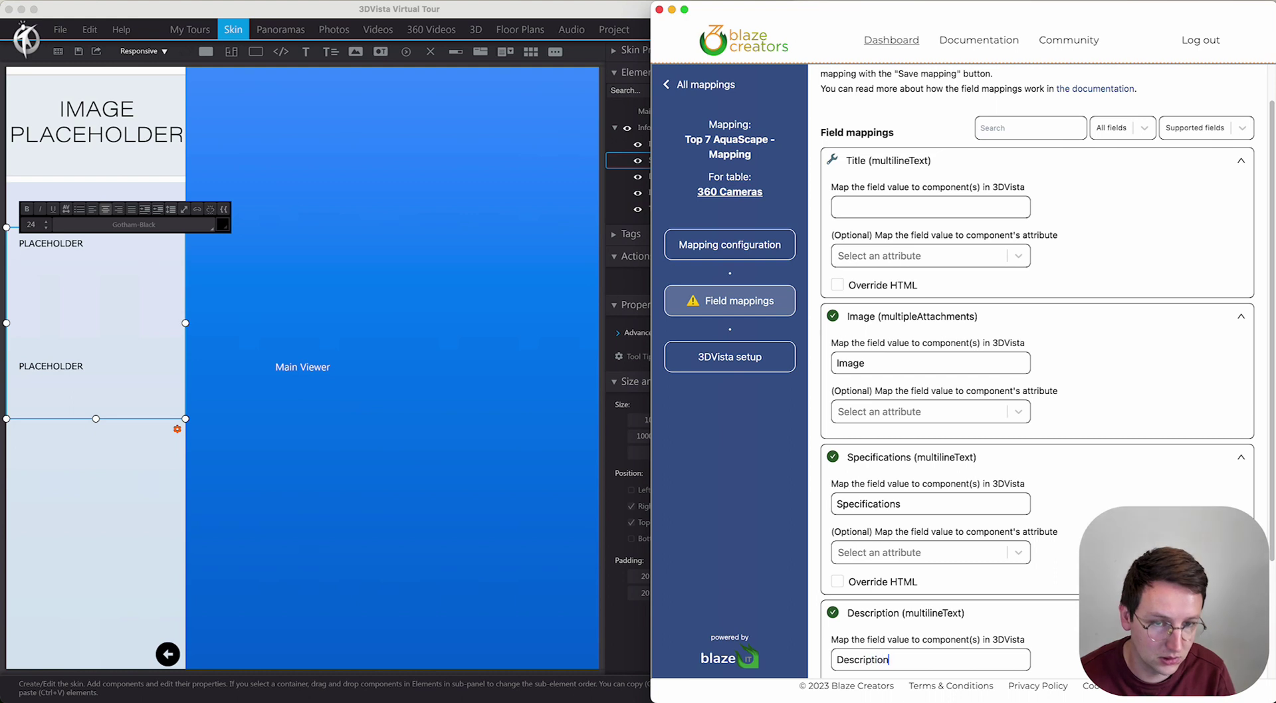
Map the Title field to 'Title', renaming the Title2 element to Title in 3DVista
{"action": "left_click", "coordinate": [890, 201]}
{"action": "type", "text": "Title"}
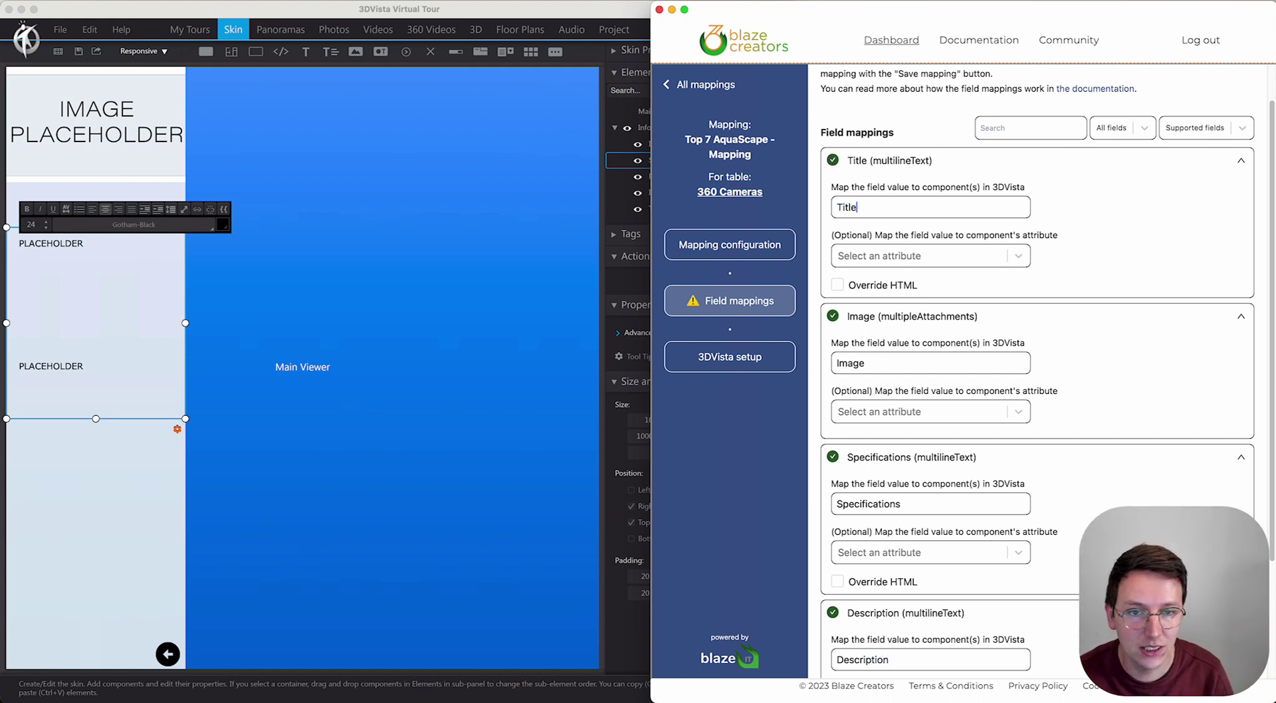
{"action": "left_click", "coordinate": [511, 166]}
{"action": "left_click", "coordinate": [671, 209]}
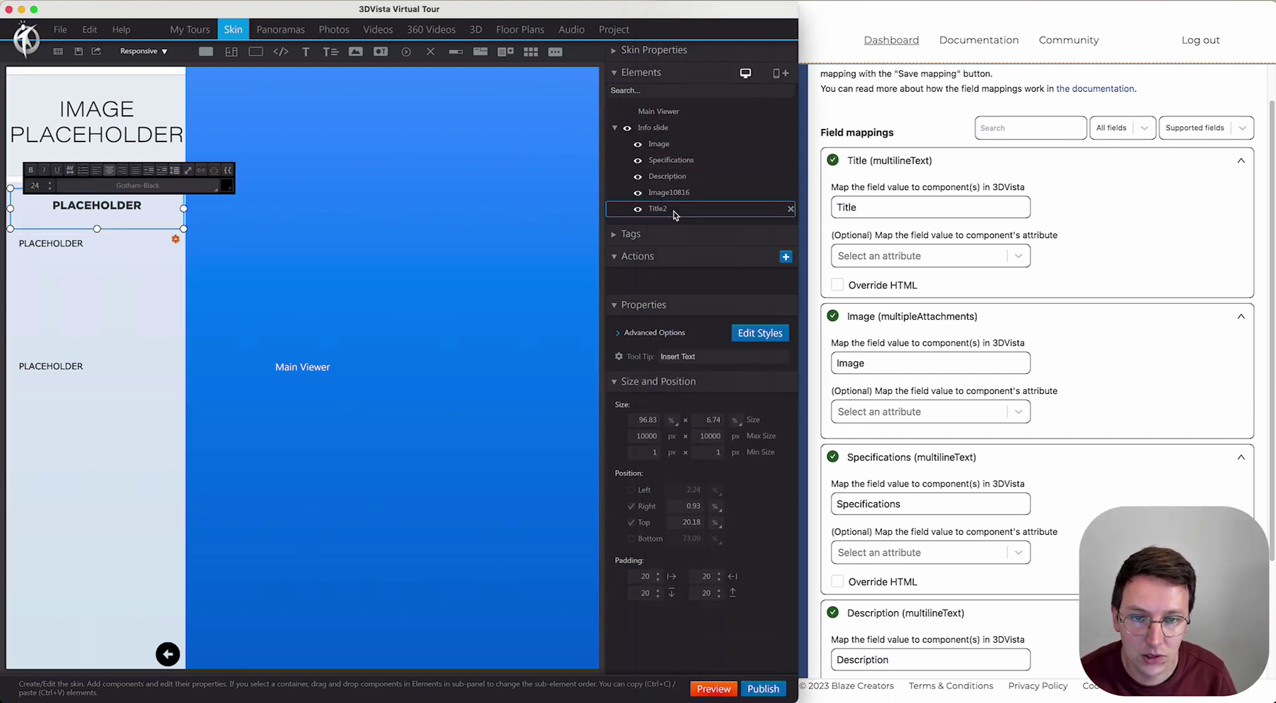
{"action": "left_click", "coordinate": [679, 210]}
{"action": "type", "text": "Title"}
{"action": "key", "text": "Return"}
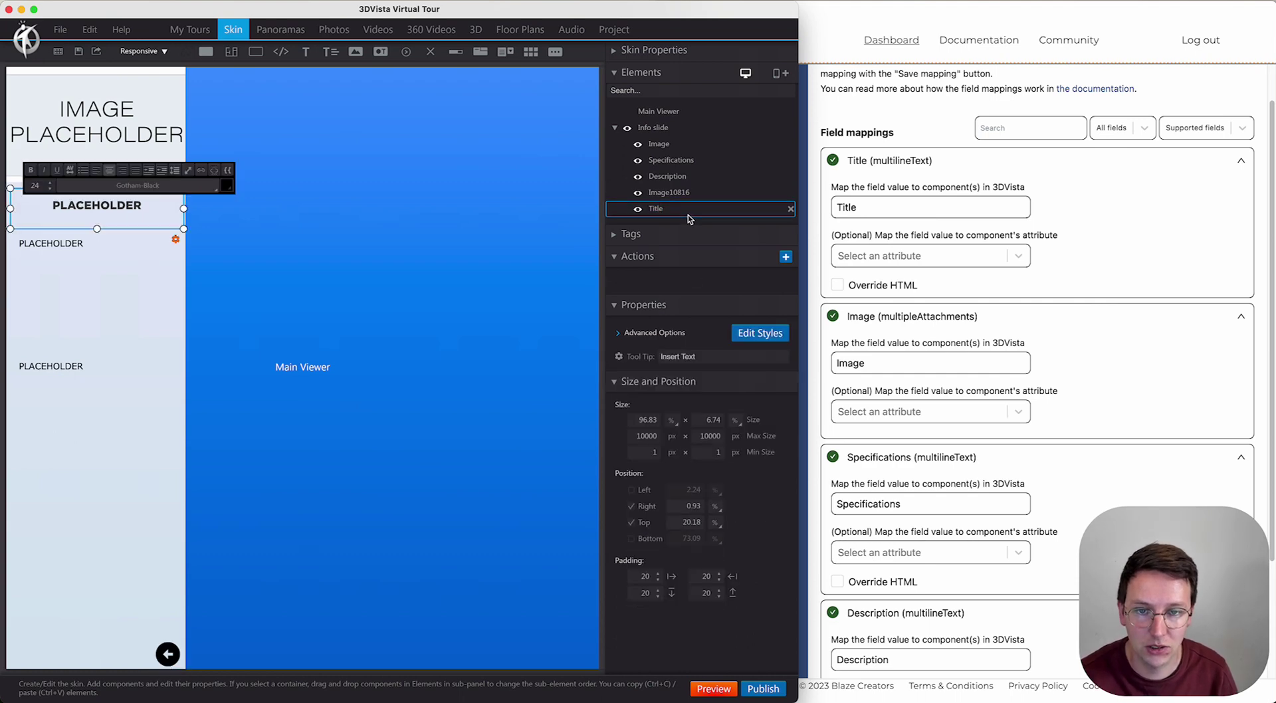
{"action": "left_click", "coordinate": [668, 192]}
{"action": "left_click", "coordinate": [943, 170]}
{"action": "scroll", "coordinate": [1025, 458], "scroll_direction": "down", "scroll_amount": 3}
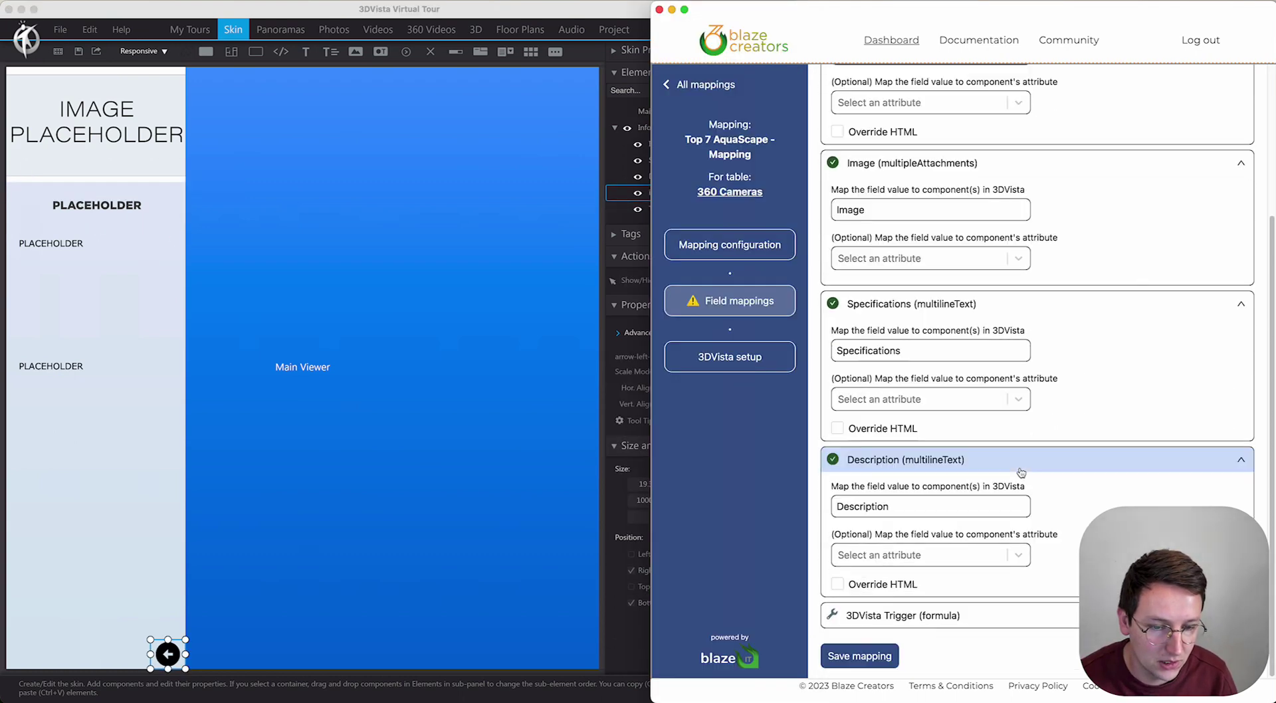
Save the field mappings, copy the 3DVista setup code, and open the Main Viewer's JavaScript action
{"action": "left_click", "coordinate": [863, 655]}
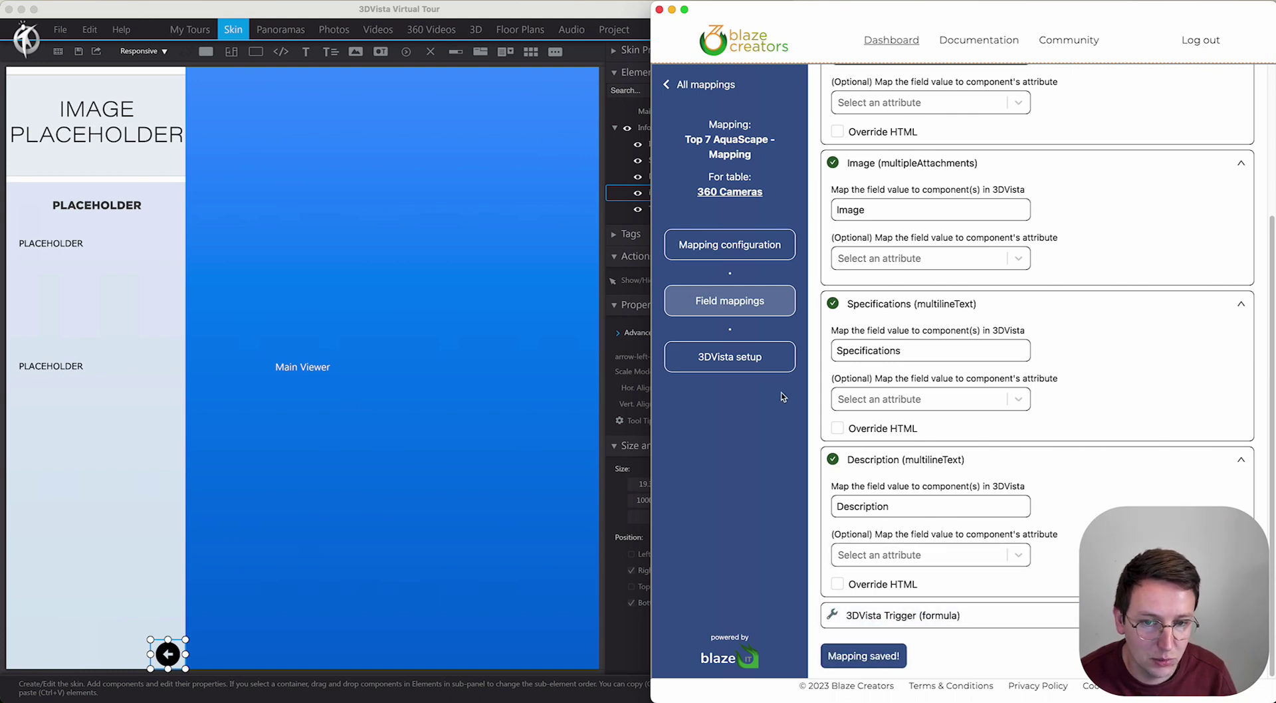
{"action": "left_click", "coordinate": [731, 362]}
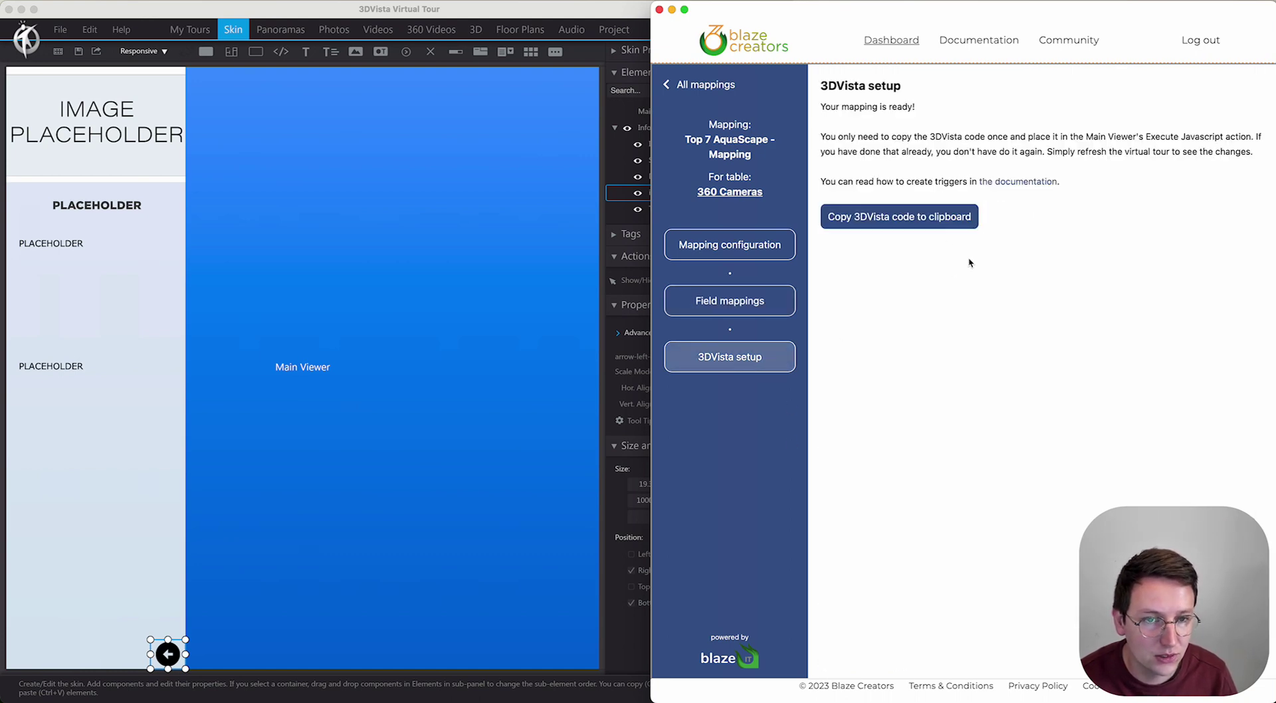
{"action": "left_click", "coordinate": [933, 216]}
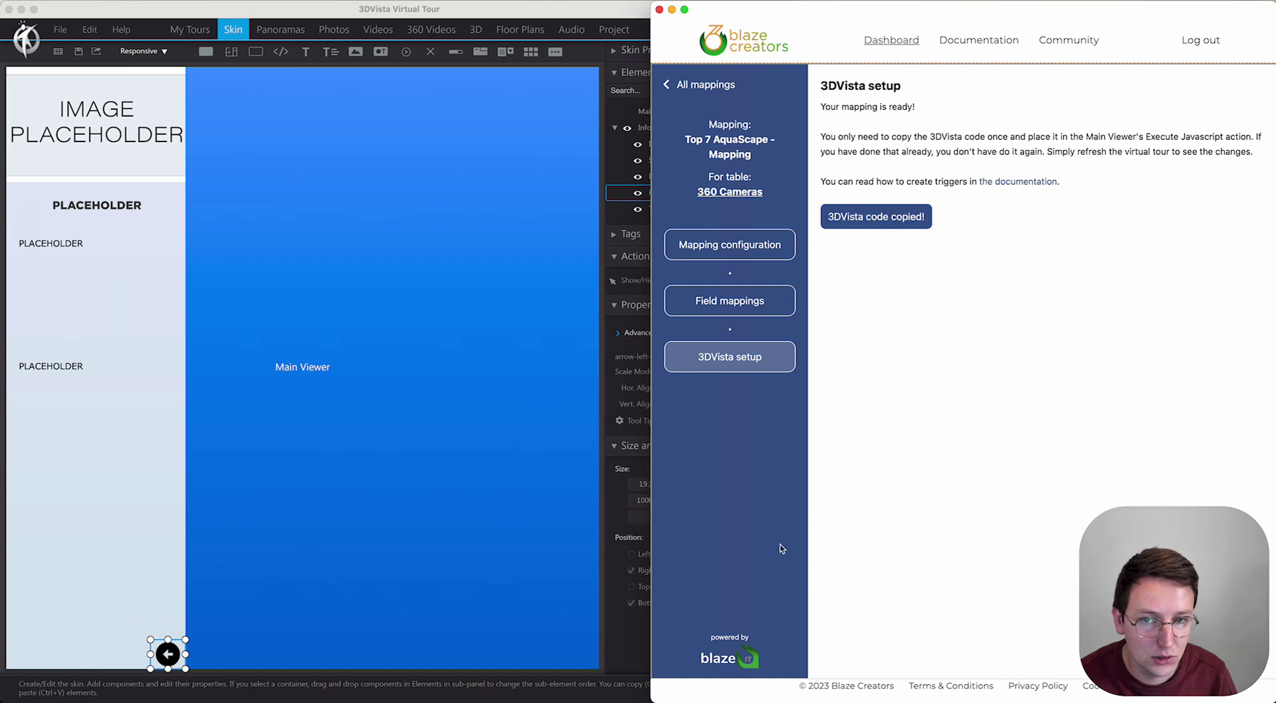
{"action": "left_click", "coordinate": [482, 328]}
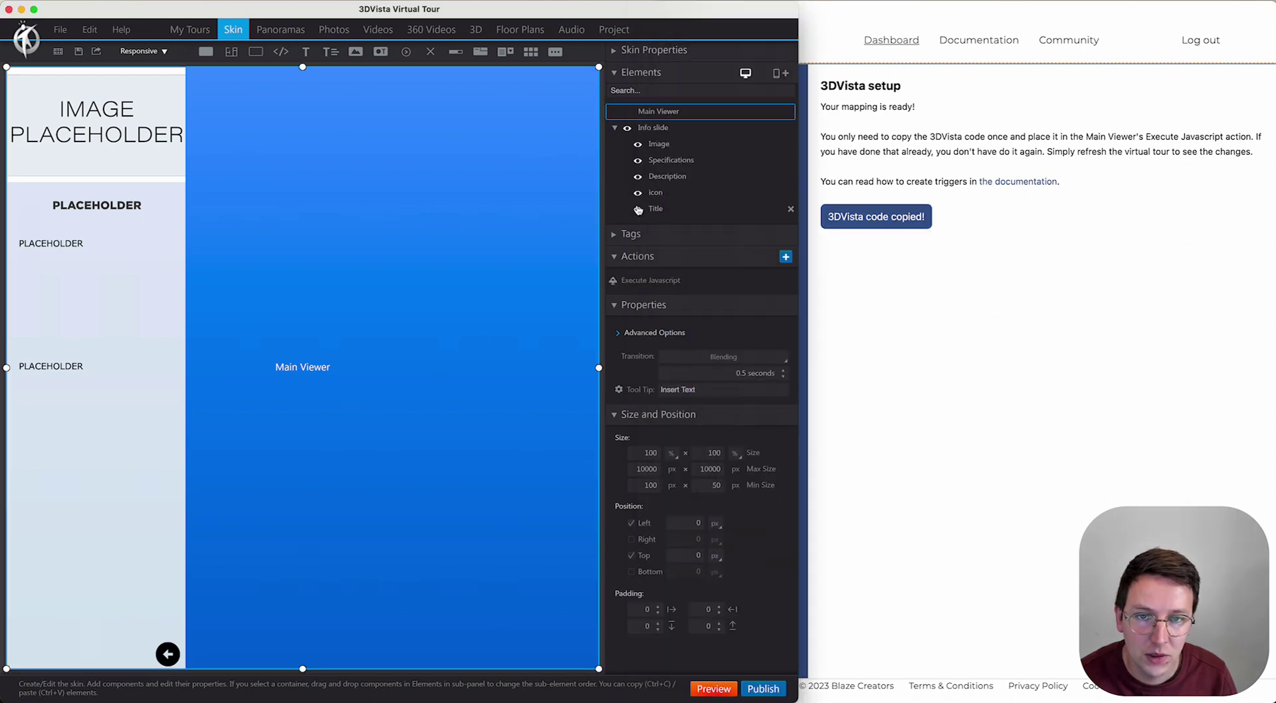
{"action": "left_click", "coordinate": [643, 281]}
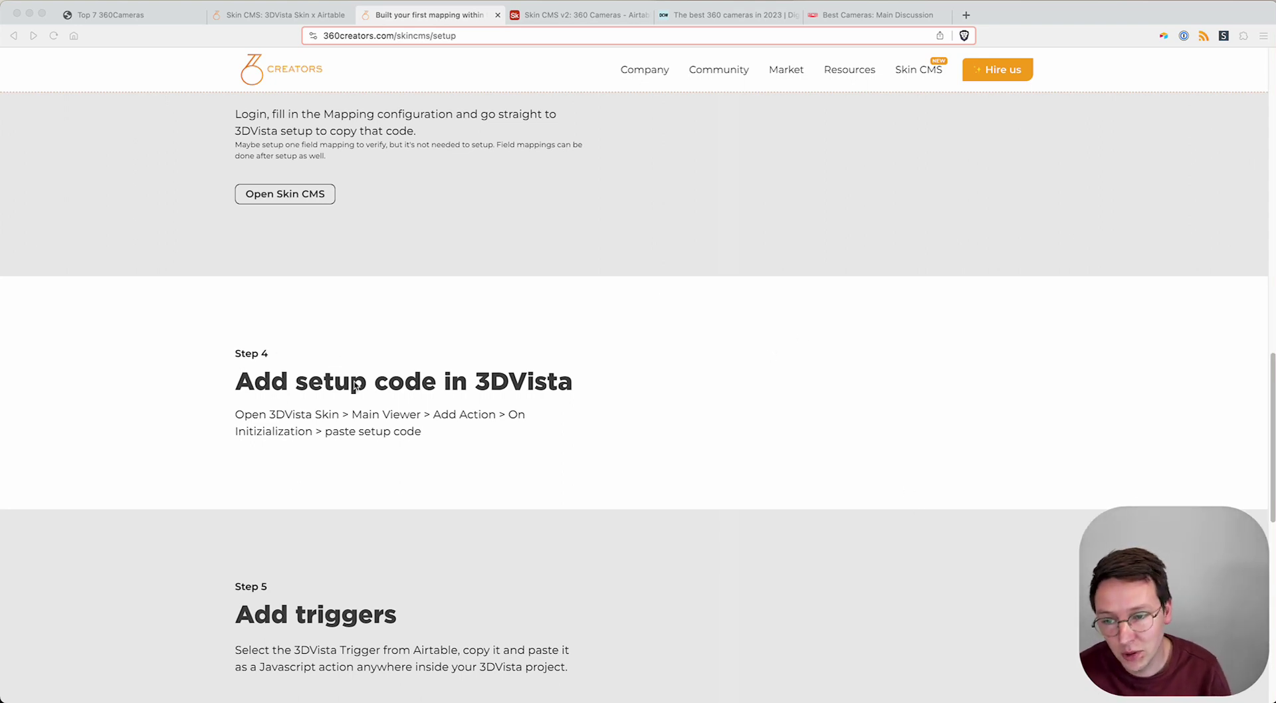
Scroll the Skin CMS setup guide down to Step 5 'Add triggers'
{"action": "scroll", "coordinate": [346, 340], "scroll_direction": "down", "scroll_amount": 5}
{"action": "scroll", "coordinate": [372, 392], "scroll_direction": "down", "scroll_amount": 3}
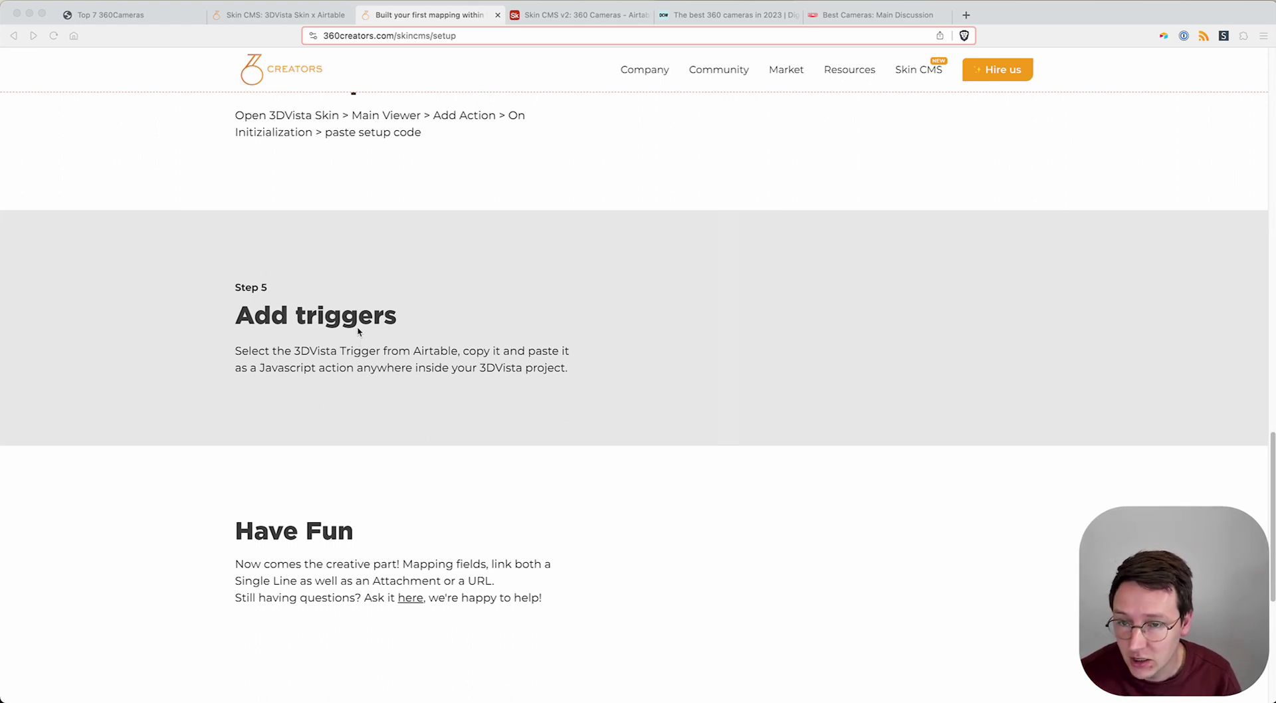
Review the 3DVista Trigger formula, then copy the Insta360 X3 record's trigger value
{"action": "left_click", "coordinate": [565, 16]}
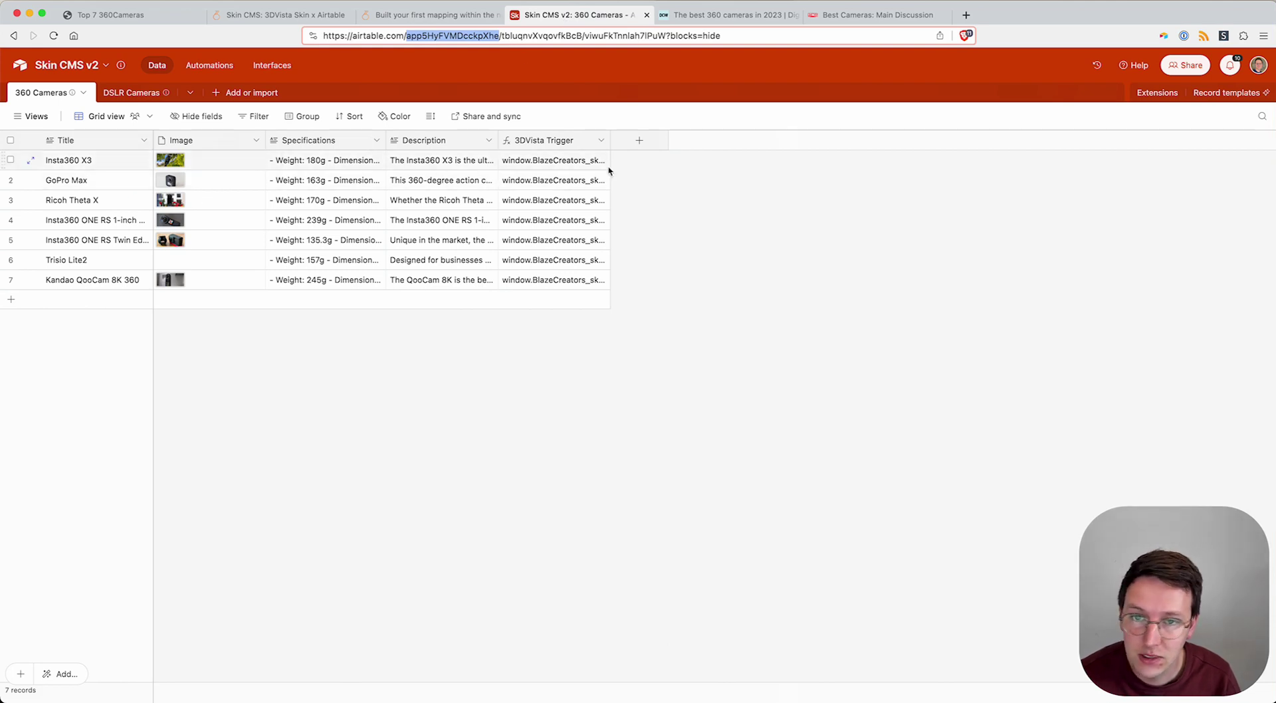
{"action": "left_click", "coordinate": [600, 142]}
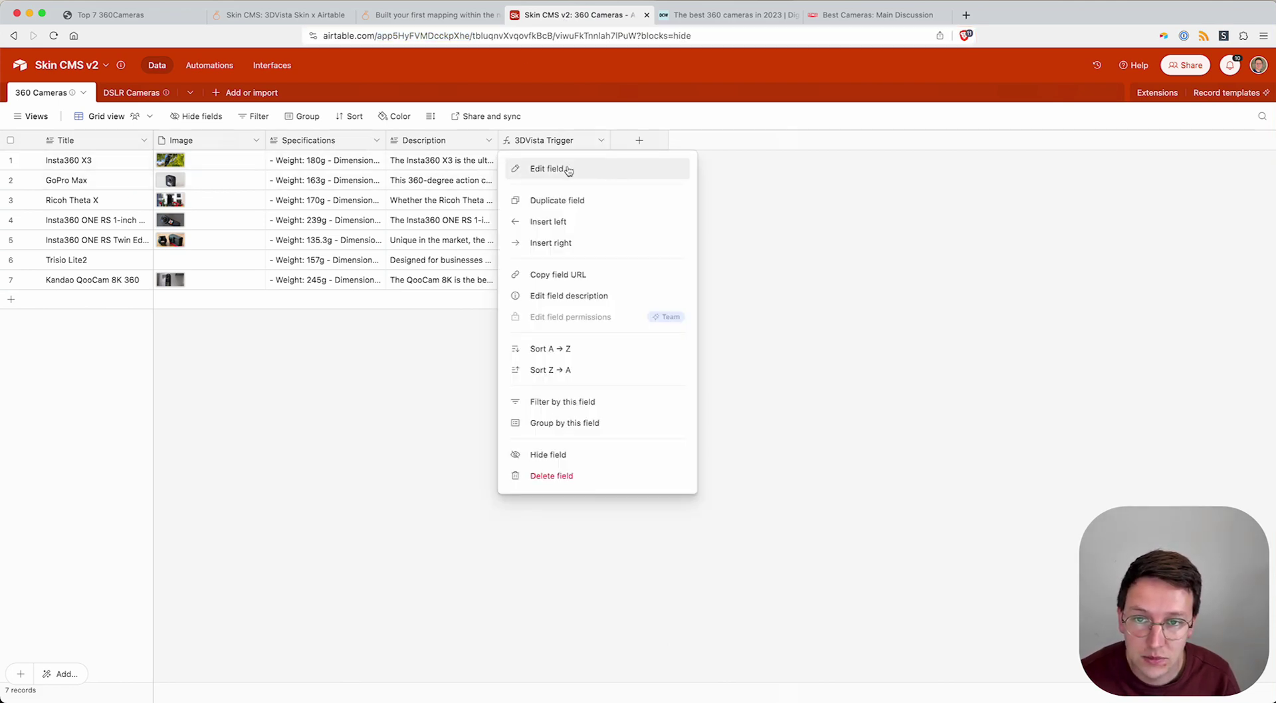
{"action": "left_click", "coordinate": [569, 170]}
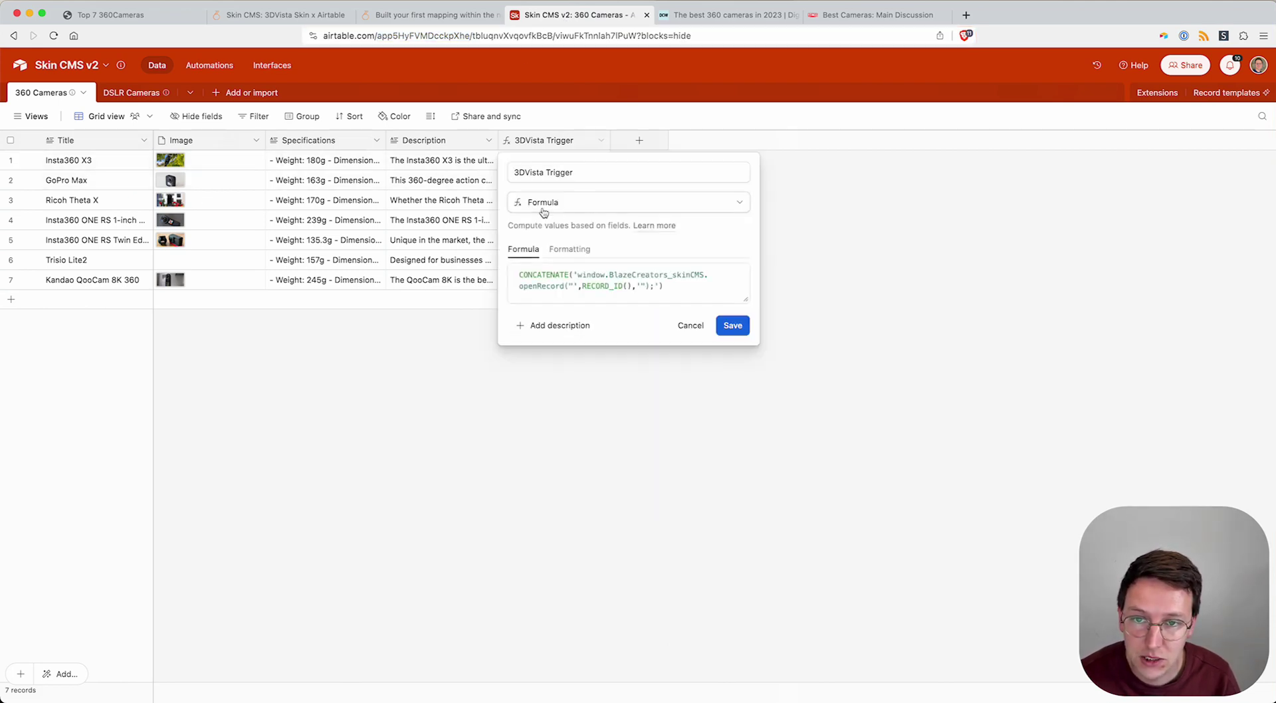
{"action": "left_click", "coordinate": [833, 190]}
{"action": "left_click", "coordinate": [550, 165]}
{"action": "key", "text": "cmd+c"}
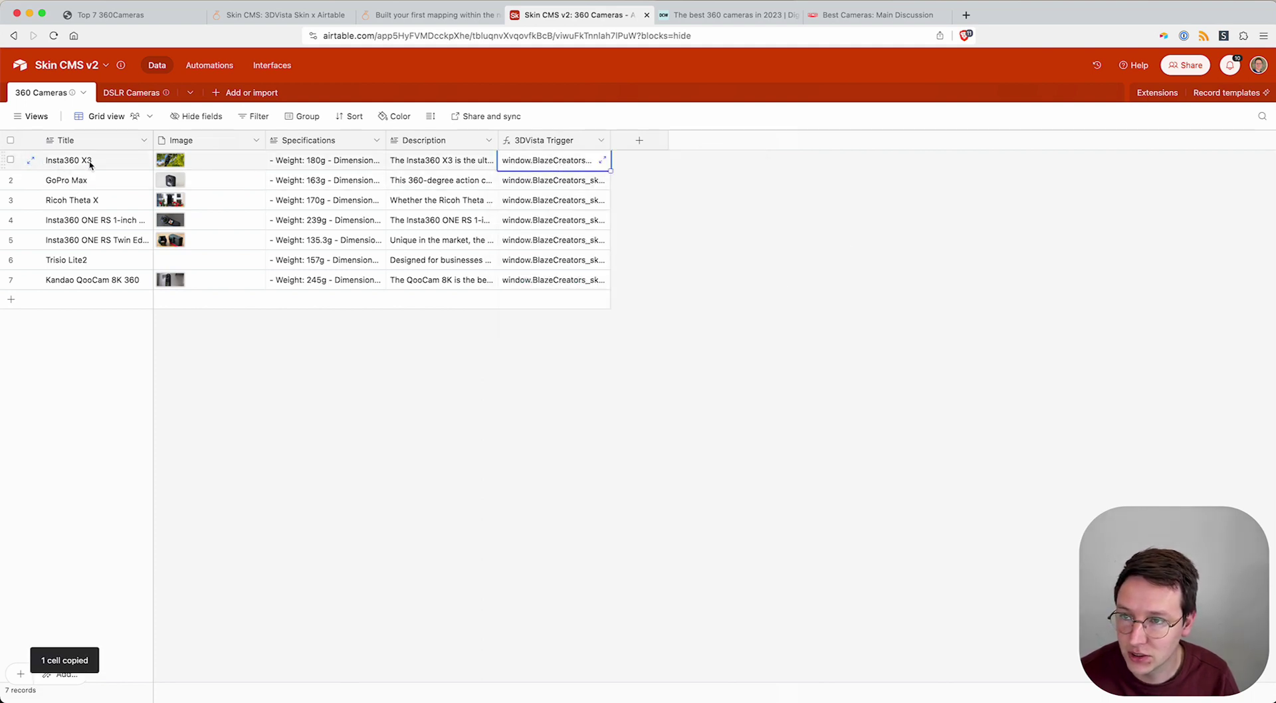
{"action": "key", "text": "ctrl+Up"}
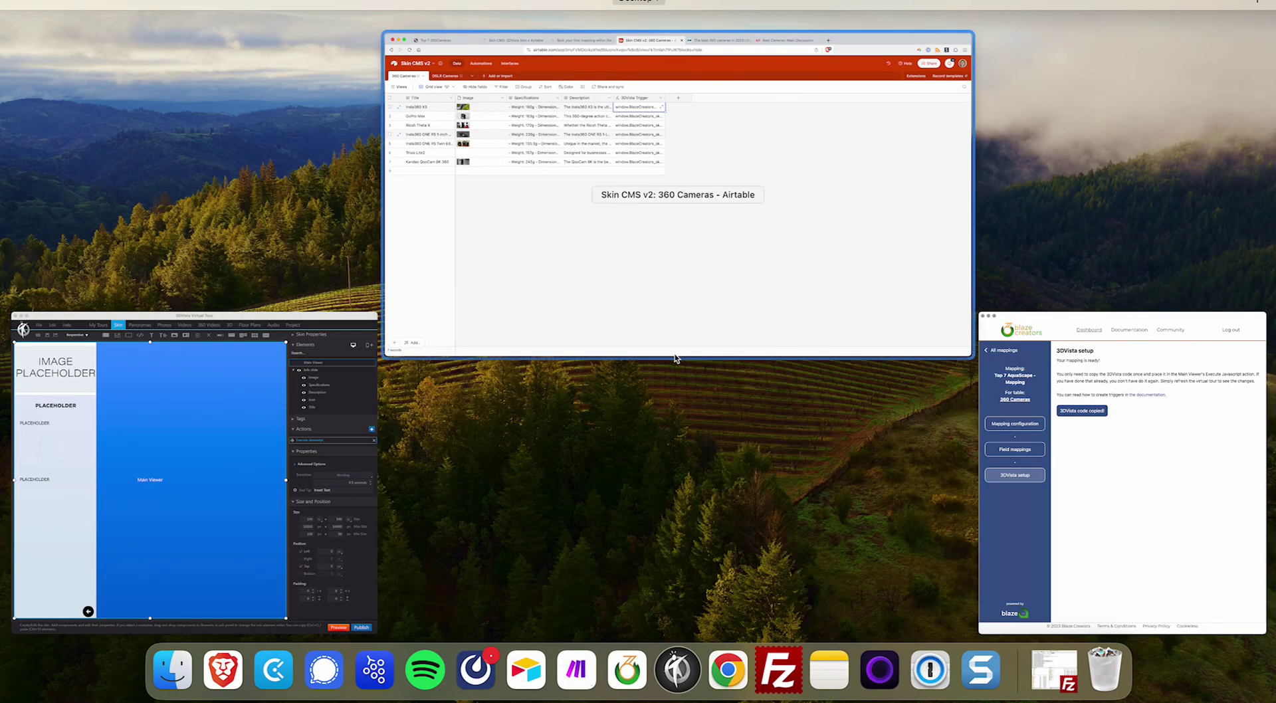
Open the LIVE PANO hotspots, select hotspot1, and review its Show Components action
{"action": "left_click", "coordinate": [254, 489]}
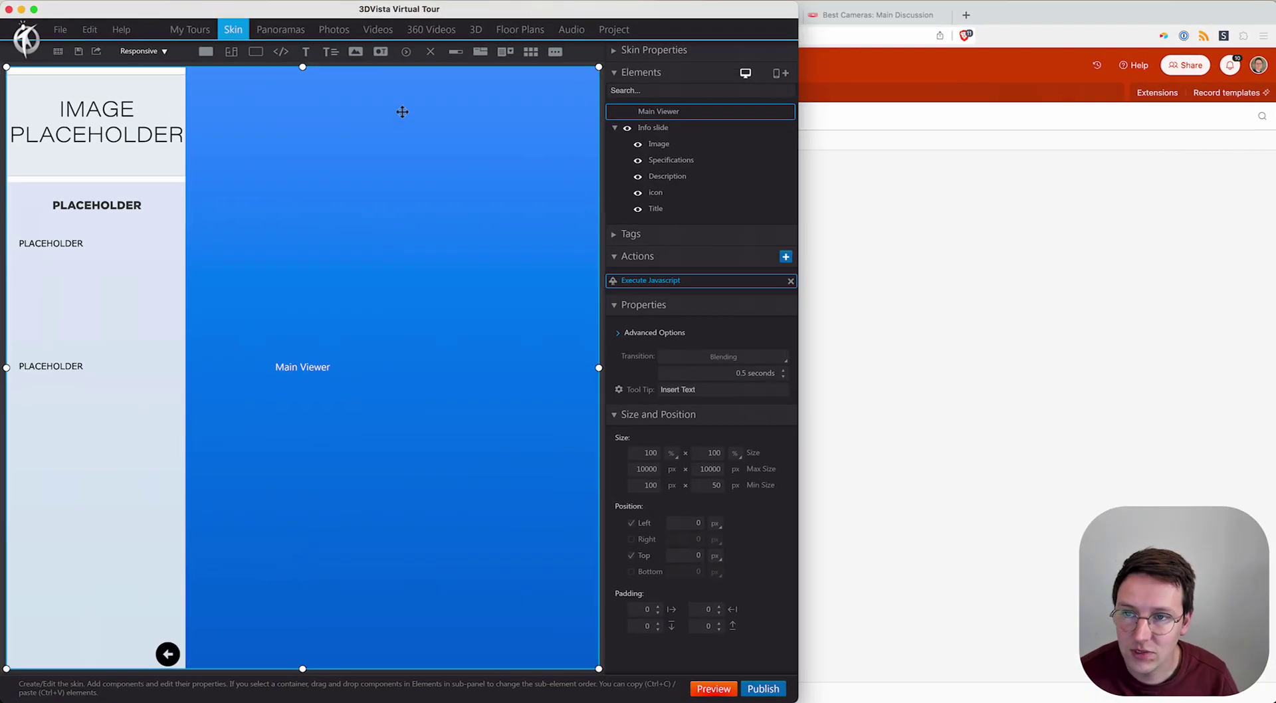
{"action": "left_click", "coordinate": [624, 126]}
{"action": "left_click", "coordinate": [280, 29]}
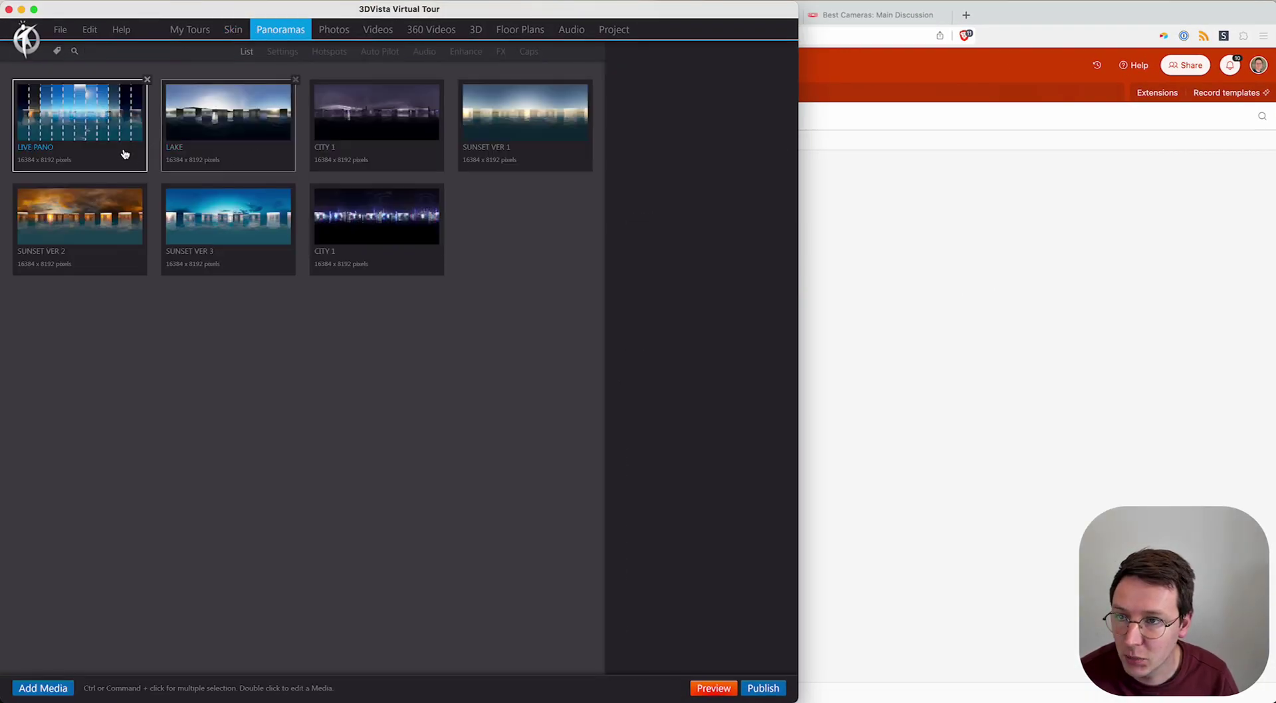
{"action": "left_click", "coordinate": [338, 55]}
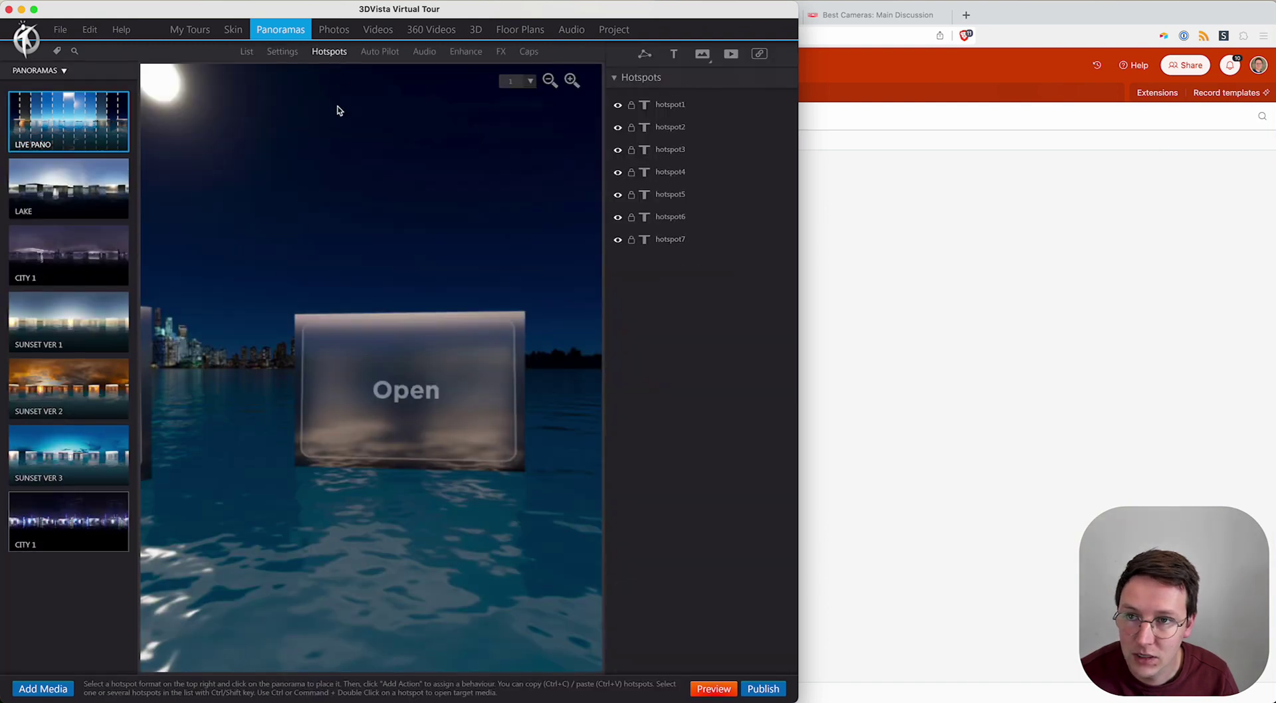
{"action": "left_click", "coordinate": [455, 414]}
{"action": "left_click", "coordinate": [696, 114]}
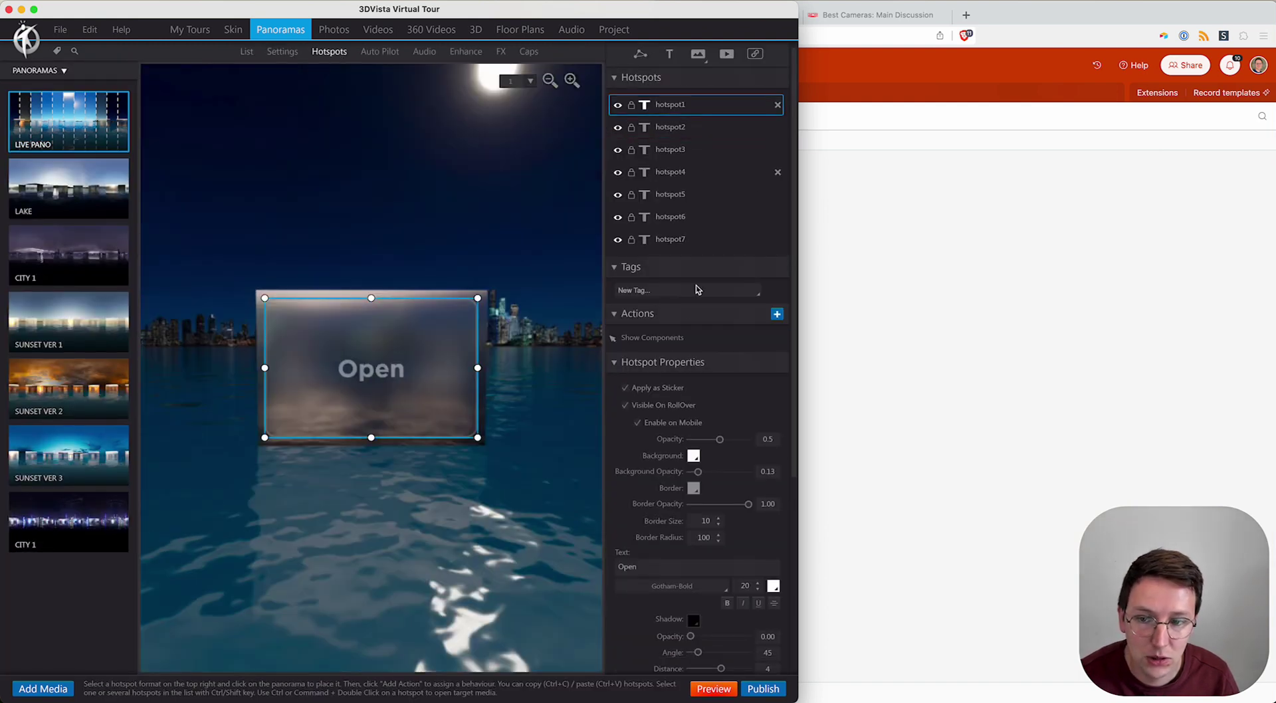
{"action": "left_click", "coordinate": [666, 343]}
{"action": "double_click", "coordinate": [663, 341]}
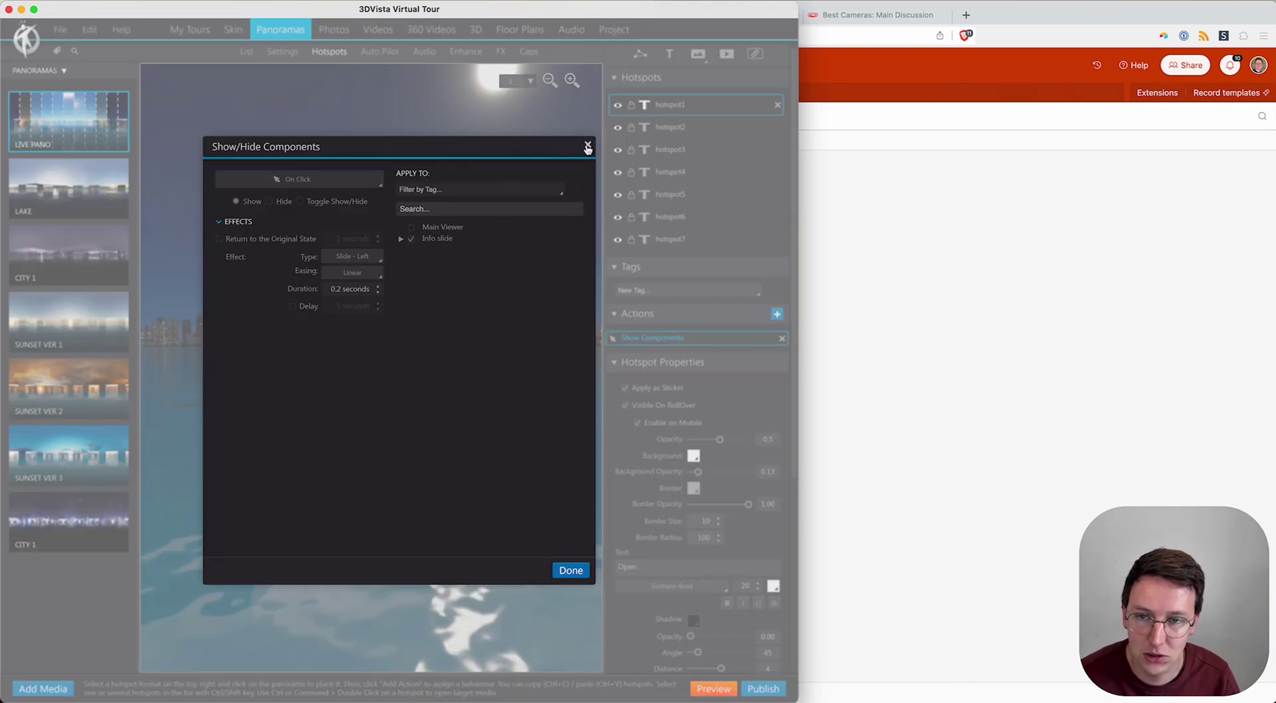
{"action": "left_click", "coordinate": [588, 147]}
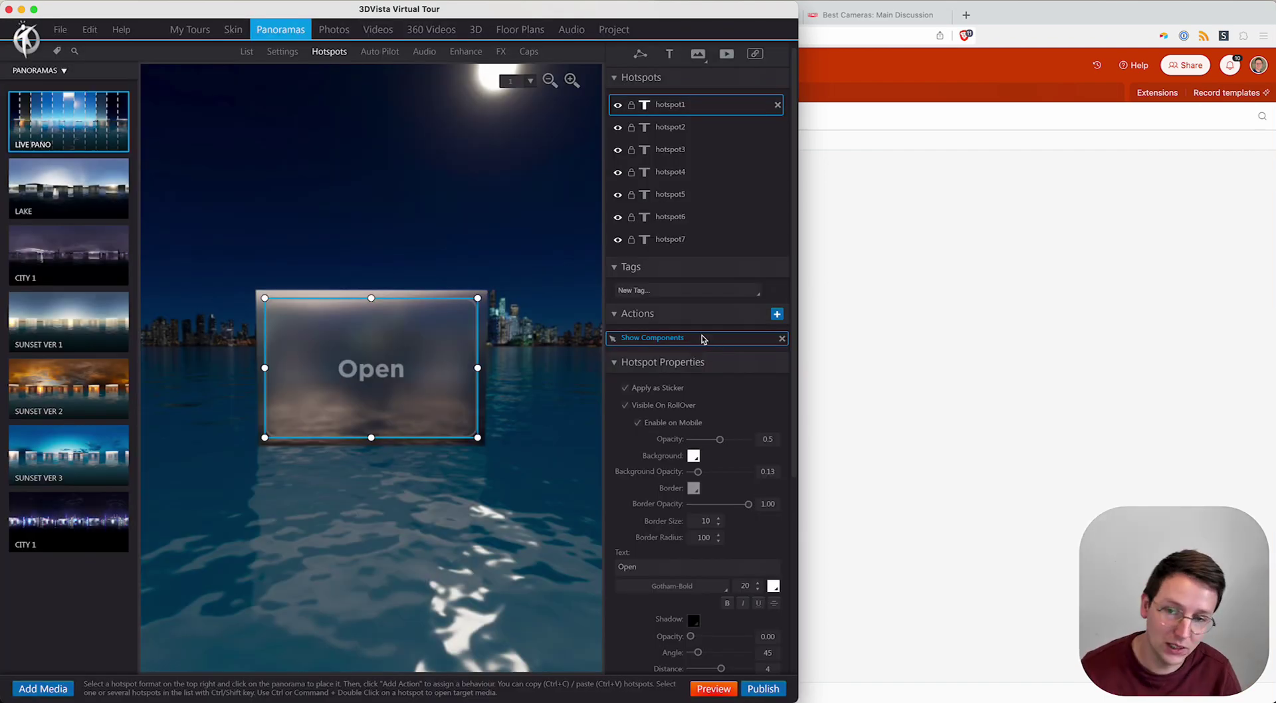
Add an Execute Javascript action to hotspot1 containing the Insta360 X3 trigger code
{"action": "left_click", "coordinate": [777, 315]}
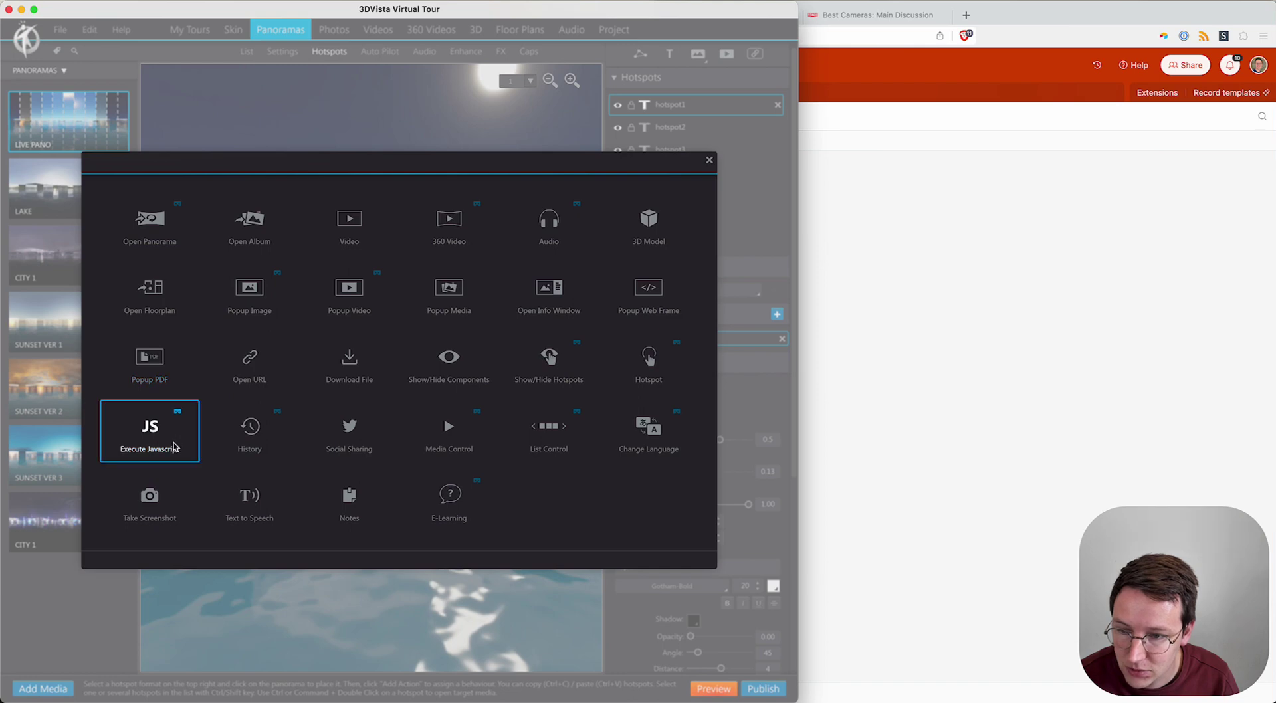
{"action": "left_click", "coordinate": [160, 416]}
{"action": "left_click", "coordinate": [363, 249]}
{"action": "key", "text": "super+v"}
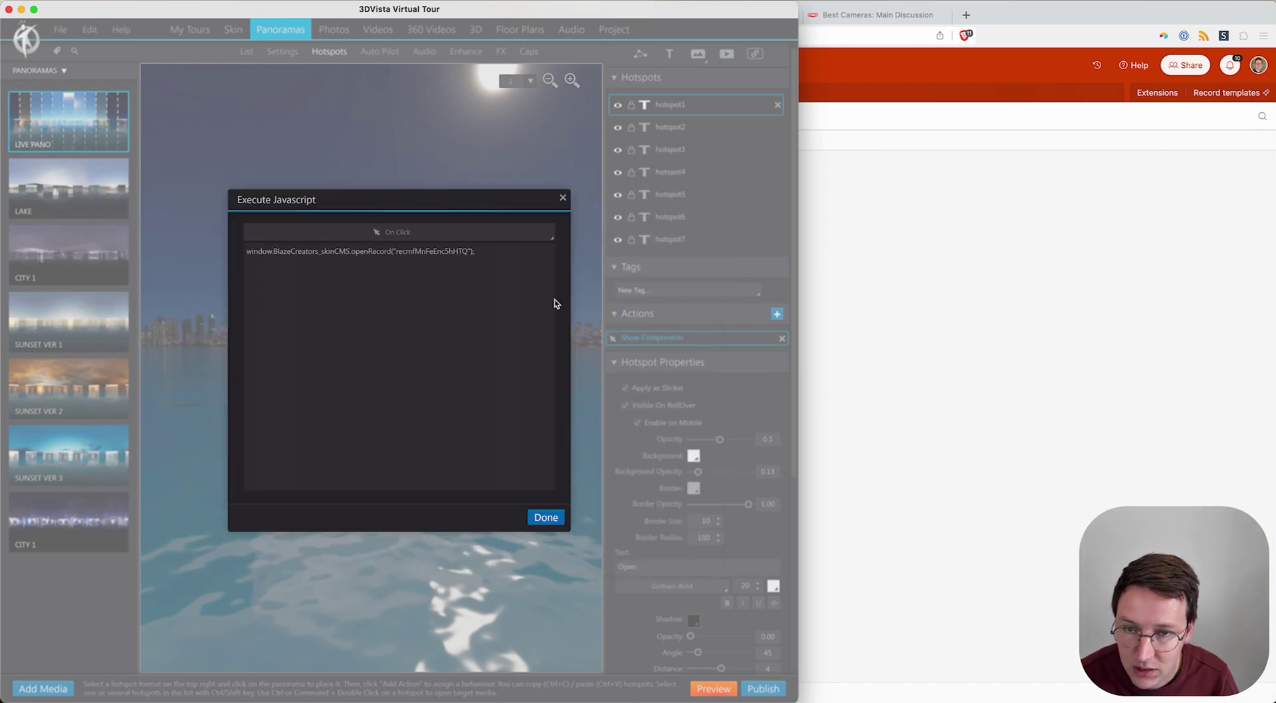
{"action": "left_click", "coordinate": [546, 518]}
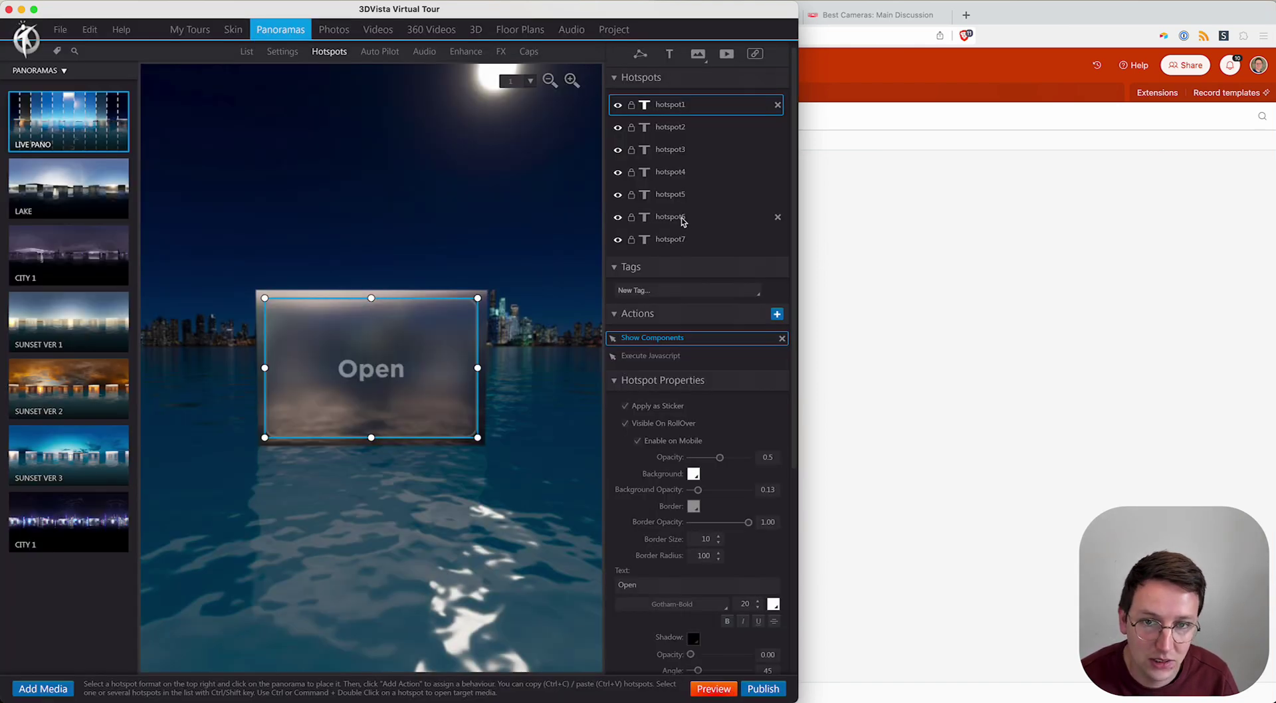
Check the actions of hotspots 2 through 7, then publish a local preview
{"action": "left_click", "coordinate": [698, 133]}
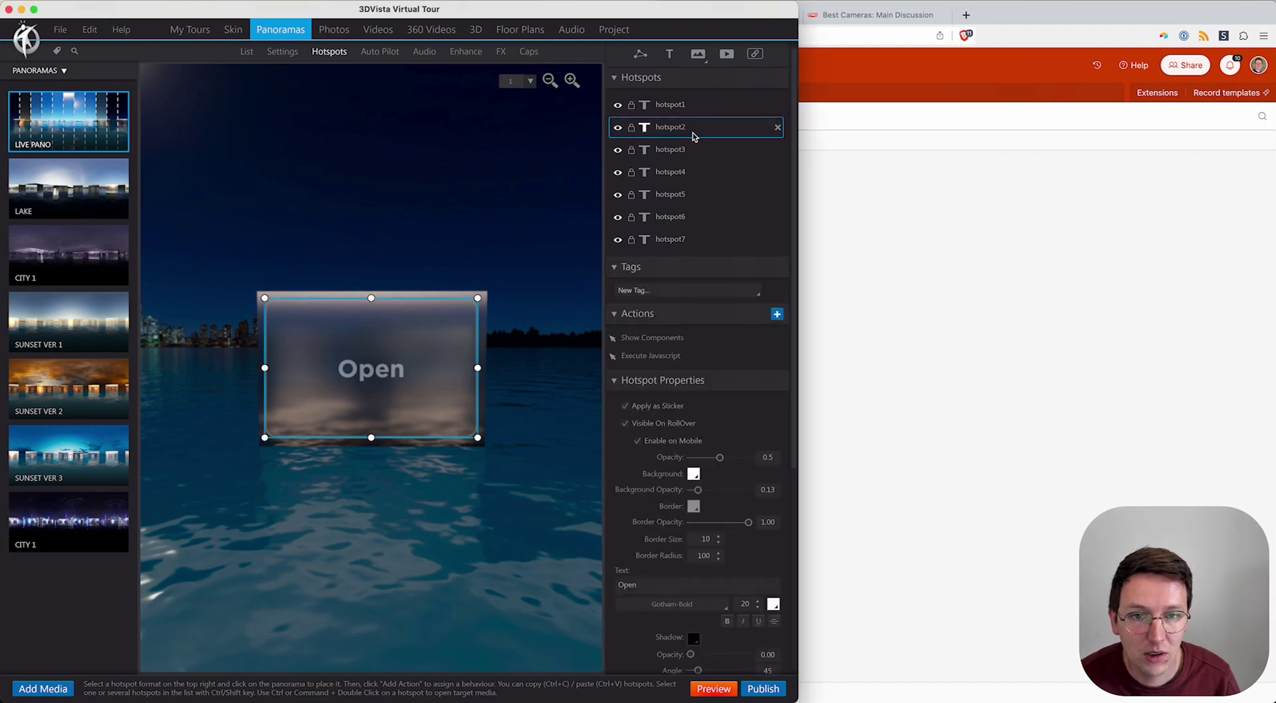
{"action": "left_click", "coordinate": [678, 153]}
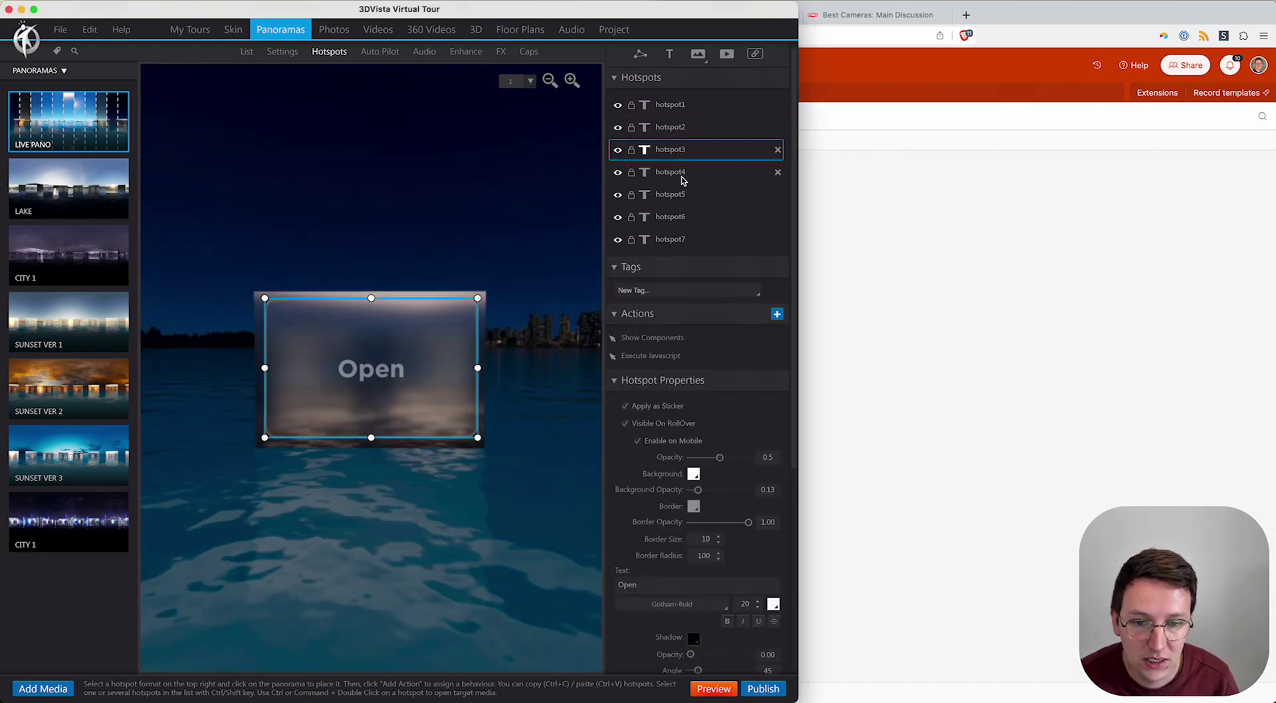
{"action": "left_click", "coordinate": [681, 174]}
{"action": "left_click", "coordinate": [684, 196]}
{"action": "left_click", "coordinate": [685, 219]}
{"action": "double_click", "coordinate": [687, 241]}
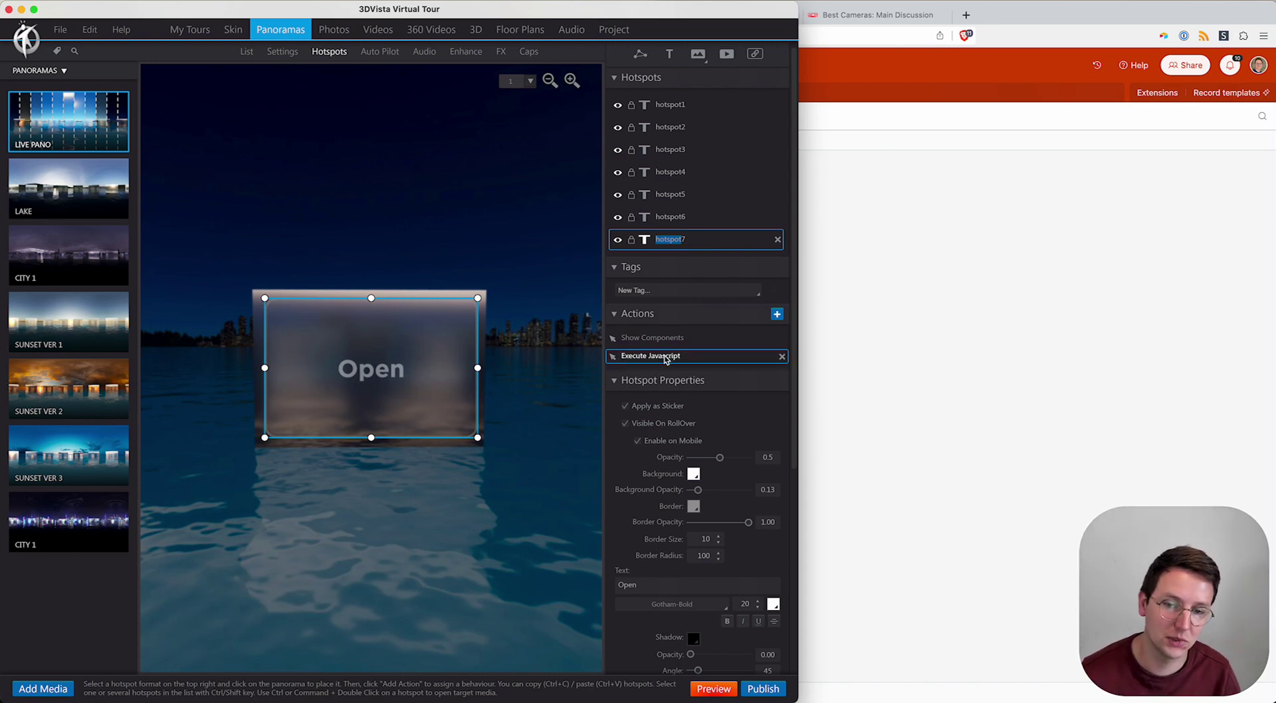
{"action": "left_click", "coordinate": [710, 689]}
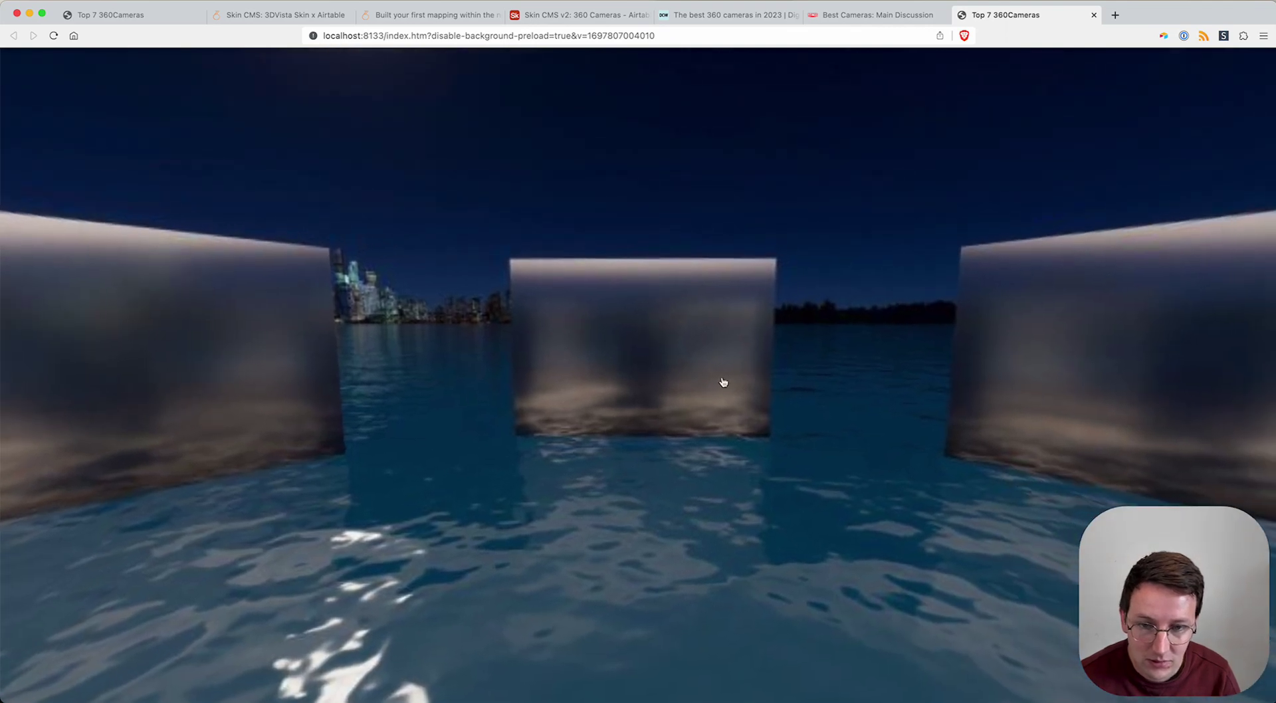
Open info slides for GoPro Max, Insta360 X3, ONE RS models, Trisio Lite2, QooCam 8K, then X3 again
{"action": "left_click", "coordinate": [682, 350]}
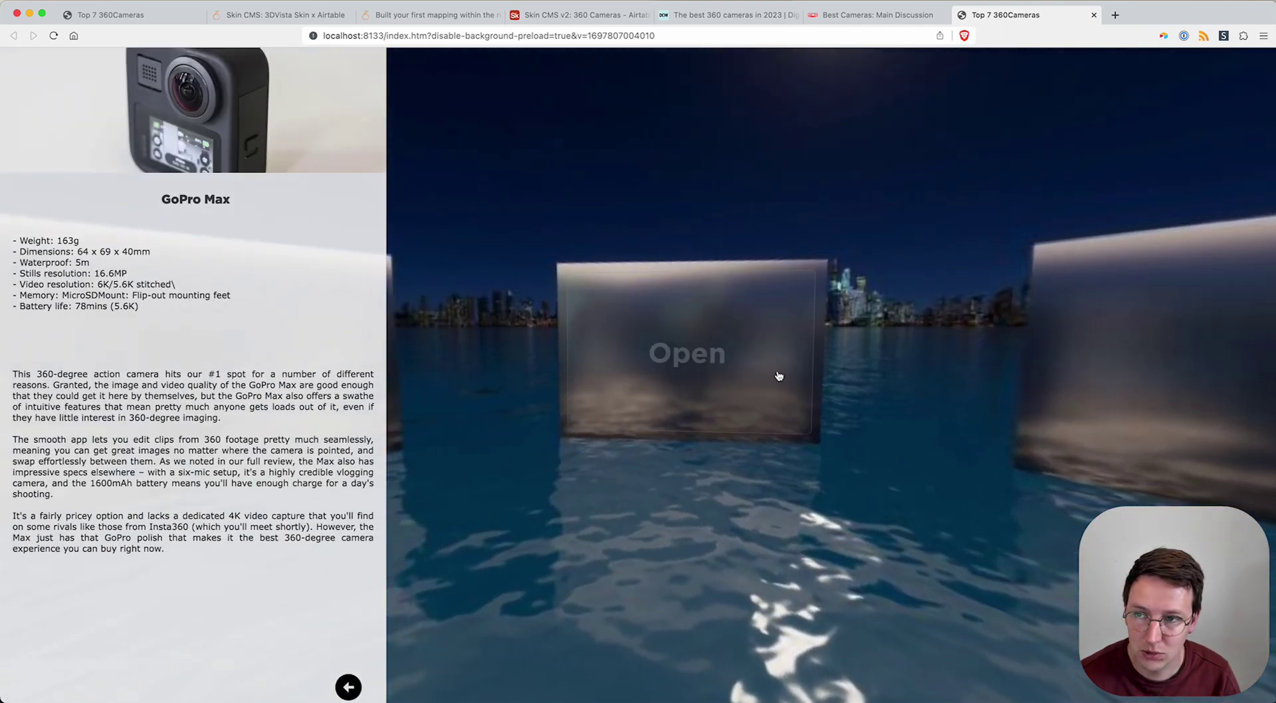
{"action": "left_click", "coordinate": [779, 376]}
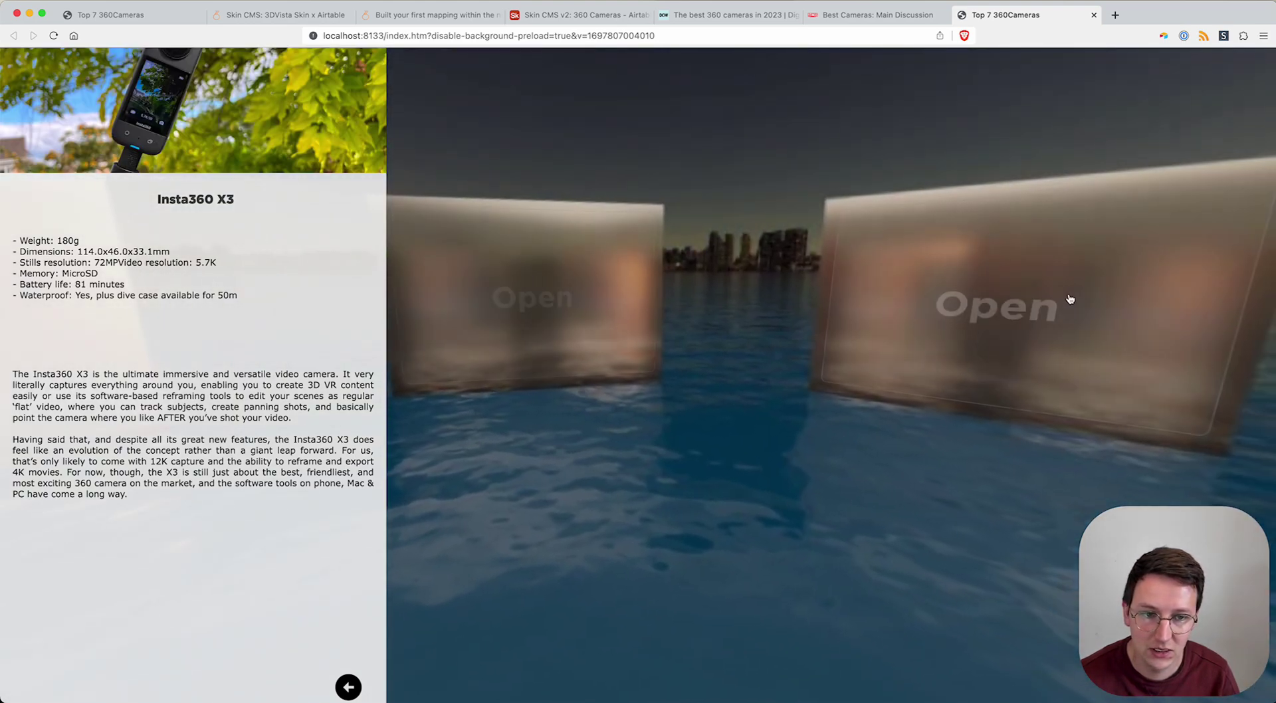
{"action": "left_click", "coordinate": [1069, 299]}
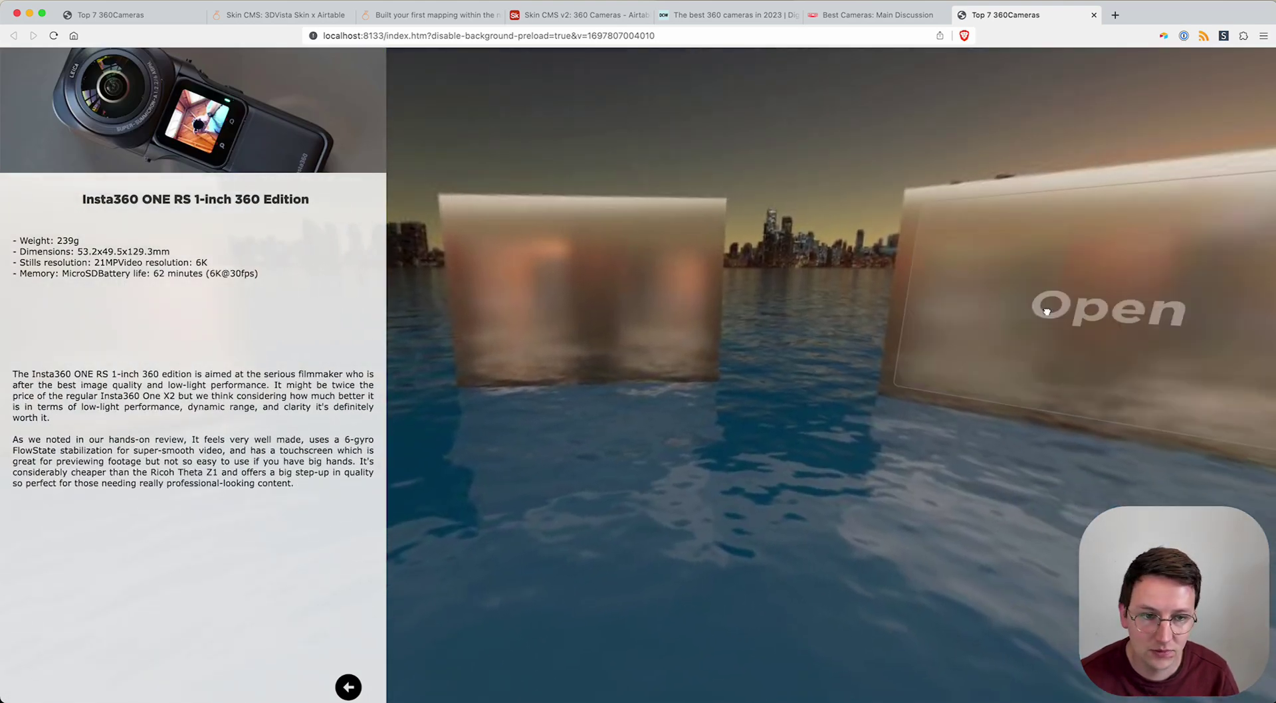
{"action": "left_click", "coordinate": [1046, 311]}
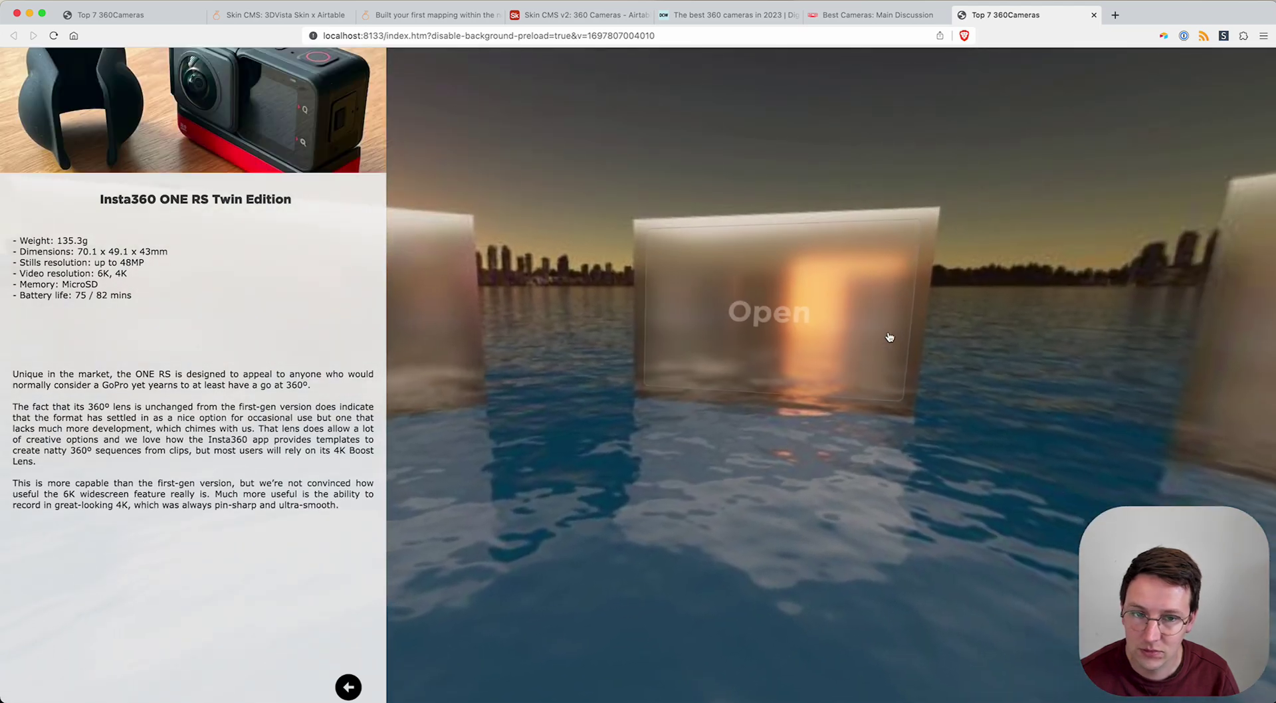
{"action": "left_click", "coordinate": [831, 327]}
{"action": "left_click", "coordinate": [825, 363]}
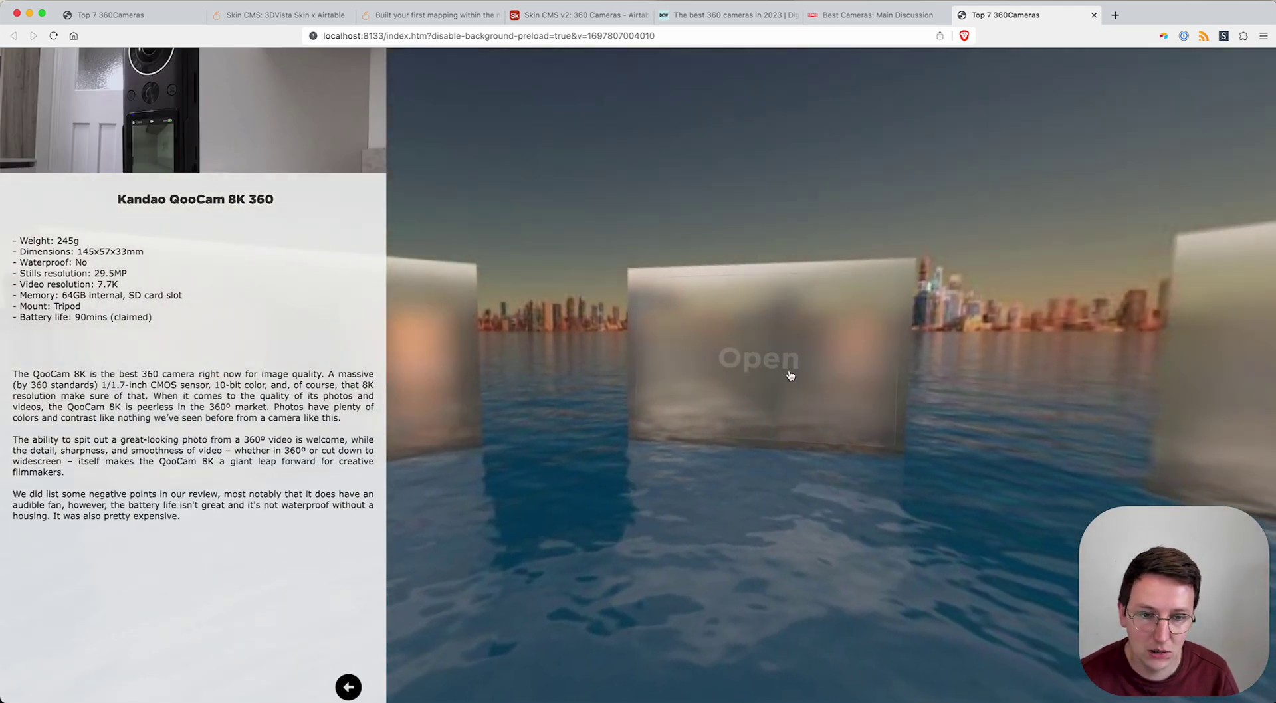
{"action": "left_click", "coordinate": [787, 379]}
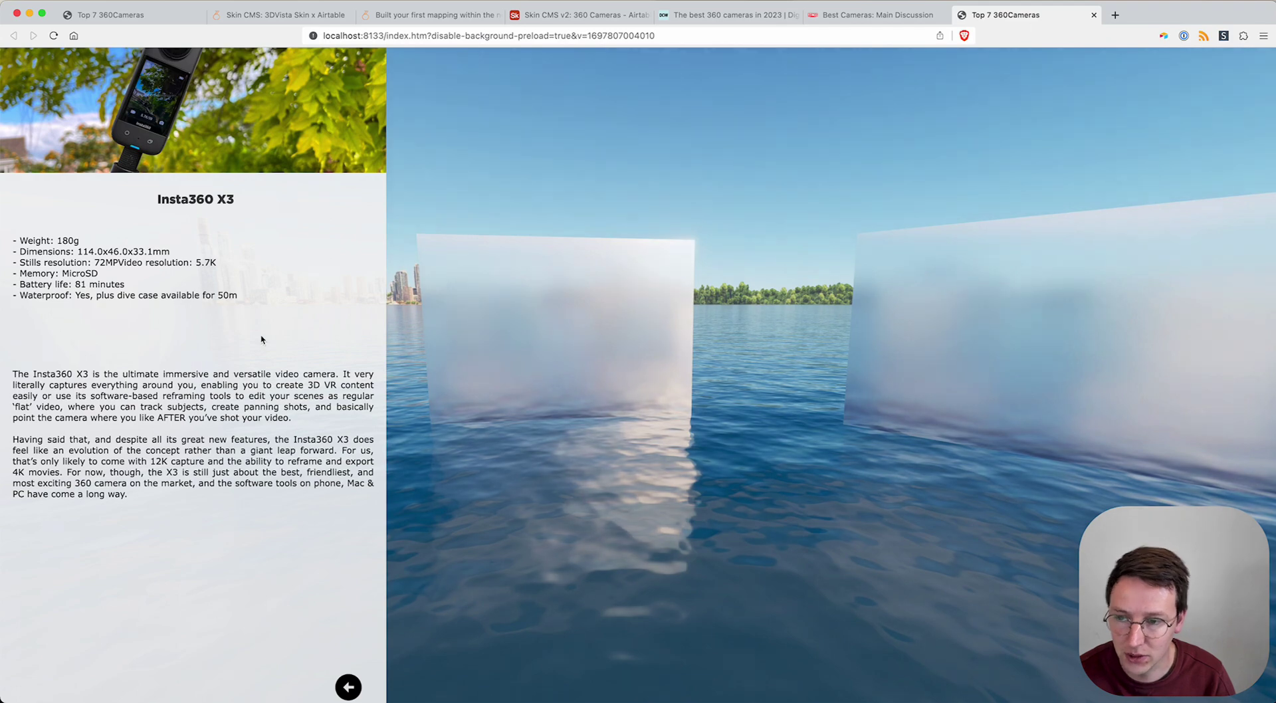
Show the Info slide in the 3DVista skin with a 300 px maximum width, then preview the tour
{"action": "key", "text": "ctrl+Up"}
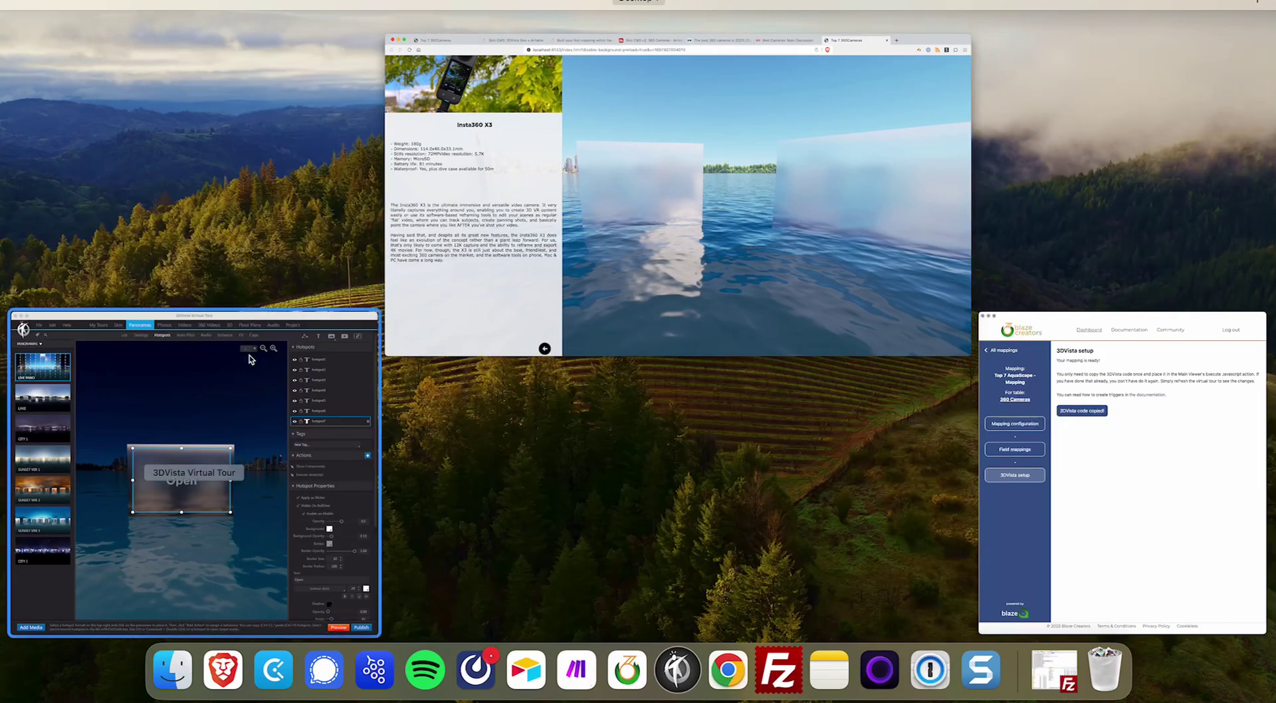
{"action": "left_click", "coordinate": [202, 390]}
{"action": "left_click", "coordinate": [233, 30]}
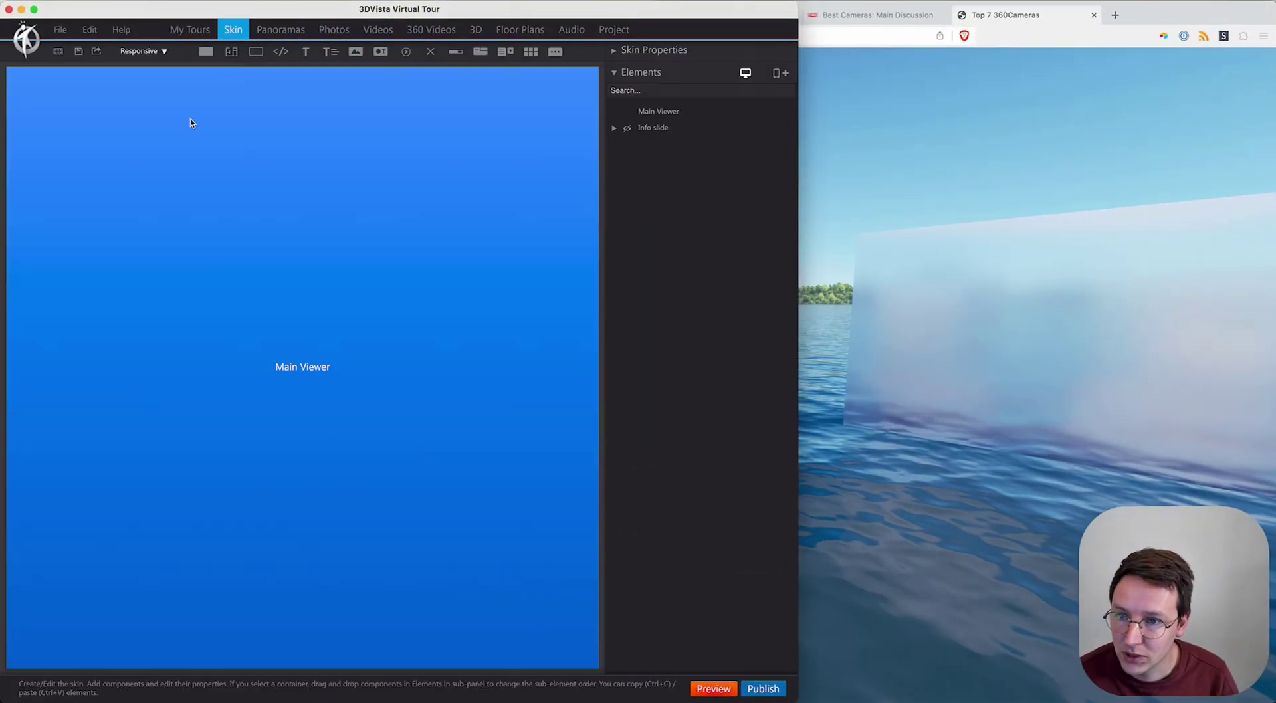
{"action": "left_click", "coordinate": [367, 225]}
{"action": "left_click", "coordinate": [628, 128]}
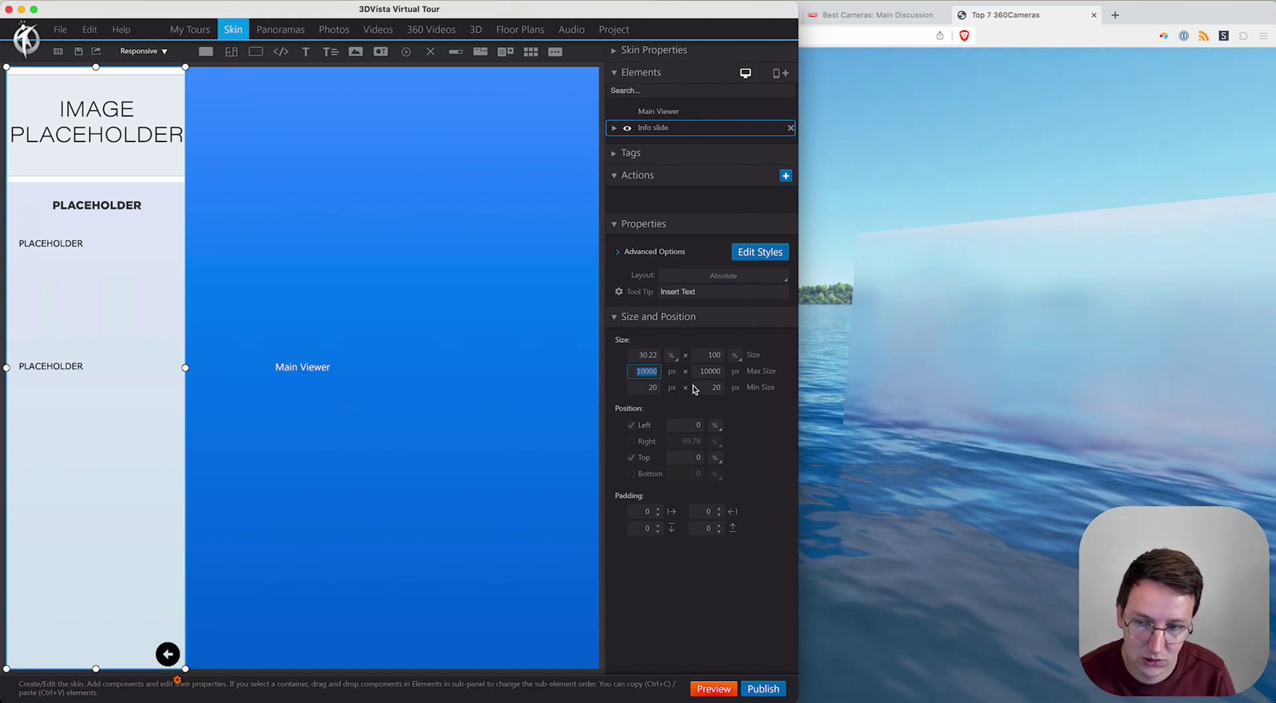
{"action": "type", "text": "300"}
{"action": "key", "text": "Tab"}
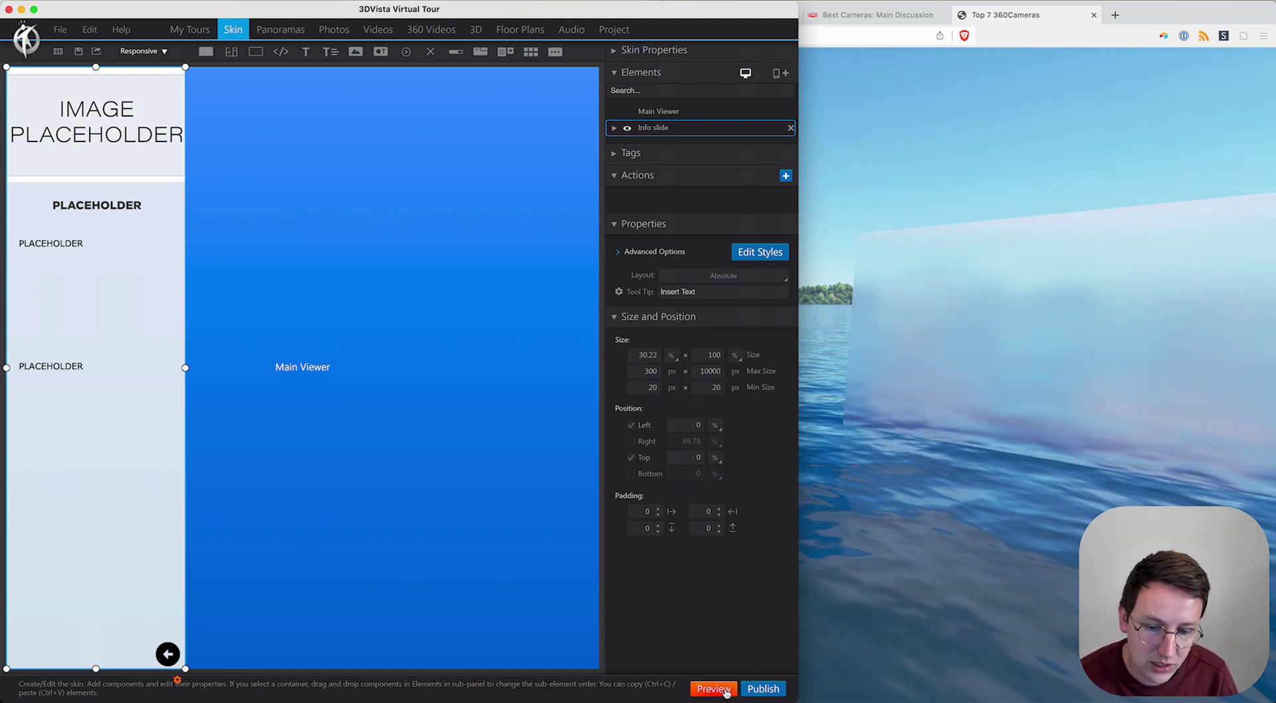
{"action": "left_click", "coordinate": [713, 688]}
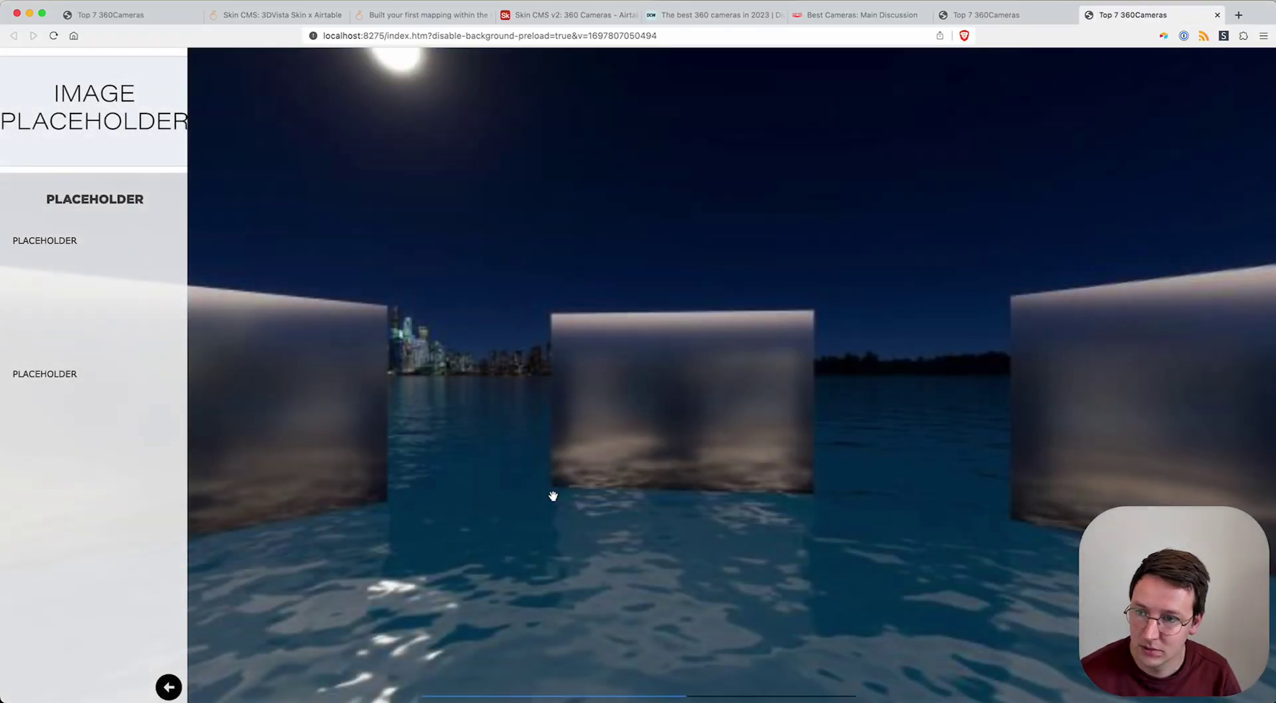
Check the first panel's camera details in the sidebar, then close it
{"action": "mouse_move", "coordinate": [608, 407]}
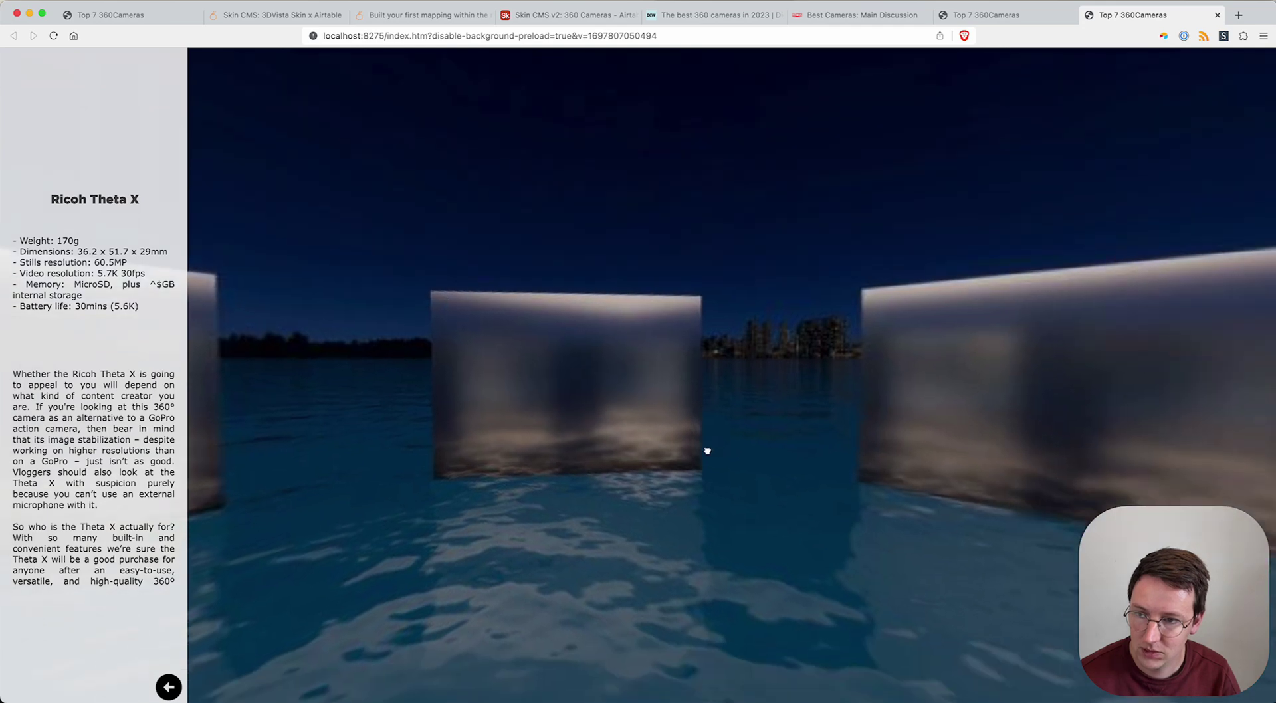
{"action": "mouse_move", "coordinate": [862, 380]}
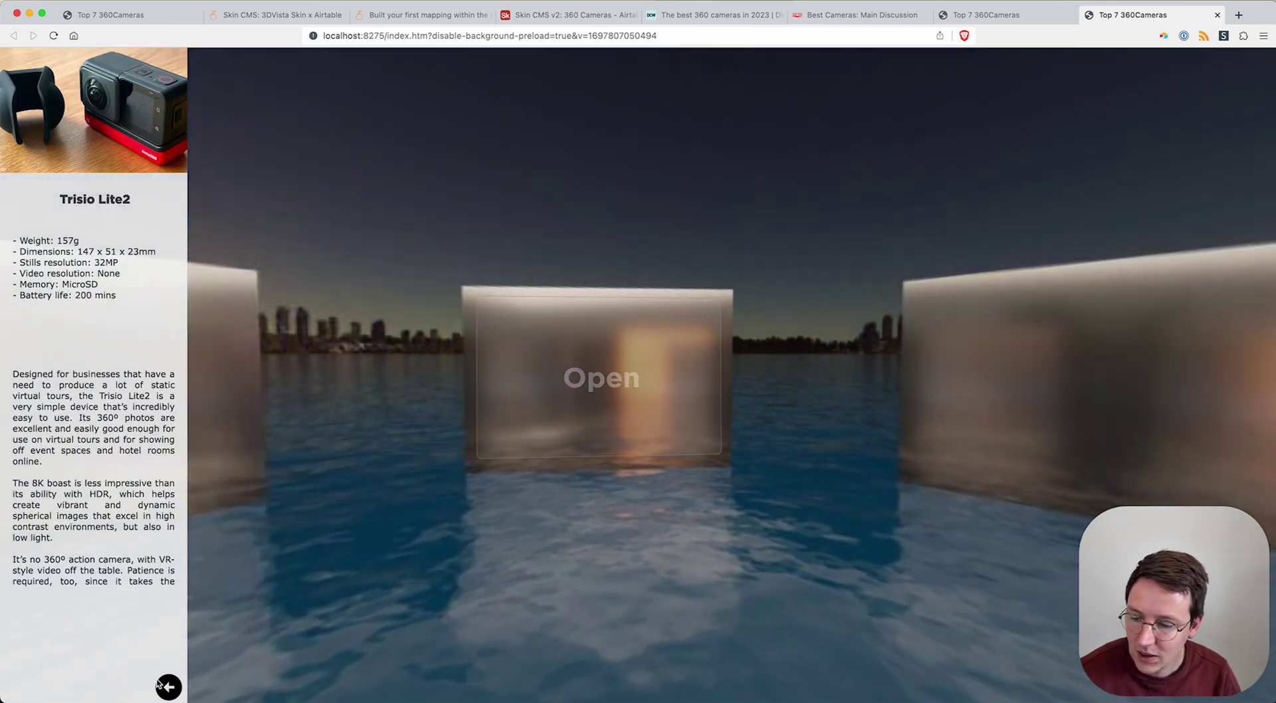
{"action": "left_click", "coordinate": [168, 688]}
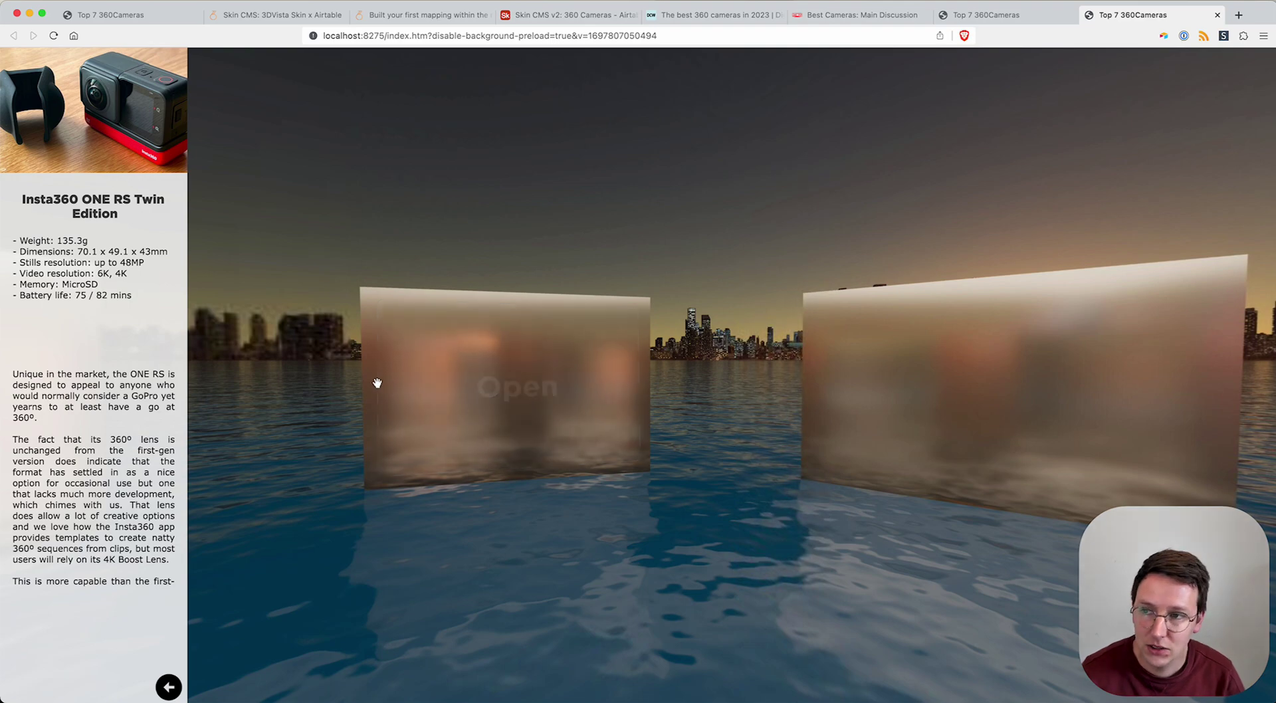
Open the right and left panels to compare their Airtable camera details, such as GoPro Max
{"action": "left_click", "coordinate": [1020, 308]}
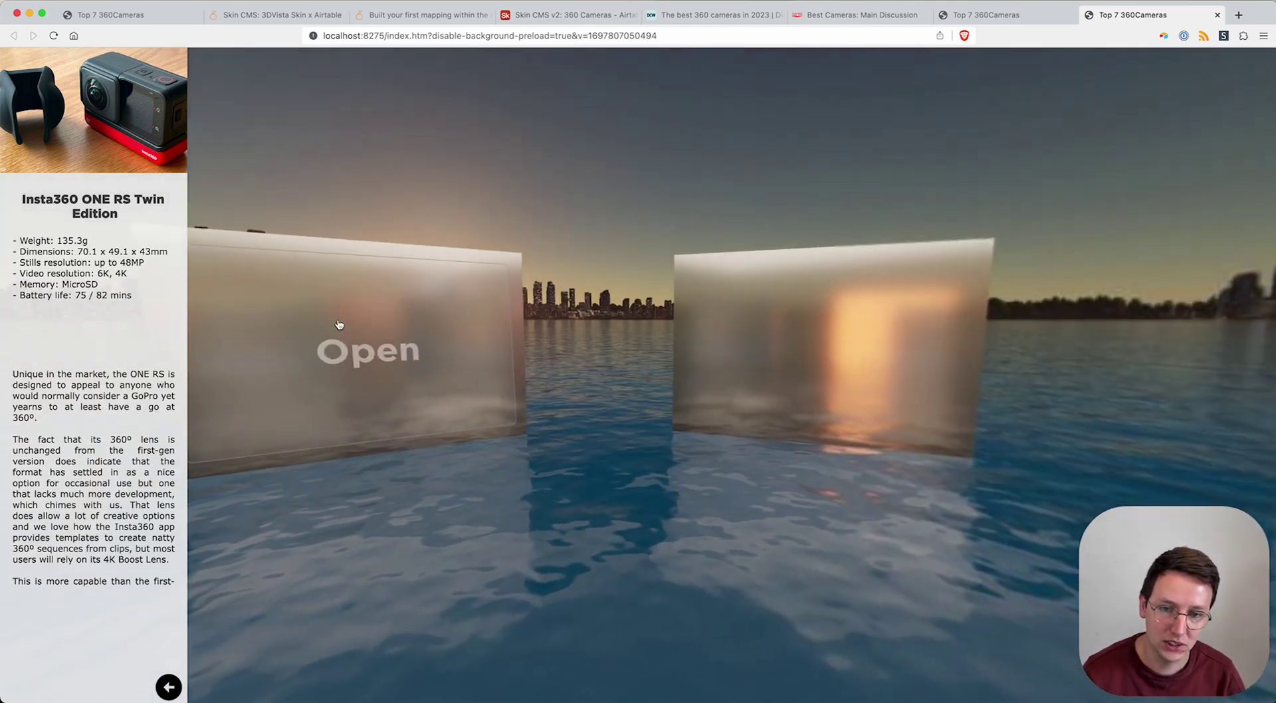
{"action": "left_click_drag", "start_coordinate": [856, 359], "coordinate": [621, 335]}
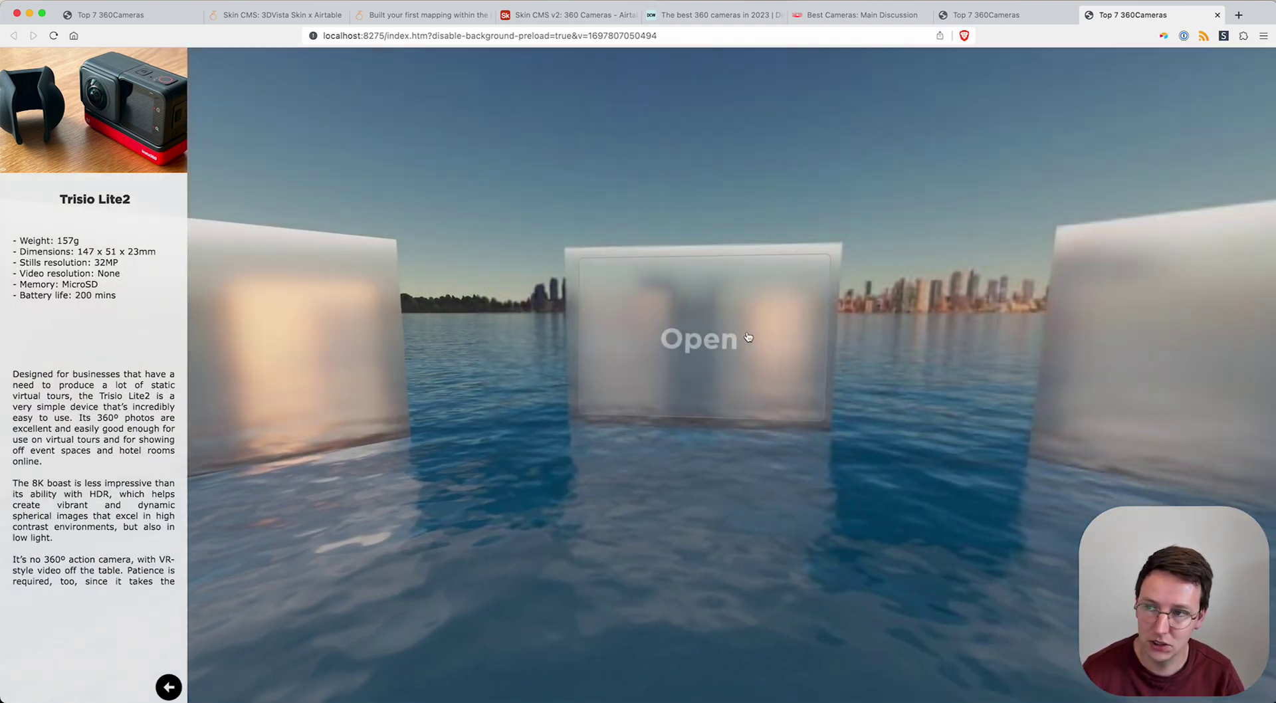
{"action": "left_click_drag", "start_coordinate": [746, 335], "coordinate": [568, 300]}
{"action": "left_click", "coordinate": [568, 300]}
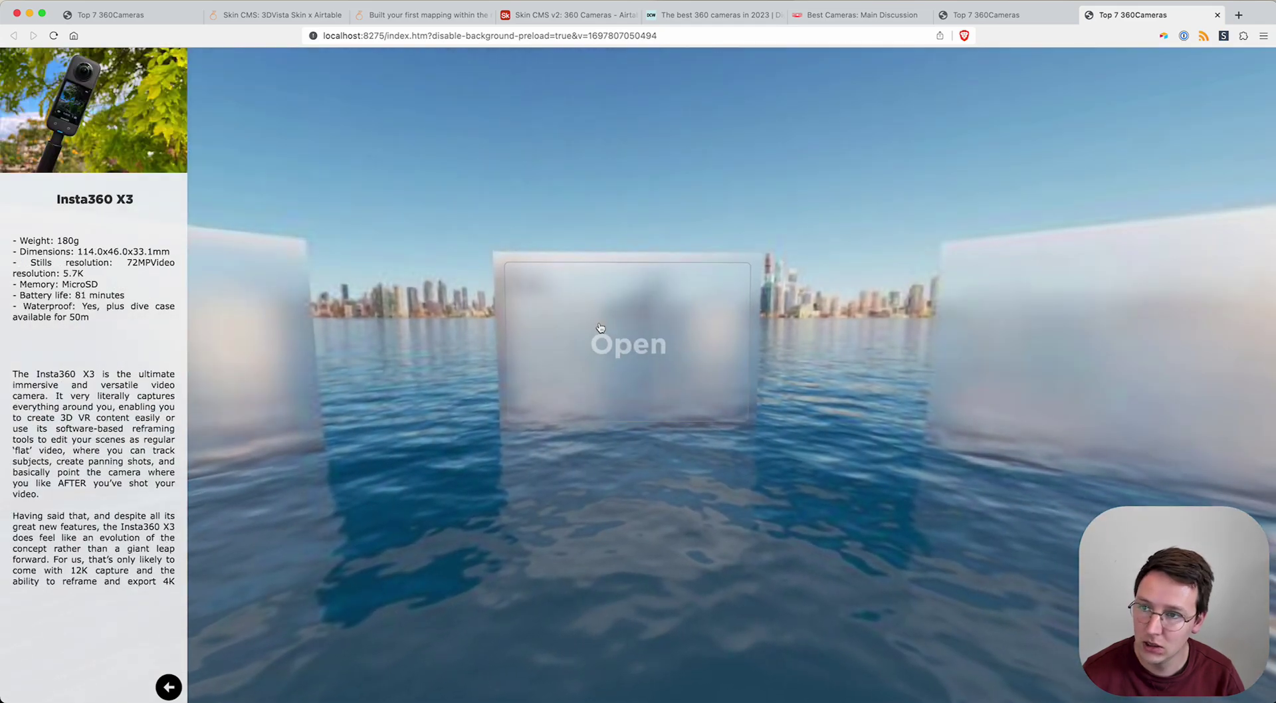
{"action": "left_click_drag", "start_coordinate": [774, 421], "coordinate": [467, 374]}
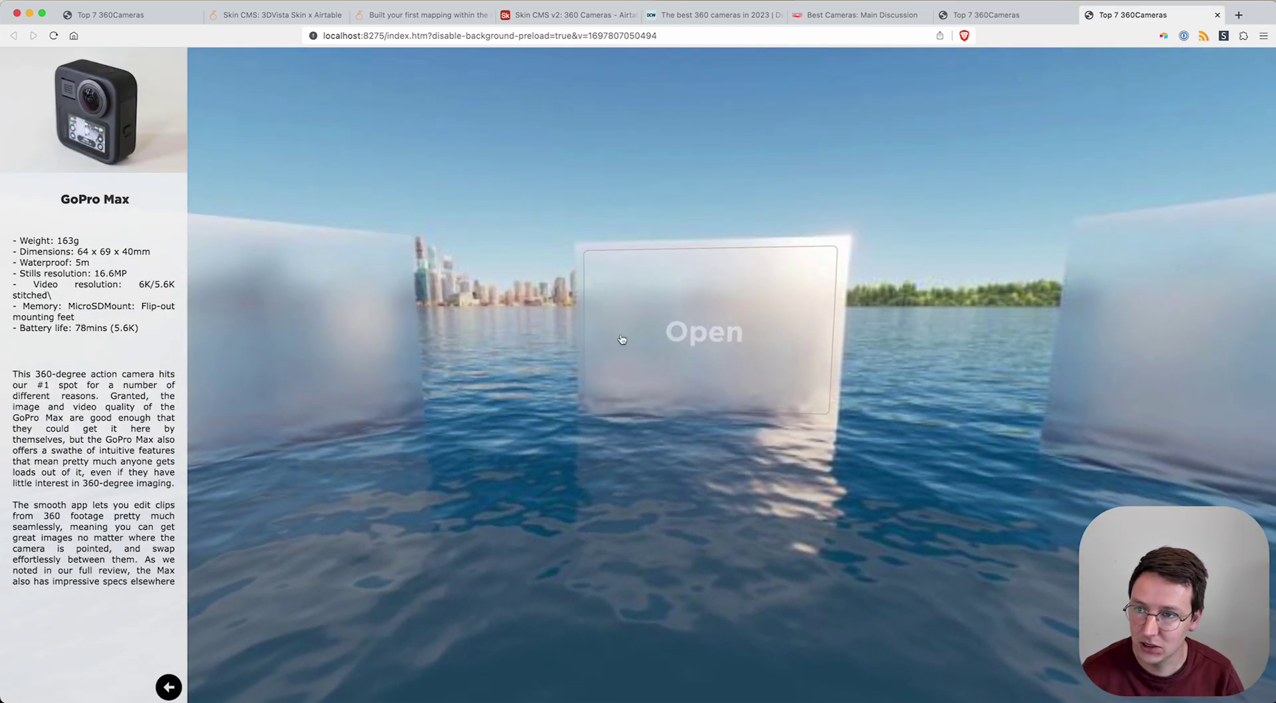
Copy the Title through Description columns from the DSLR Cameras table
{"action": "left_click", "coordinate": [564, 15]}
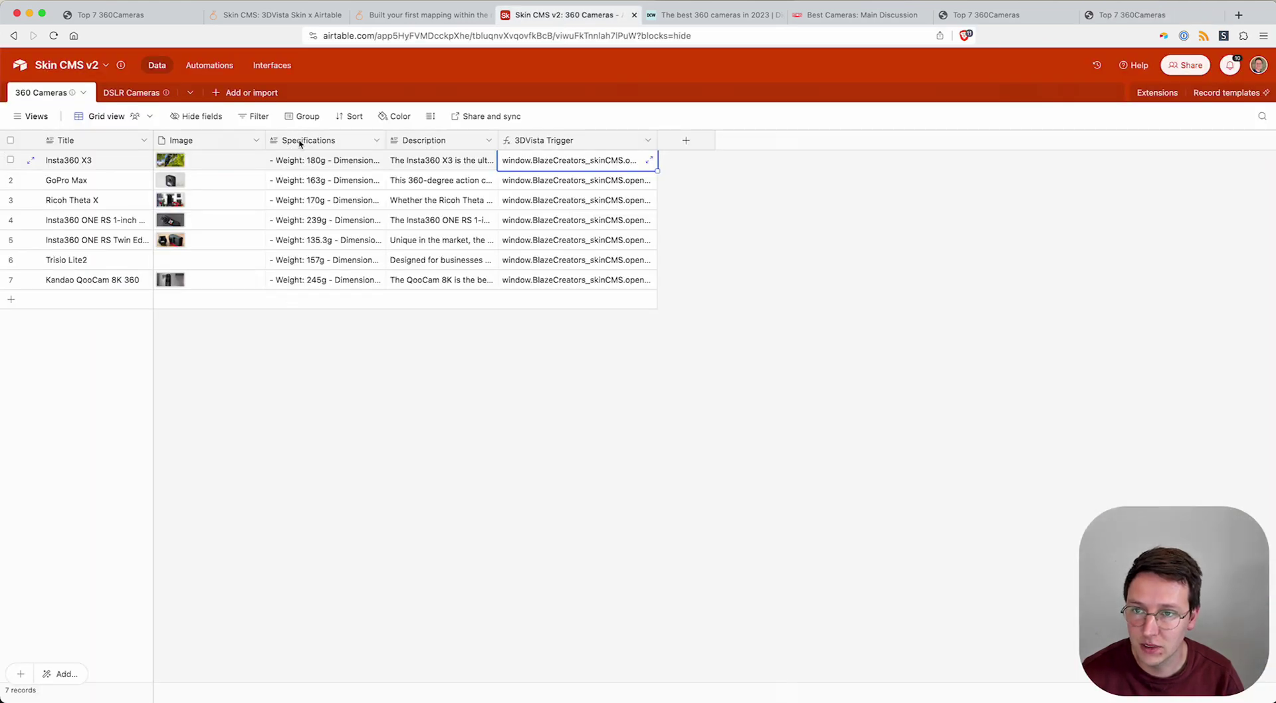
{"action": "left_click", "coordinate": [370, 394]}
{"action": "left_click", "coordinate": [130, 92]}
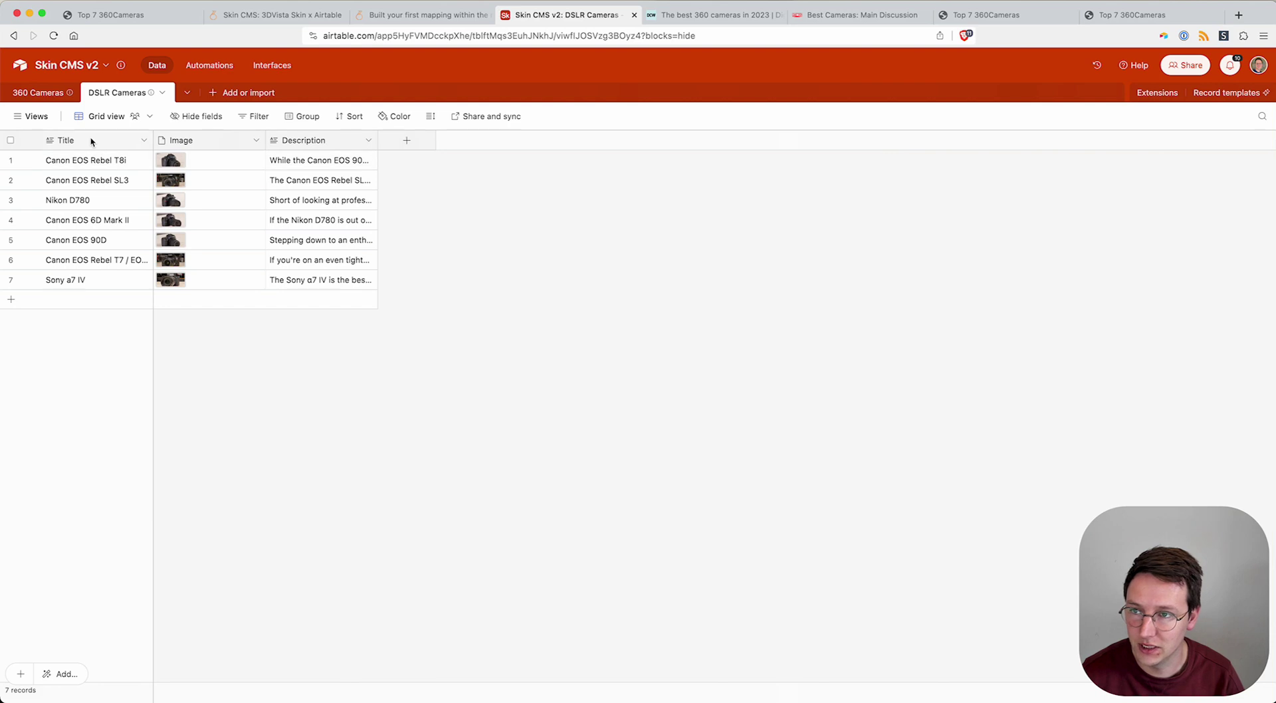
{"action": "left_click", "coordinate": [91, 140]}
{"action": "left_click", "coordinate": [326, 142], "text": "shift"}
{"action": "key", "text": "super+c"}
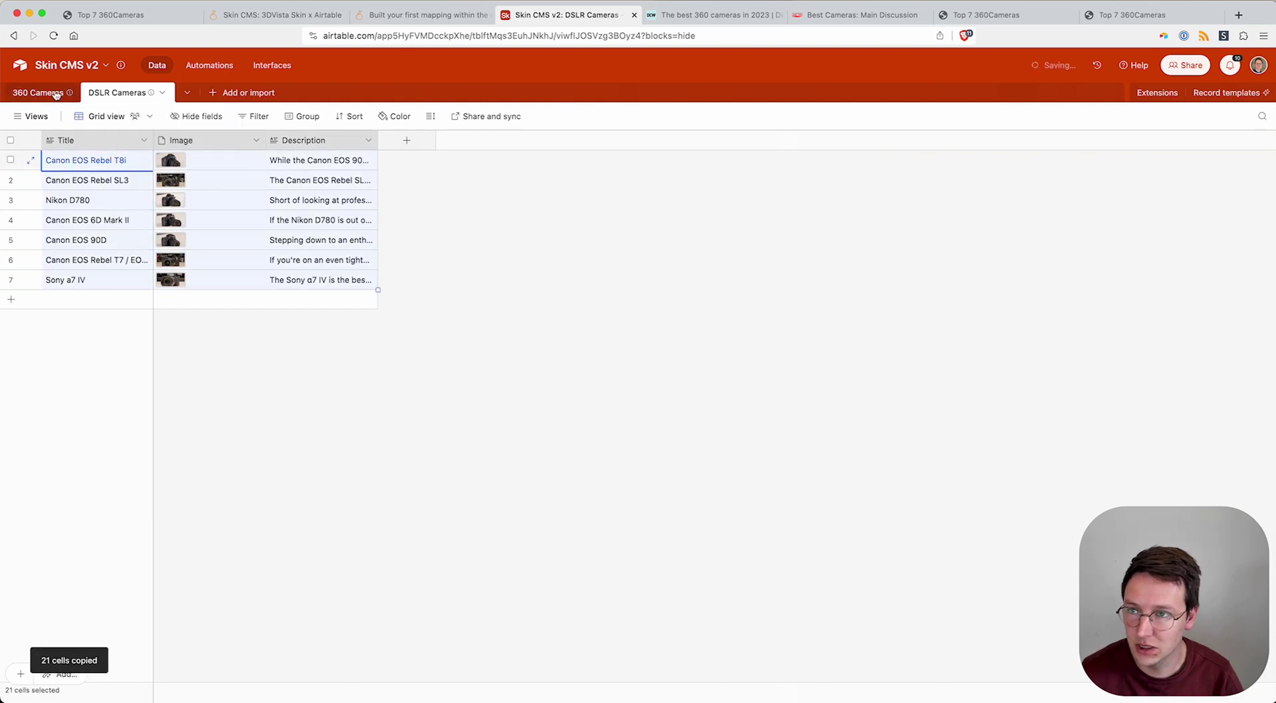
In 360 Cameras, hide Specifications and paste the DSLR records over Title through Description
{"action": "left_click", "coordinate": [11, 91]}
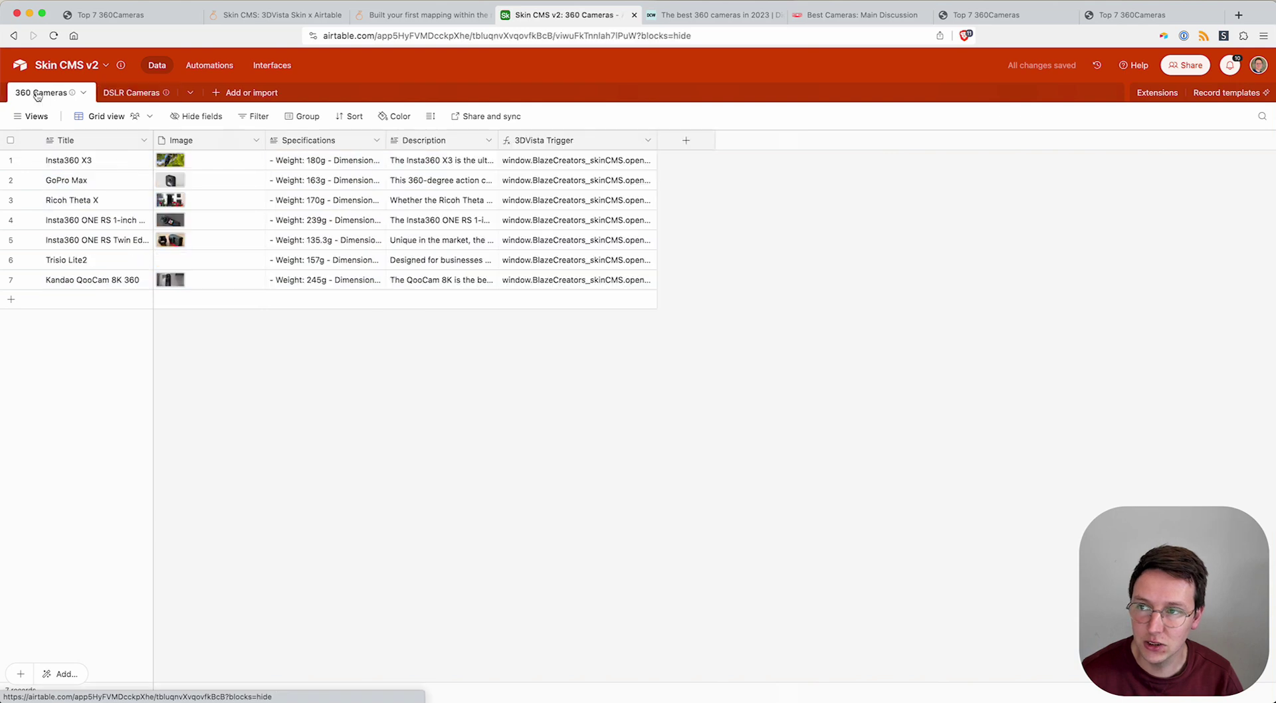
{"action": "right_click", "coordinate": [321, 149]}
{"action": "left_click", "coordinate": [326, 457]}
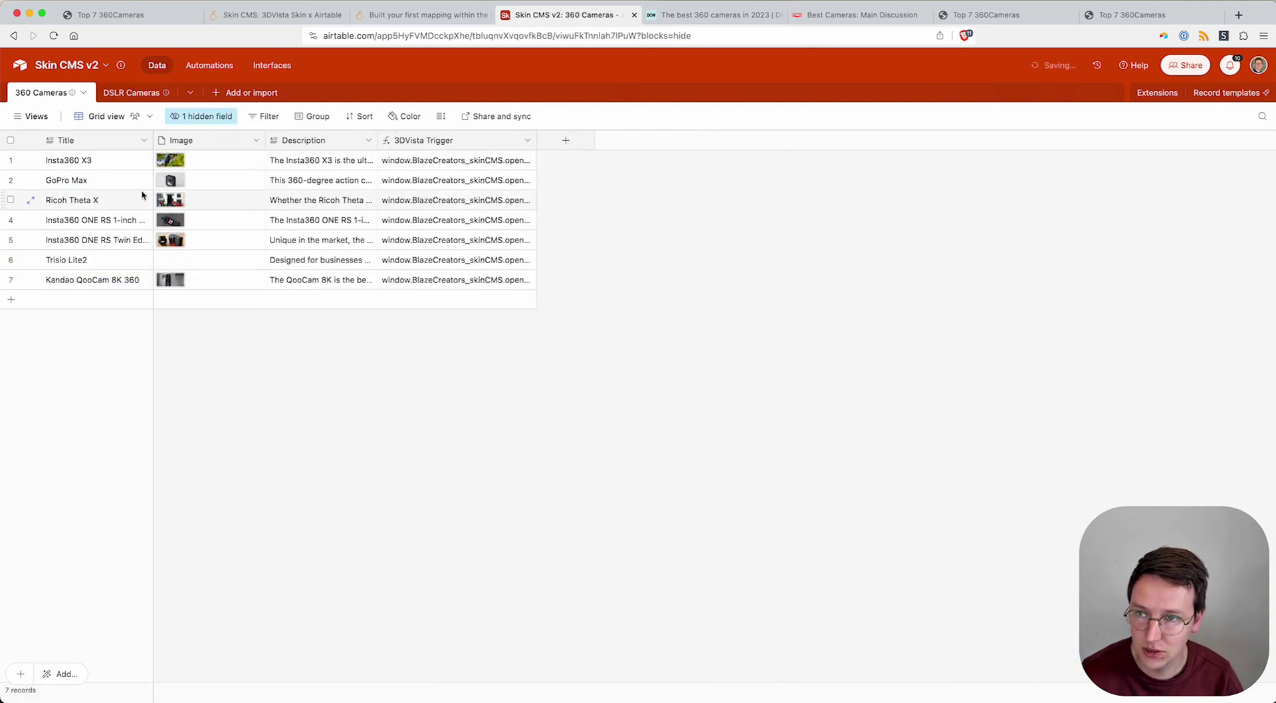
{"action": "left_click", "coordinate": [60, 141]}
{"action": "left_click", "coordinate": [321, 142], "text": "shift"}
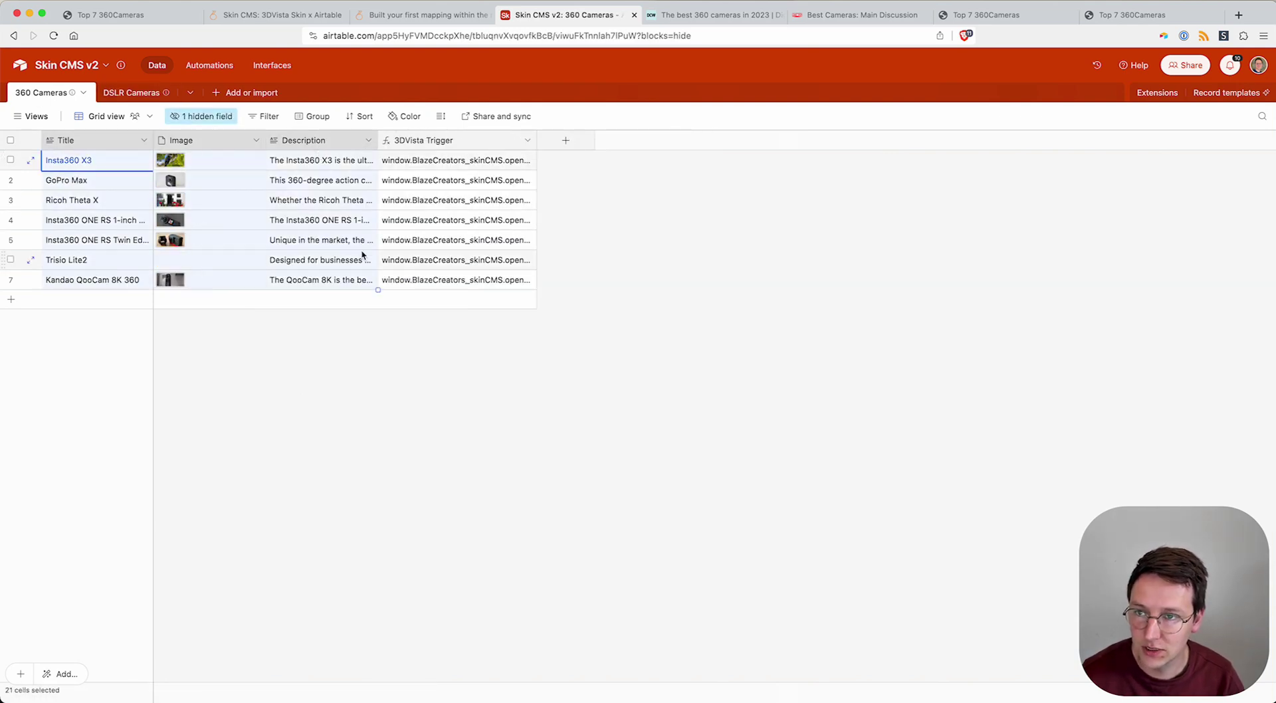
{"action": "key", "text": "super+v"}
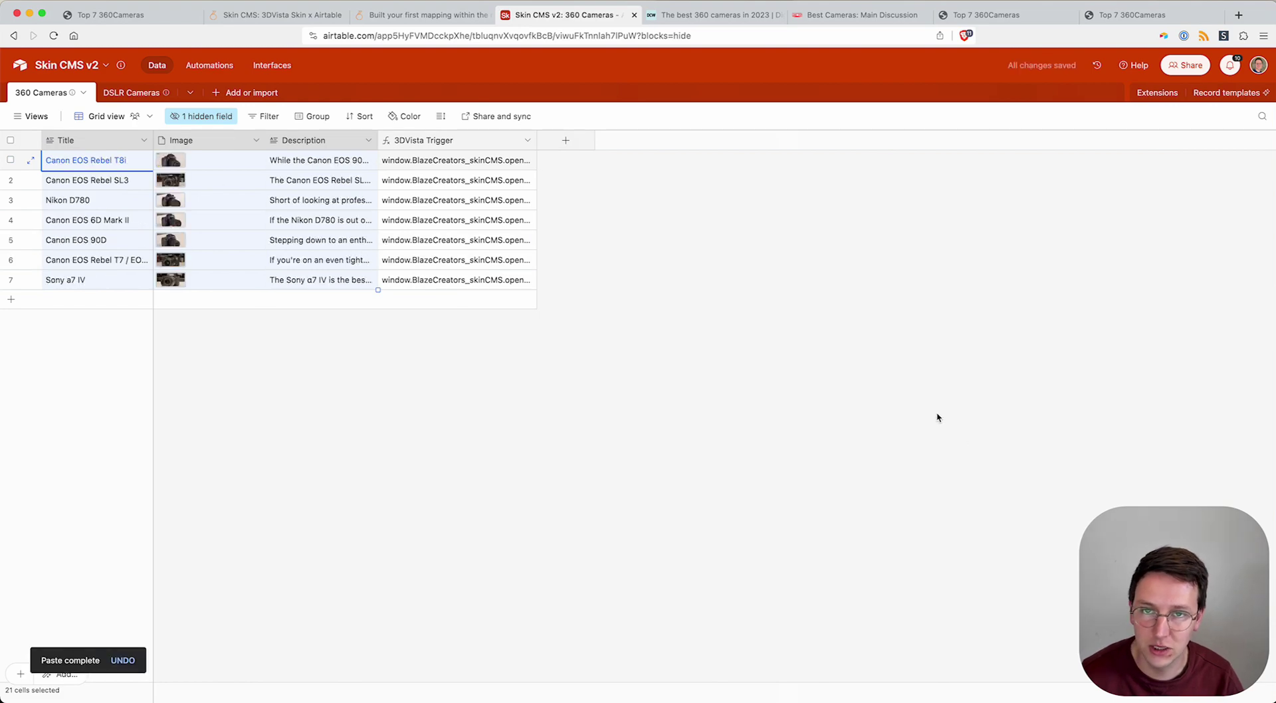
Reload the tour preview to pull in the DSLR camera data
{"action": "left_click", "coordinate": [1130, 15]}
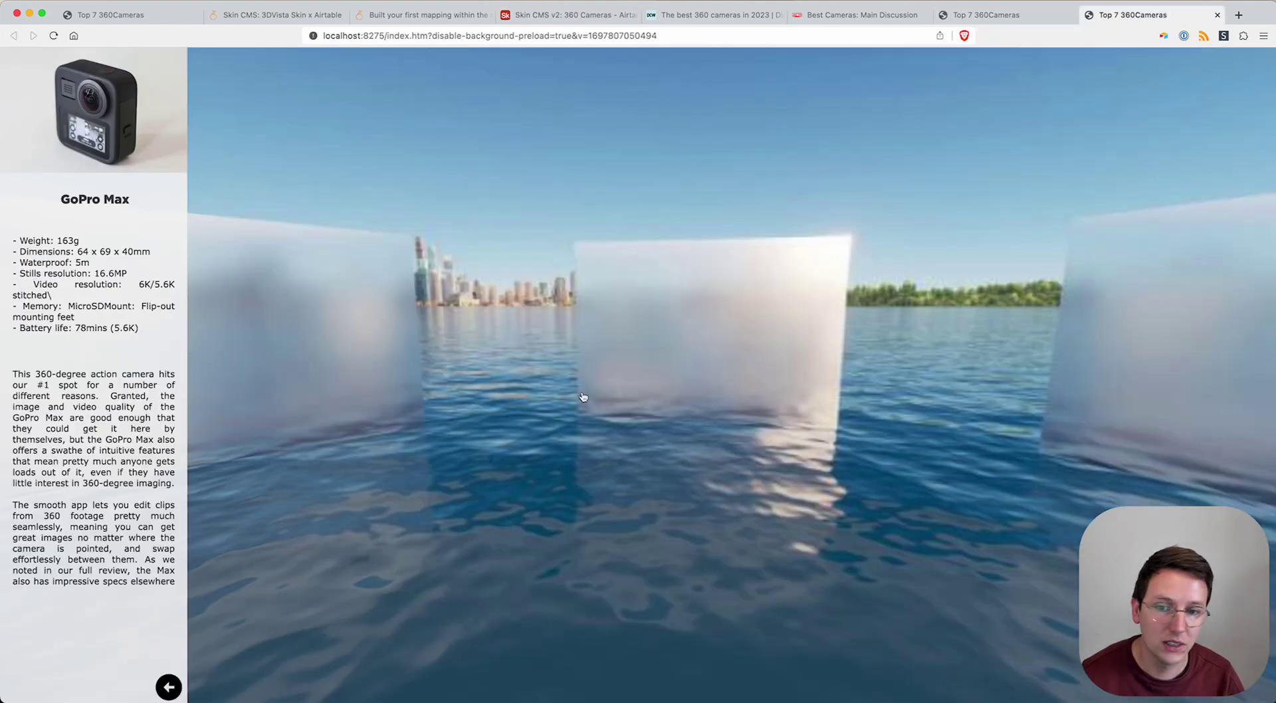
{"action": "left_click_drag", "start_coordinate": [499, 443], "coordinate": [715, 433]}
{"action": "key", "text": "super+r"}
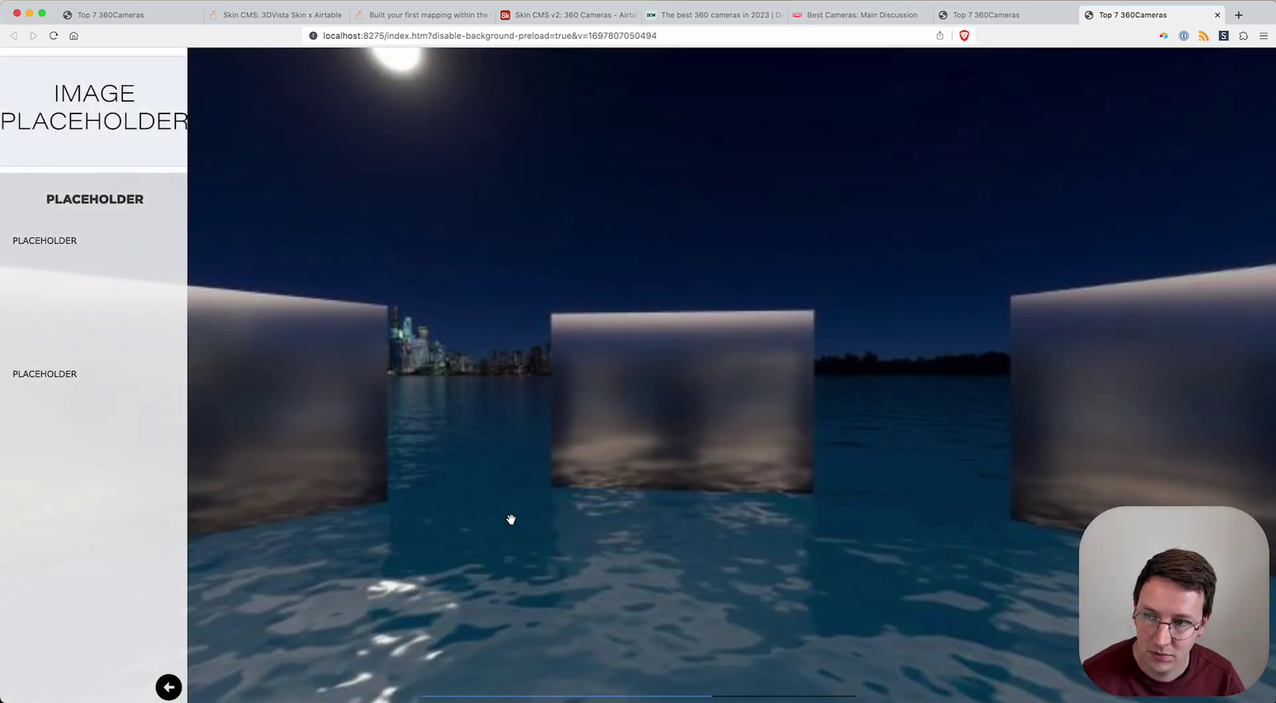
Rotate through the panels to confirm DSLR records like Canon EOS 90D, then return to Airtable
{"action": "left_click_drag", "start_coordinate": [627, 540], "coordinate": [592, 342]}
{"action": "left_click_drag", "start_coordinate": [740, 448], "coordinate": [683, 504]}
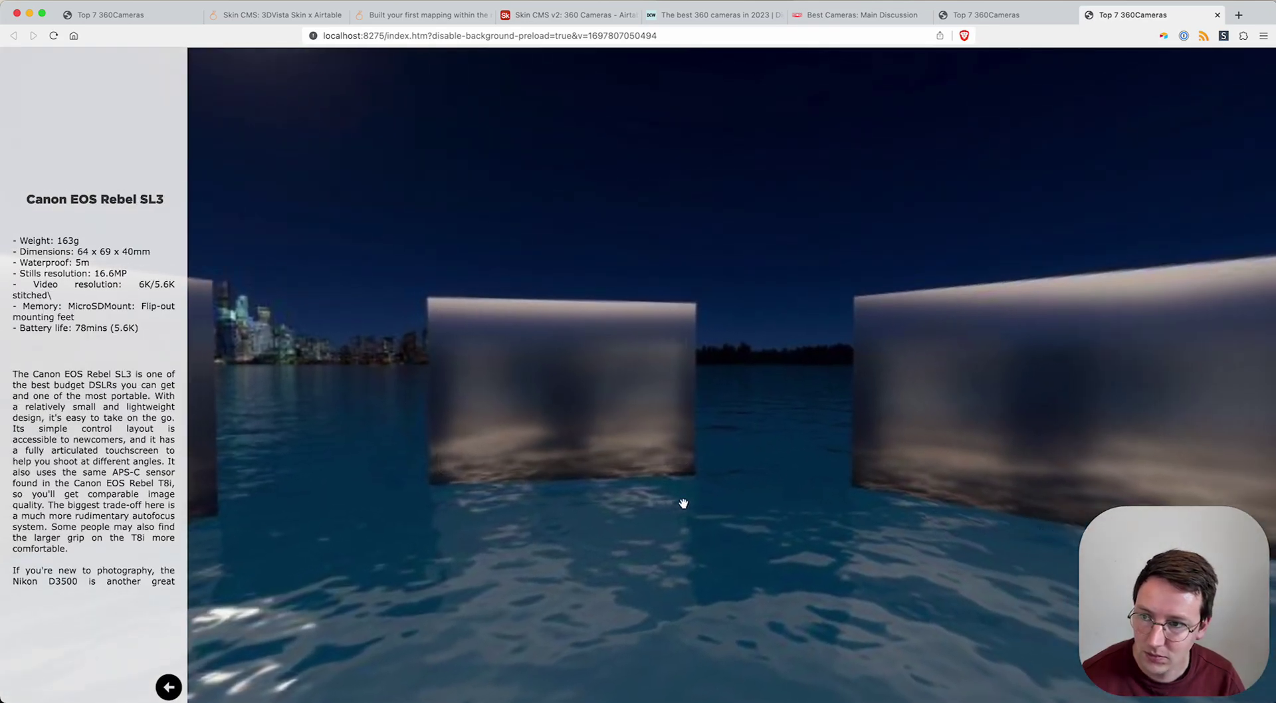
{"action": "left_click_drag", "start_coordinate": [734, 455], "coordinate": [638, 439]}
{"action": "mouse_move", "coordinate": [883, 402]}
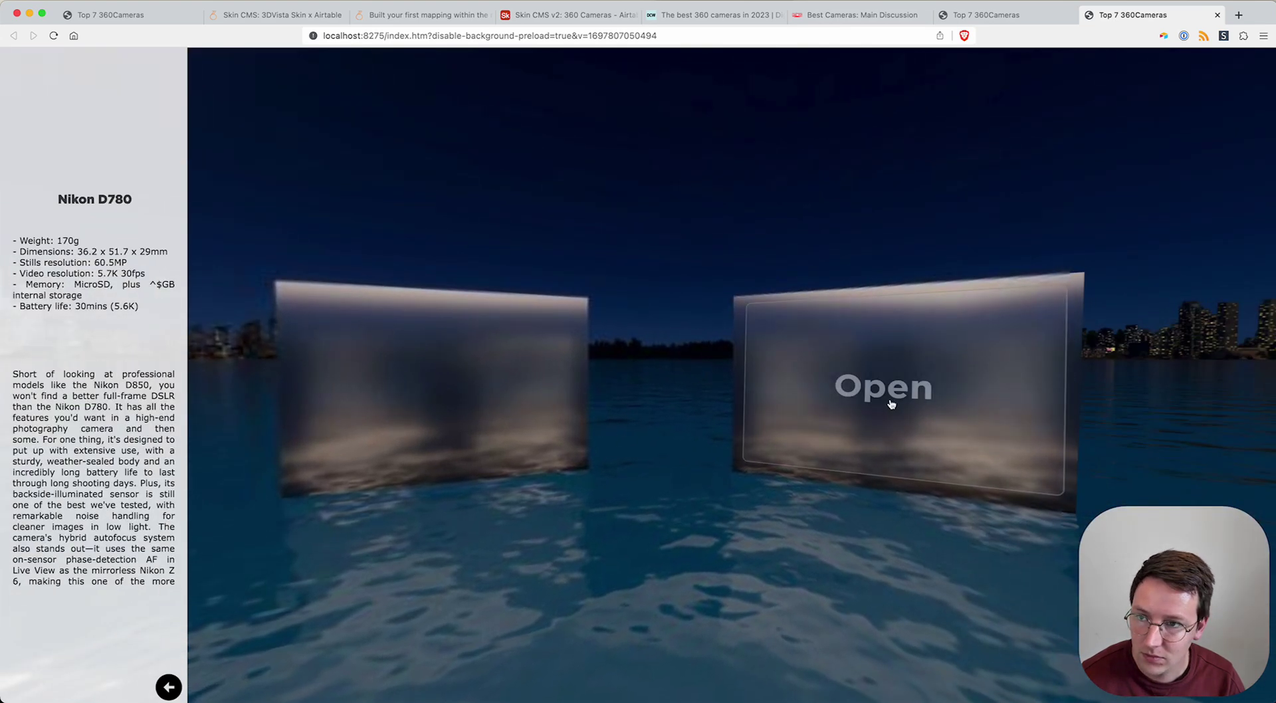
{"action": "left_click_drag", "start_coordinate": [803, 527], "coordinate": [879, 454]}
{"action": "left_click_drag", "start_coordinate": [954, 365], "coordinate": [735, 319]}
{"action": "mouse_move", "coordinate": [735, 319]}
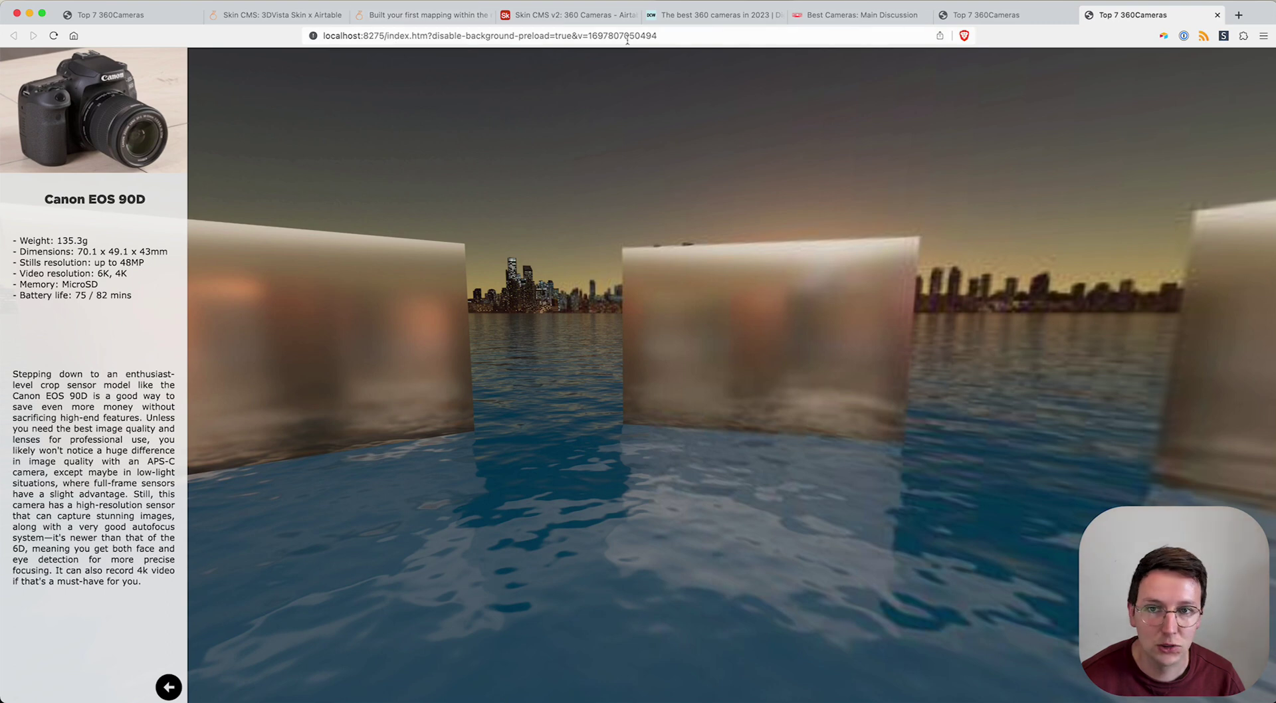
{"action": "left_click", "coordinate": [565, 14]}
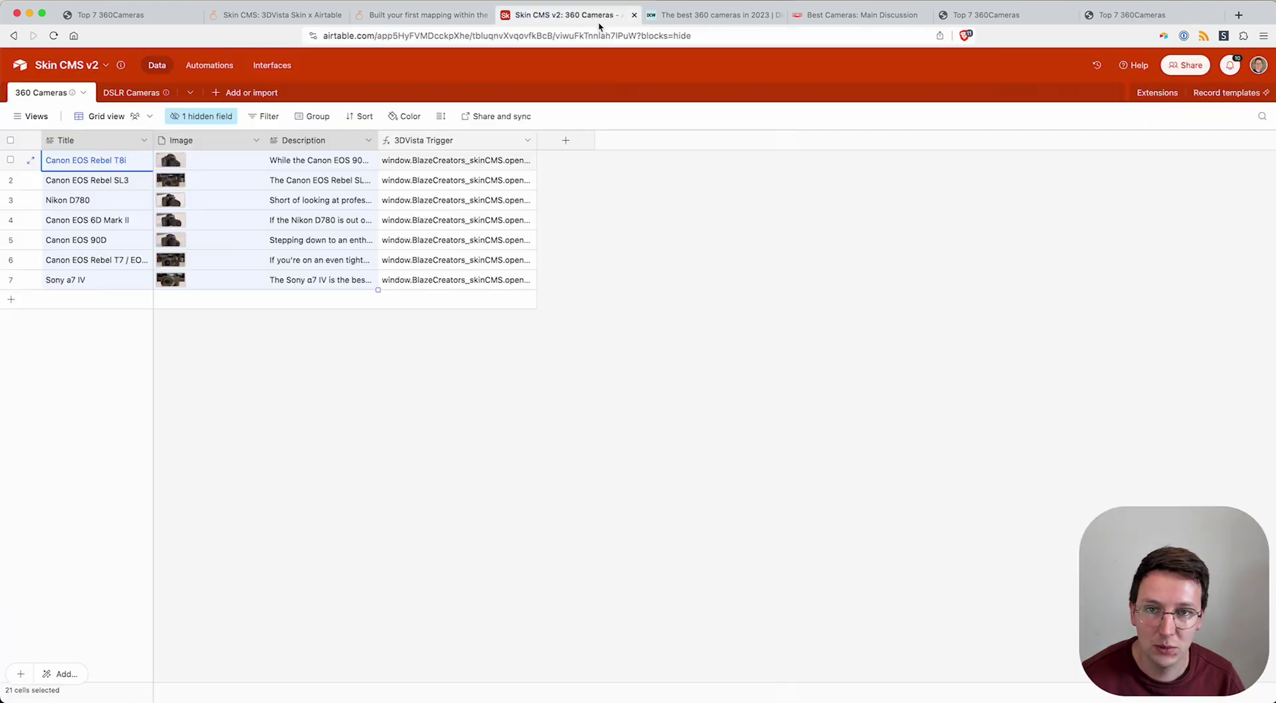
Unhide the Specifications field in the 360 Cameras table, keeping Image visible
{"action": "left_click", "coordinate": [230, 118]}
{"action": "left_click", "coordinate": [221, 171]}
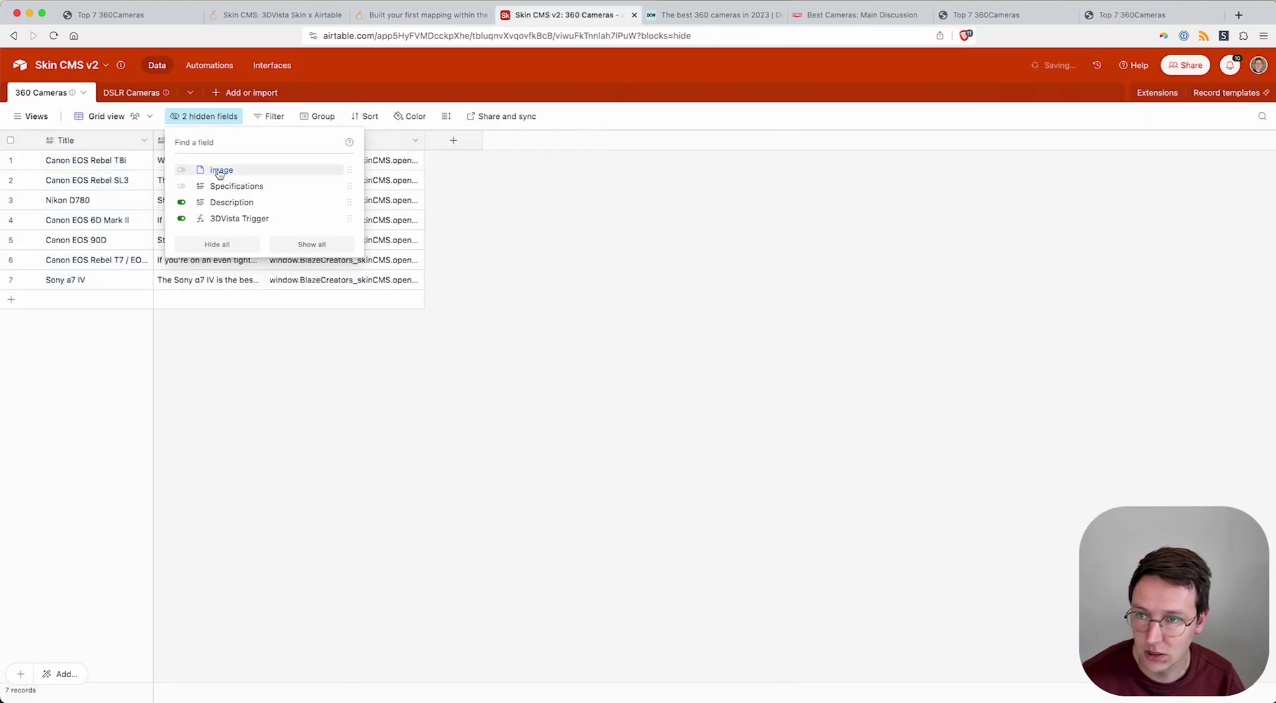
{"action": "left_click", "coordinate": [222, 172]}
{"action": "left_click", "coordinate": [206, 187]}
{"action": "left_click", "coordinate": [396, 404]}
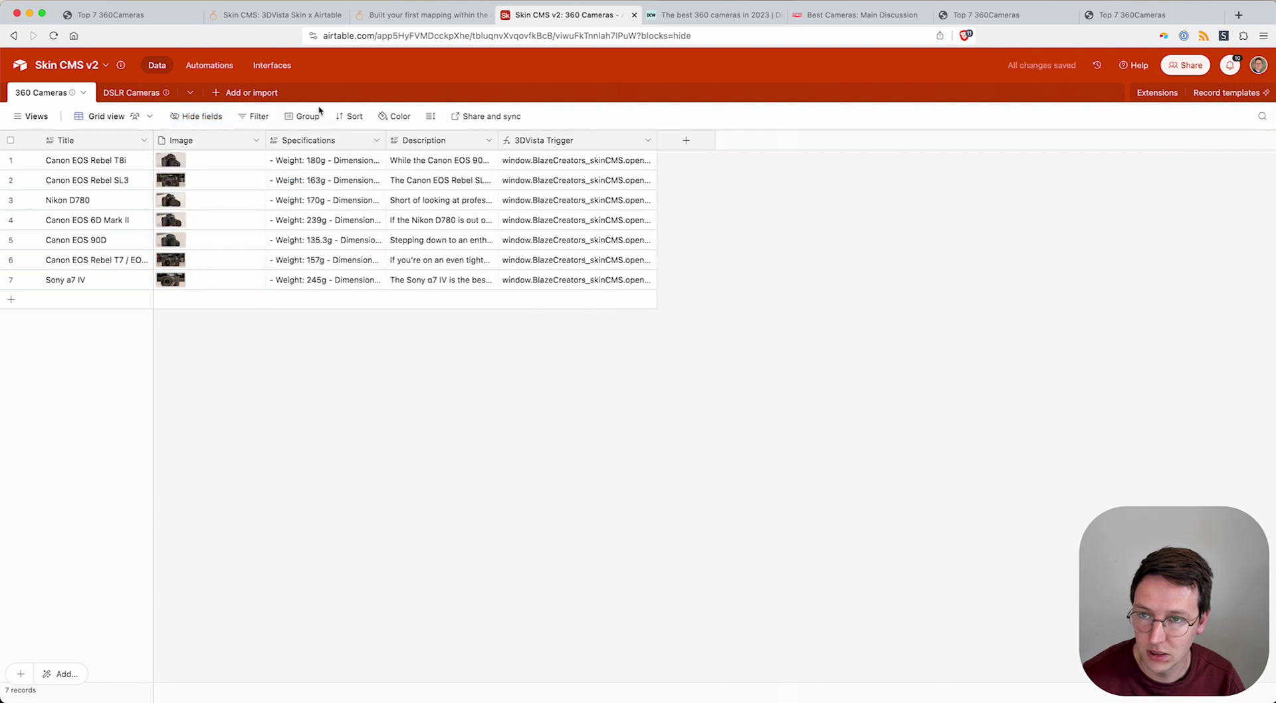
Delete the Specifications field and reload the tour preview
{"action": "left_click", "coordinate": [310, 141]}
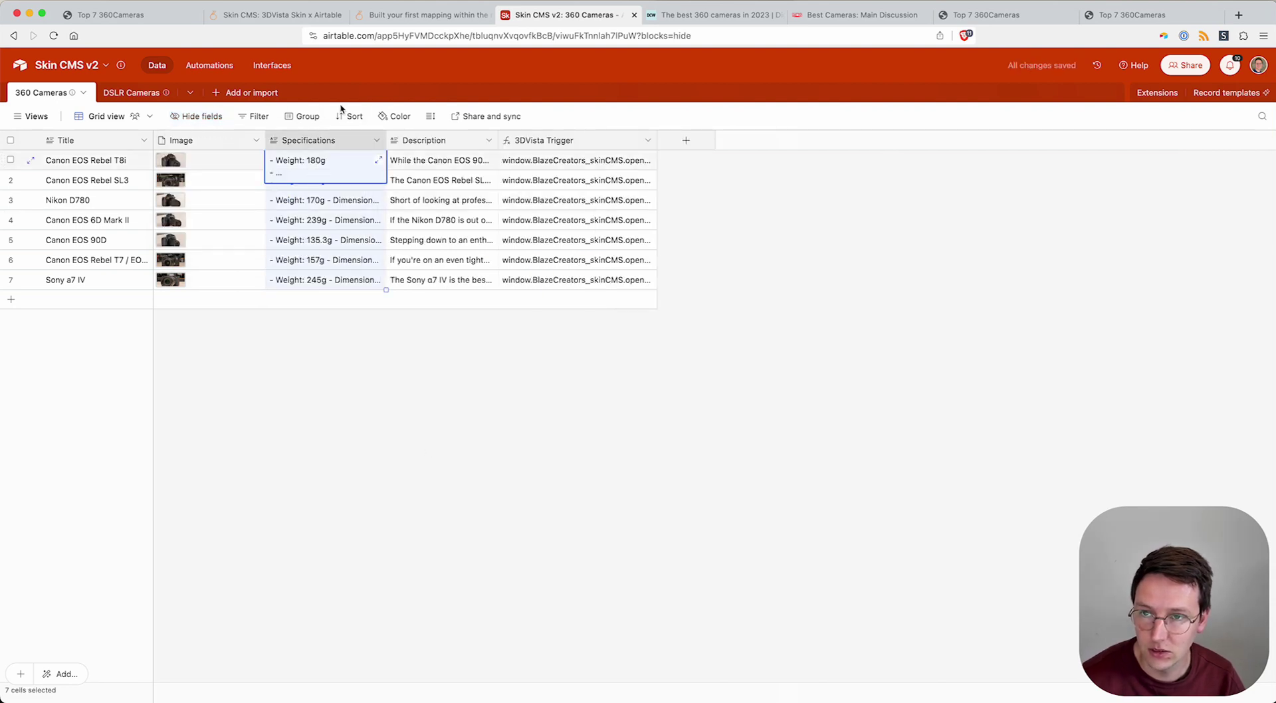
{"action": "right_click", "coordinate": [329, 139]}
{"action": "left_click", "coordinate": [332, 477]}
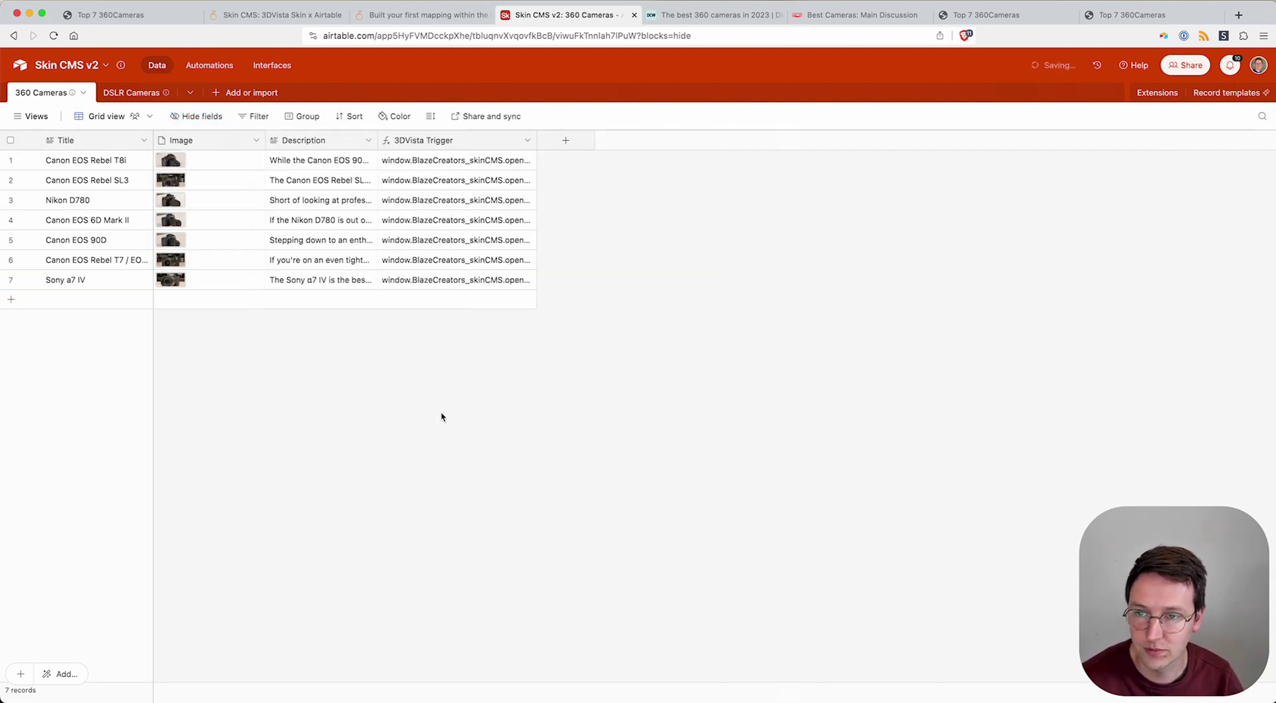
{"action": "left_click", "coordinate": [1159, 17]}
{"action": "key", "text": "super+r"}
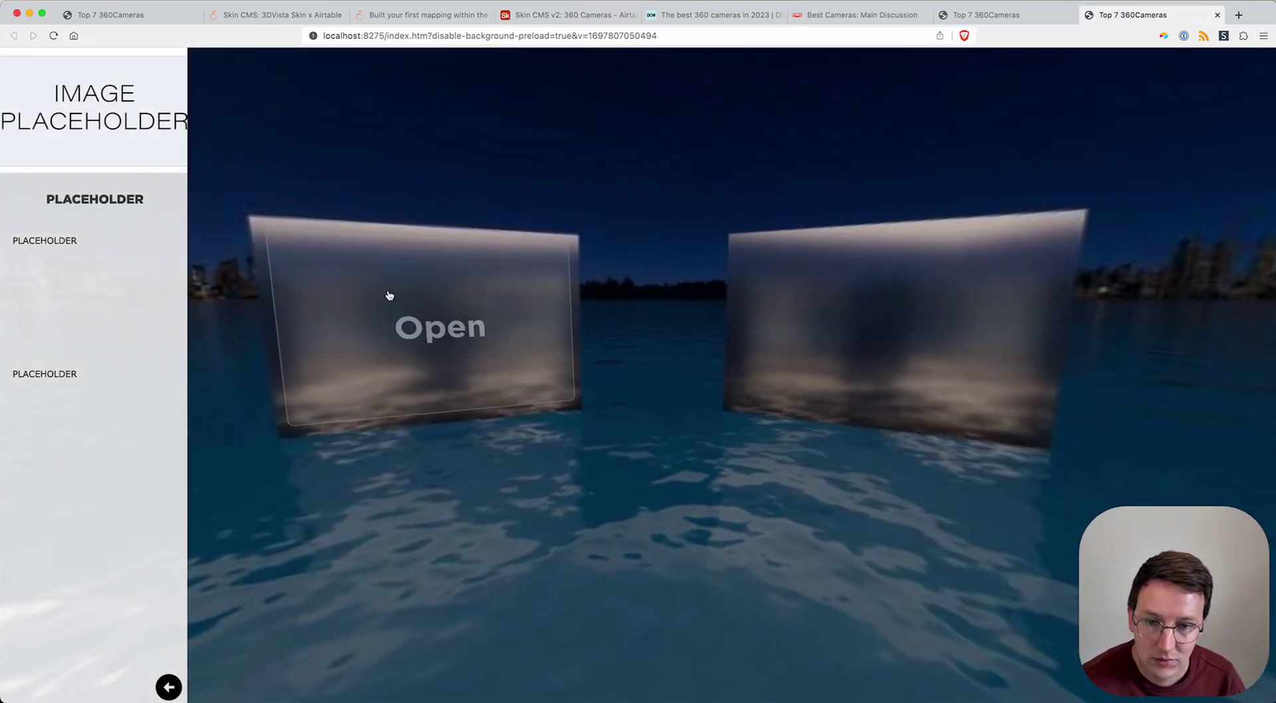
Hide the Specifications text element on the info slide
{"action": "left_click", "coordinate": [390, 293]}
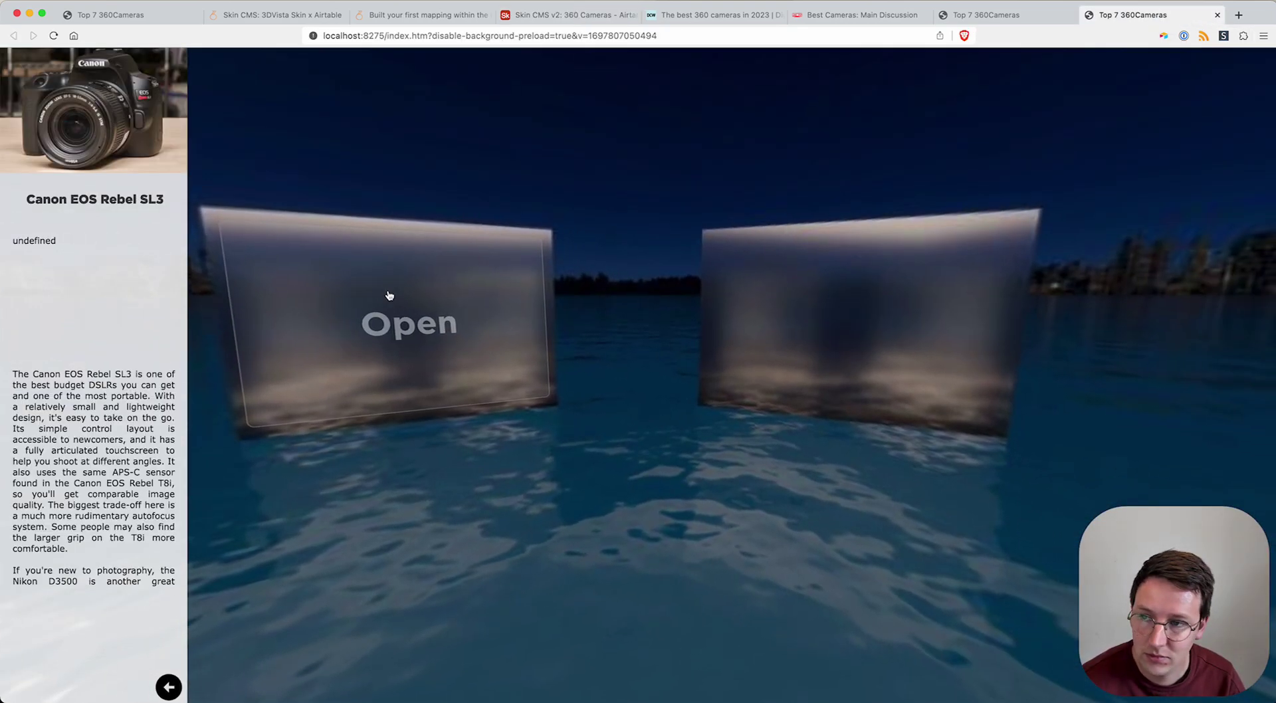
{"action": "left_click", "coordinate": [820, 344]}
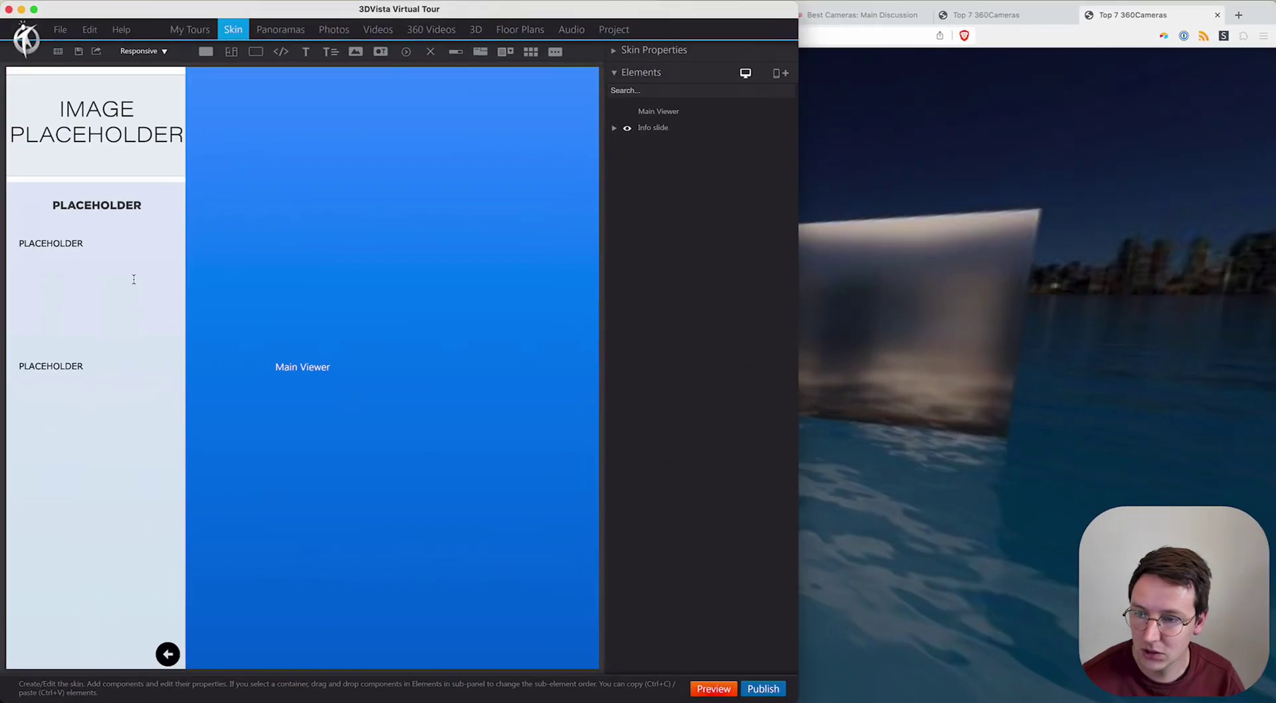
{"action": "left_click", "coordinate": [113, 371]}
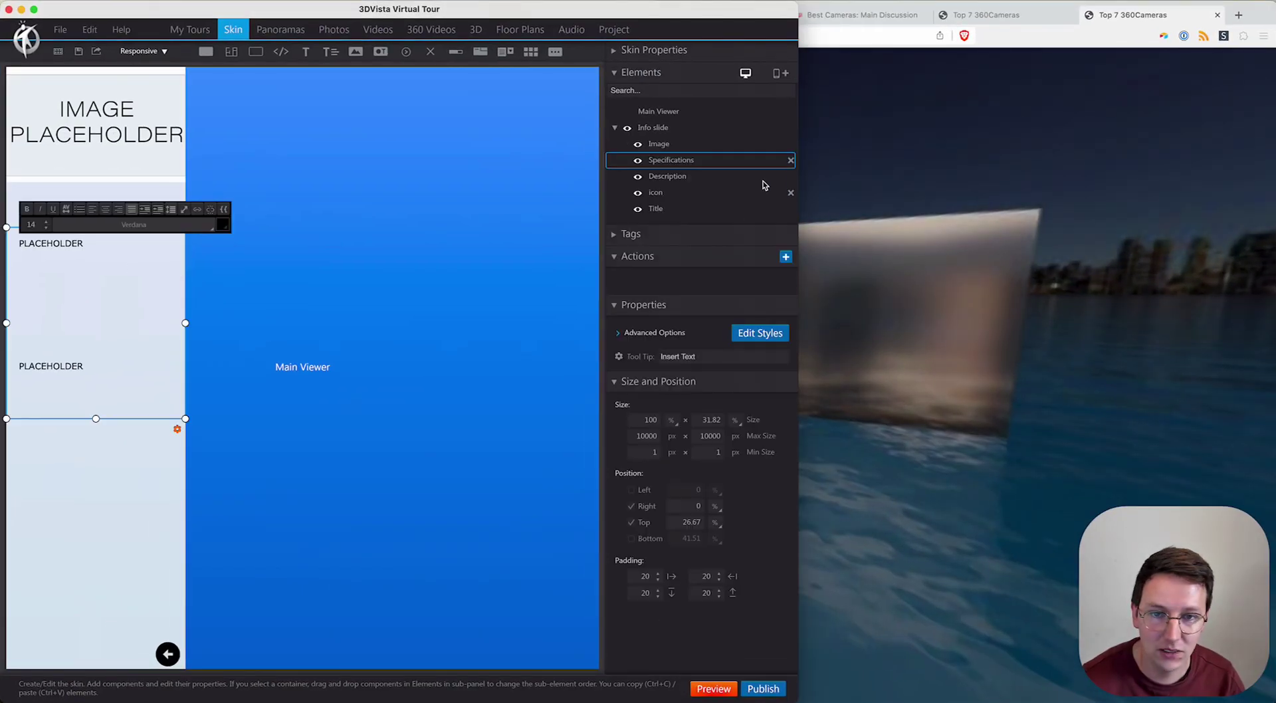
{"action": "left_click", "coordinate": [635, 163]}
Move the Description text up under the title and relaunch the preview
{"action": "left_click", "coordinate": [130, 469]}
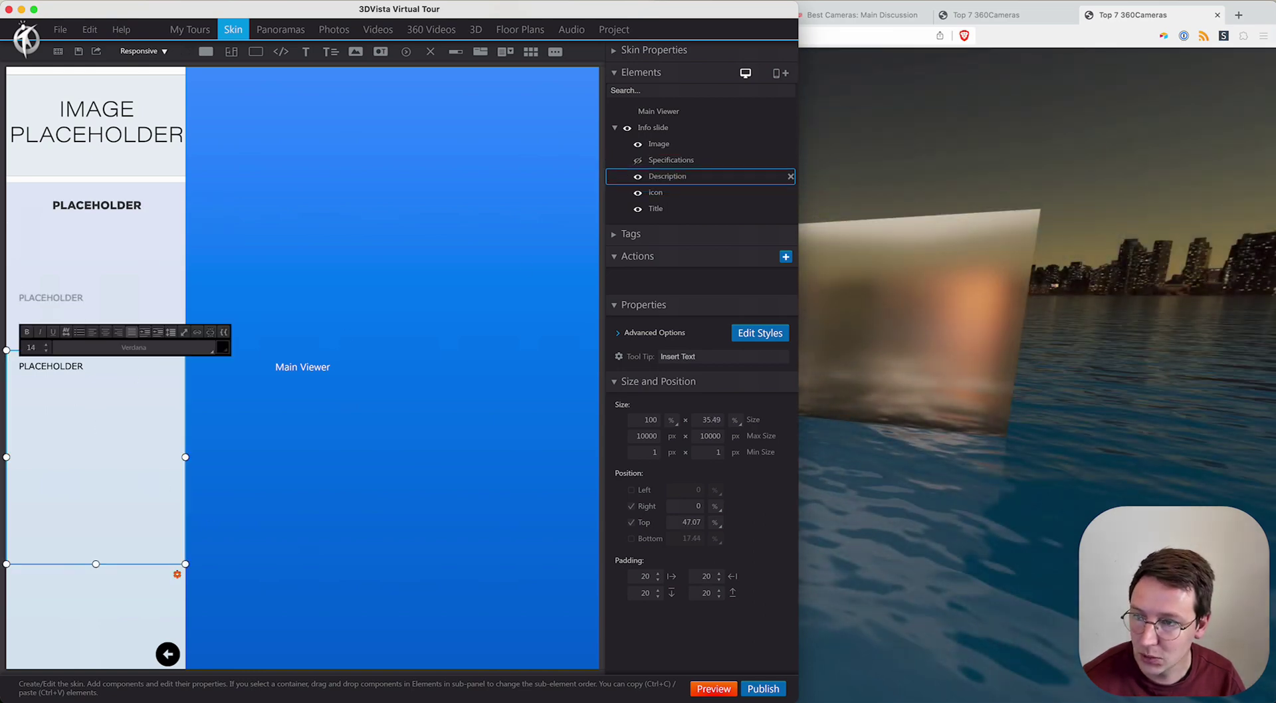
{"action": "left_click_drag", "start_coordinate": [5, 249], "coordinate": [6, 252]}
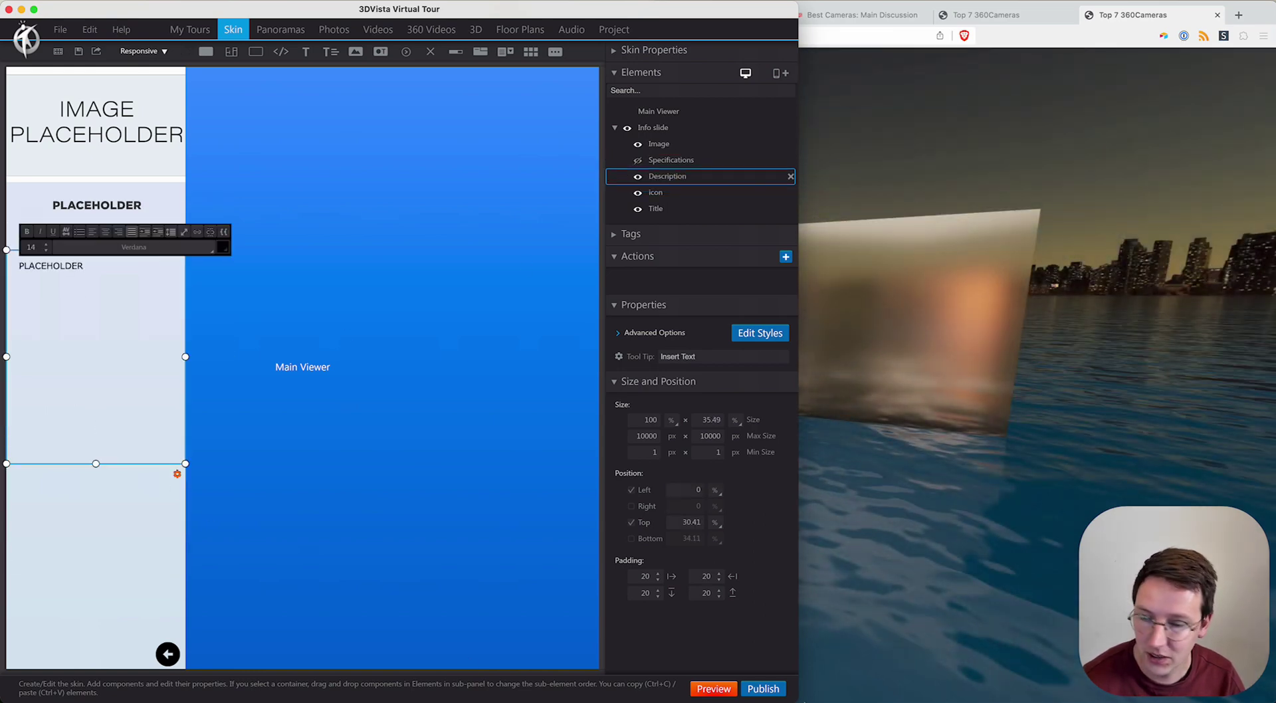
{"action": "left_click", "coordinate": [710, 690]}
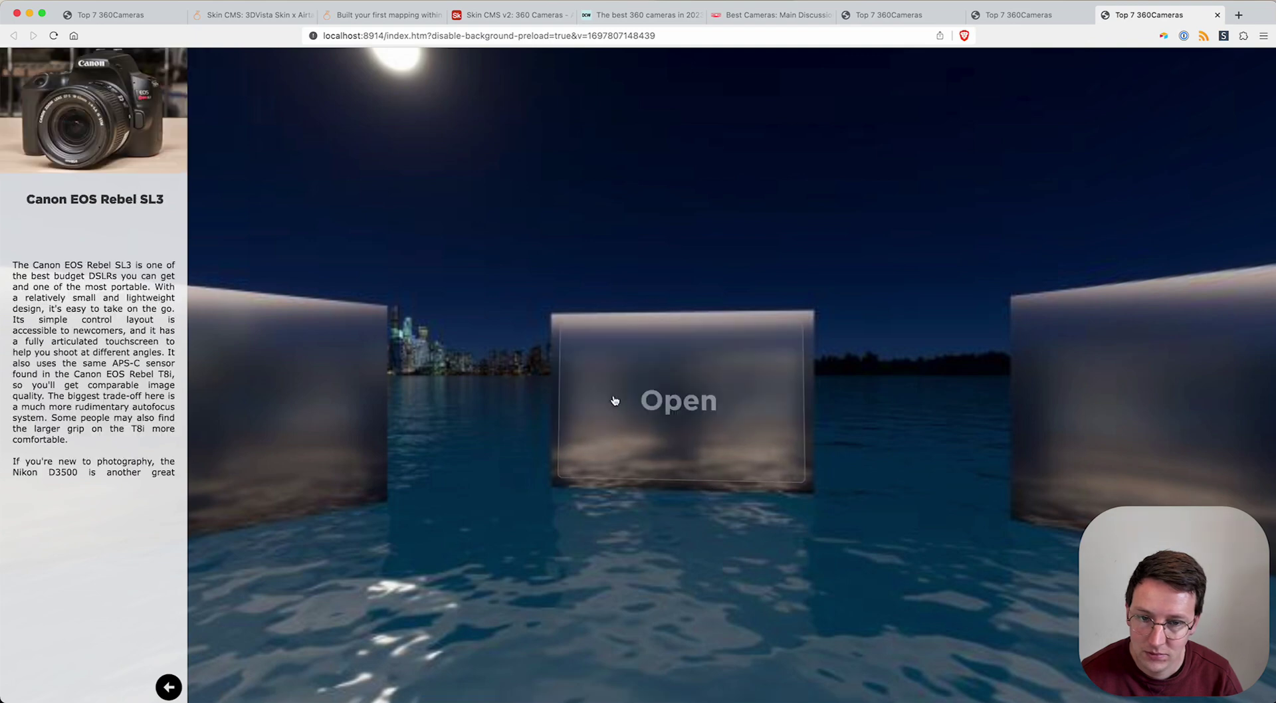
Set the Info slide to stay hidden at tour start and relaunch the preview
{"action": "left_click_drag", "start_coordinate": [841, 406], "coordinate": [616, 339]}
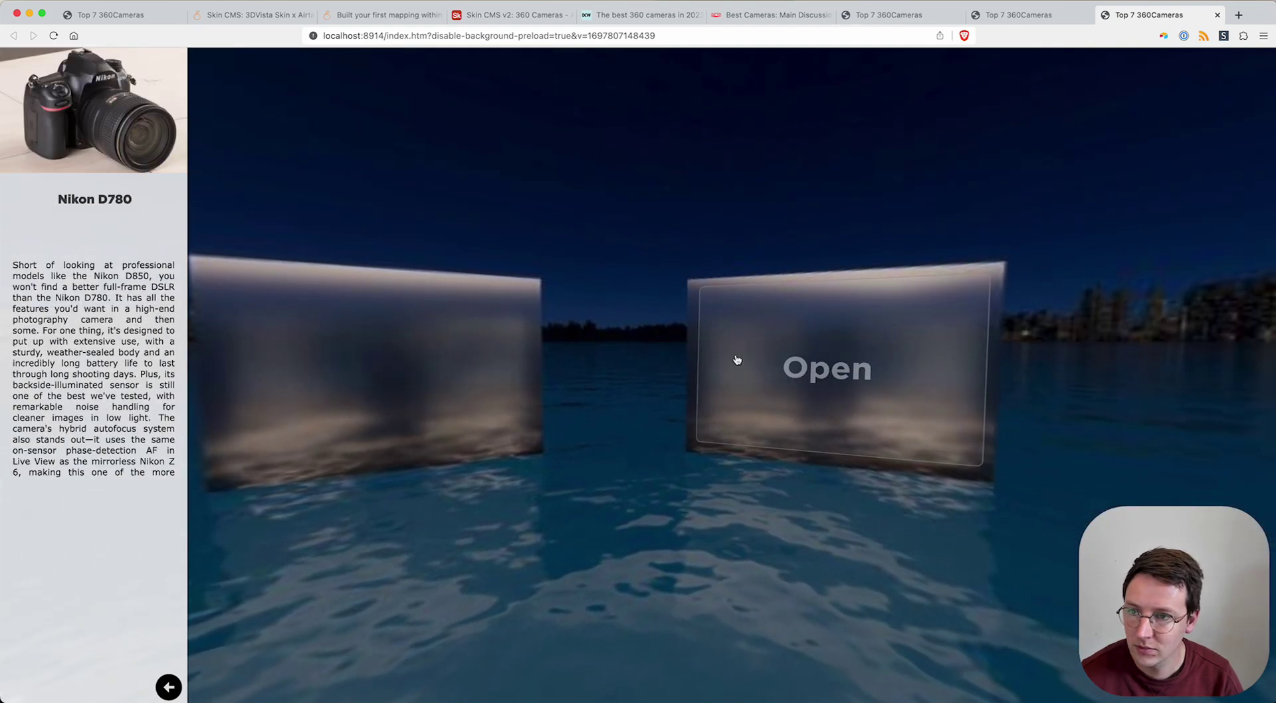
{"action": "key", "text": "super+Tab"}
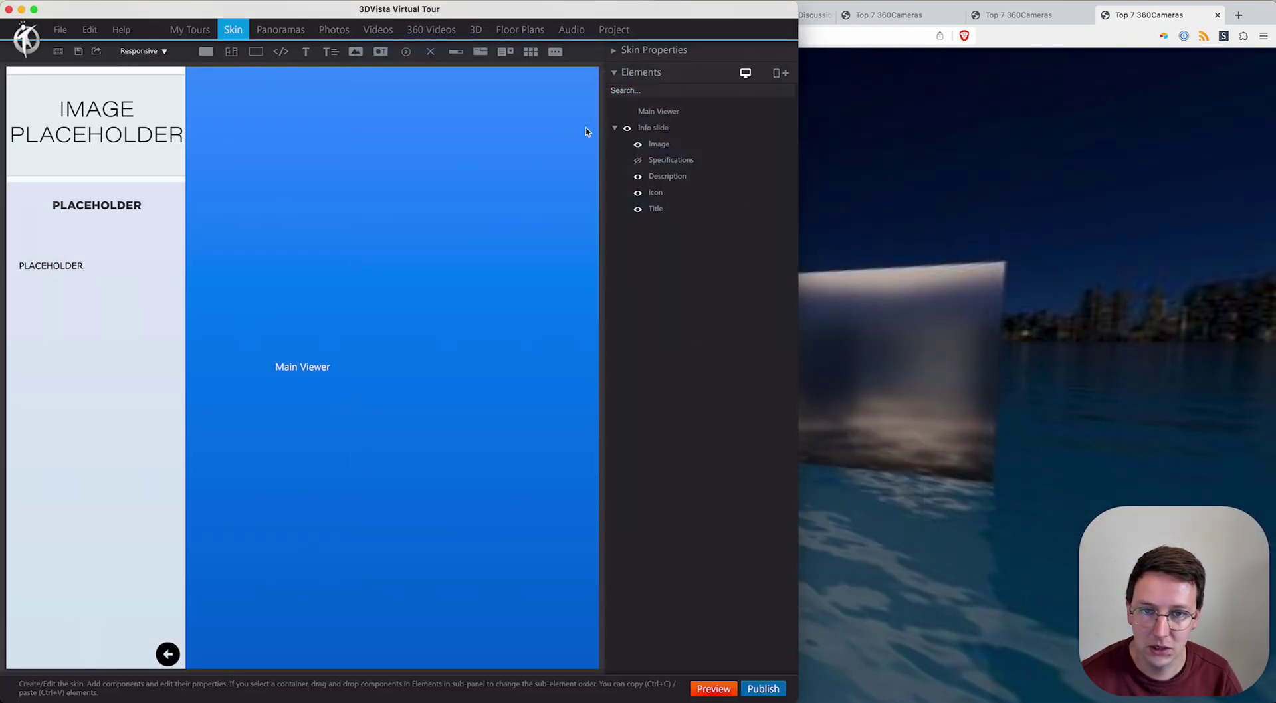
{"action": "left_click", "coordinate": [627, 128]}
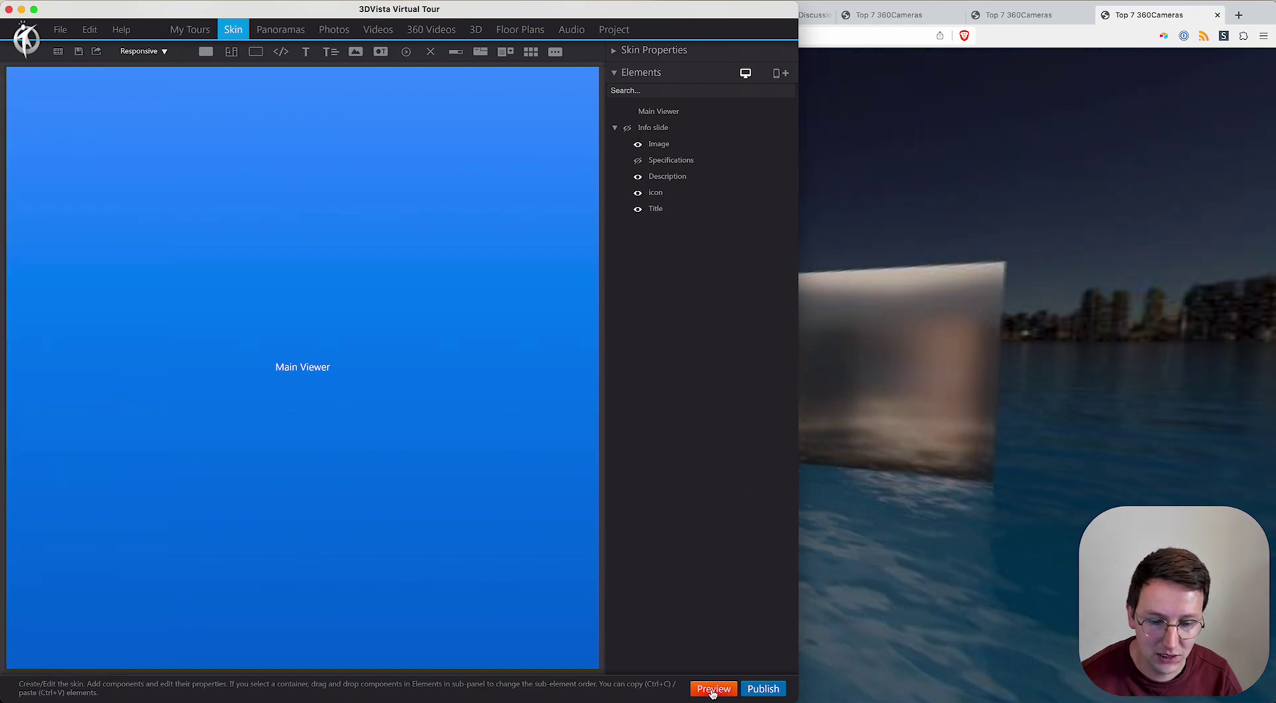
{"action": "left_click", "coordinate": [731, 688]}
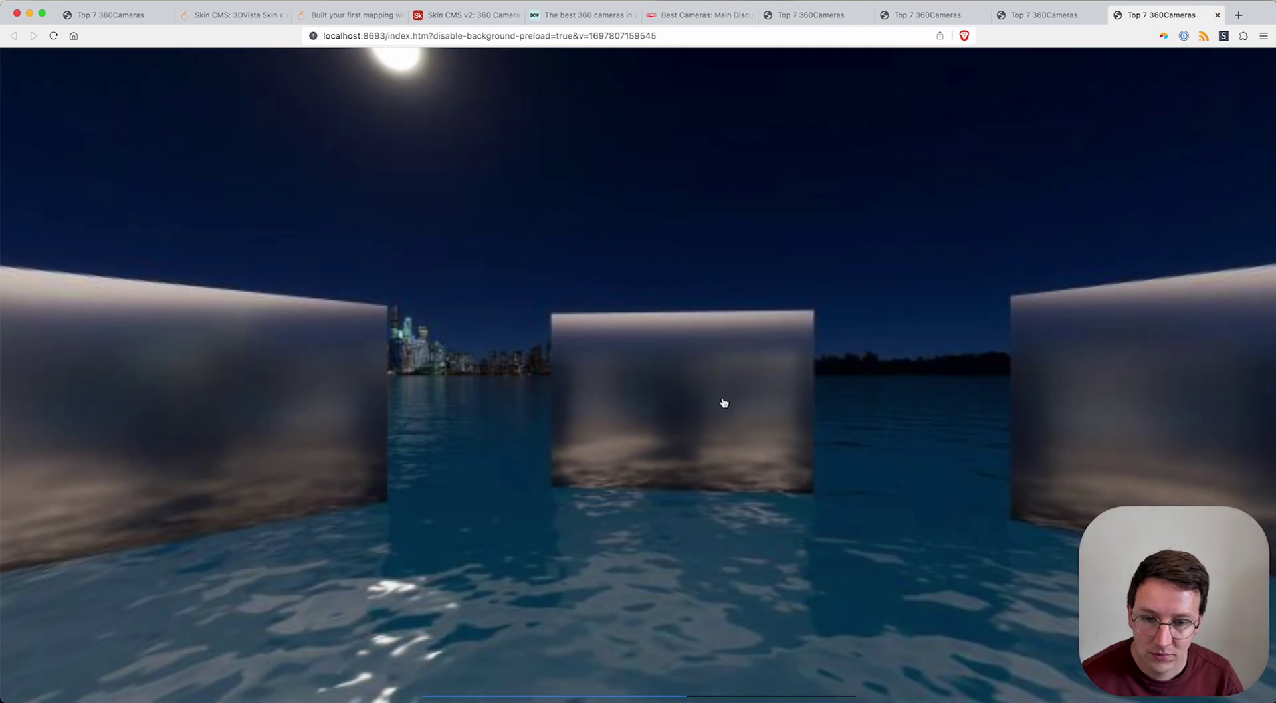
Open the Canon EOS Rebel SL3, Rebel T8i, Sony a7 IV and Rebel T7 slides from the panels
{"action": "left_click_drag", "start_coordinate": [723, 400], "coordinate": [720, 352]}
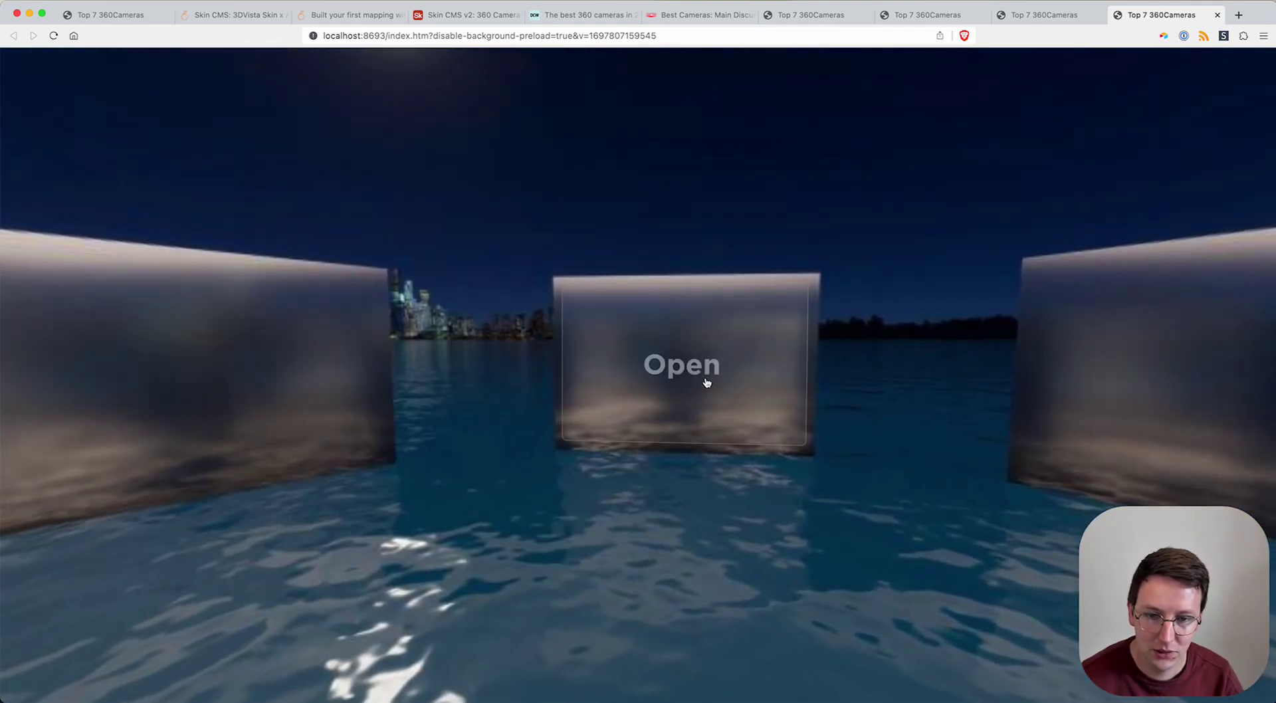
{"action": "left_click", "coordinate": [705, 381]}
{"action": "left_click_drag", "start_coordinate": [706, 382], "coordinate": [824, 396]}
{"action": "left_click", "coordinate": [709, 371]}
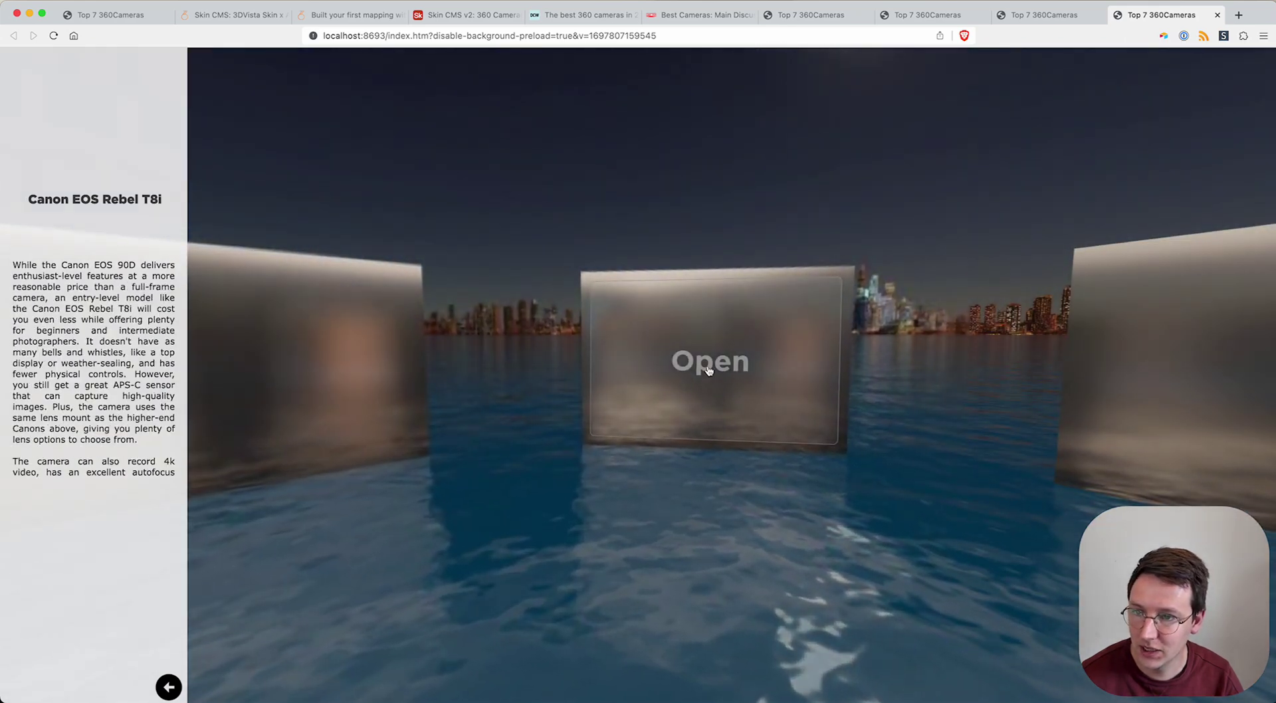
{"action": "mouse_move", "coordinate": [501, 384]}
{"action": "left_mouse_down"}
{"action": "mouse_move", "coordinate": [785, 398]}
{"action": "mouse_move", "coordinate": [495, 392]}
{"action": "left_mouse_up"}
{"action": "left_click", "coordinate": [598, 392]}
{"action": "left_click", "coordinate": [495, 392]}
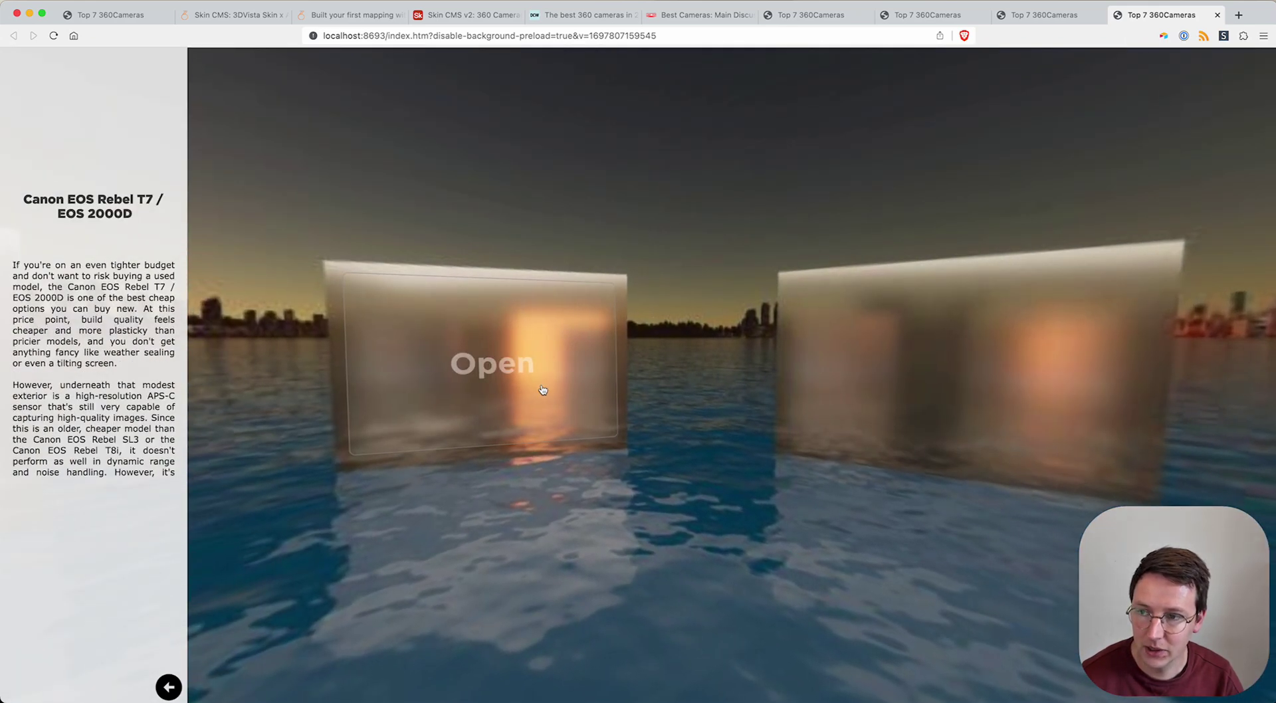
Undo the Skin CMS v2 edits to restore the Insta360 X3 through QooCam records and images
{"action": "left_click", "coordinate": [566, 16]}
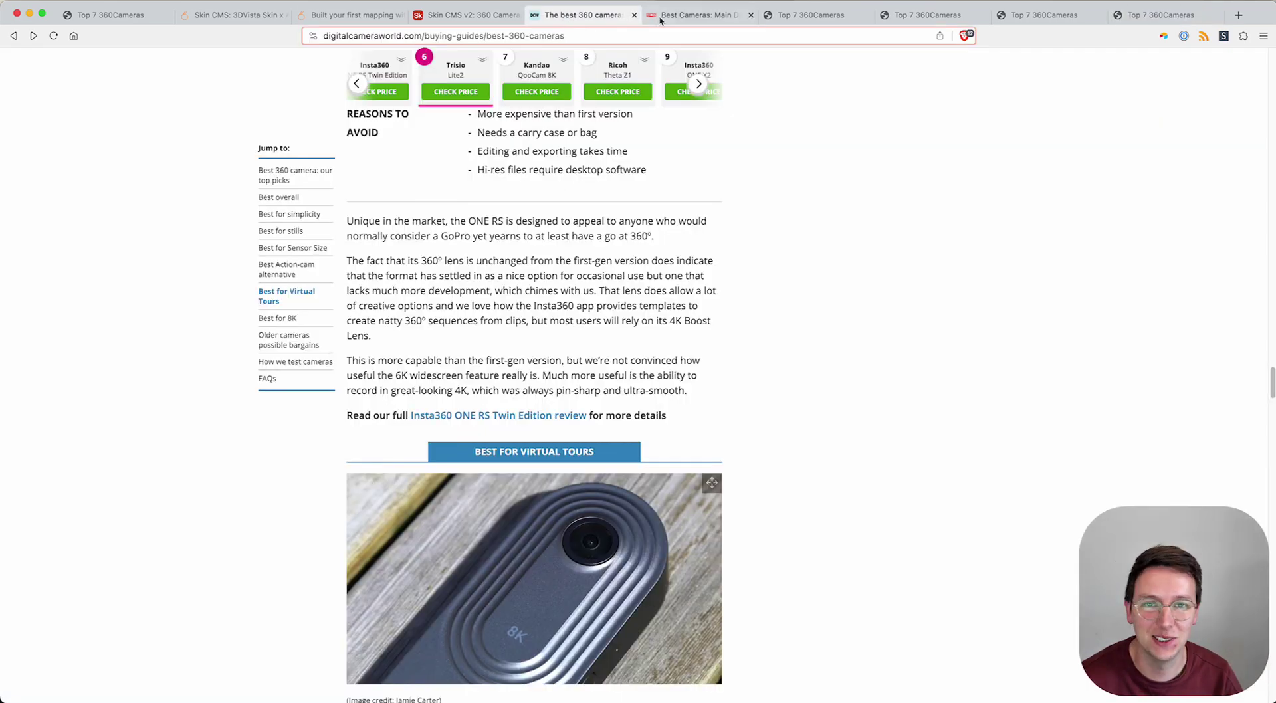
{"action": "left_click", "coordinate": [480, 12]}
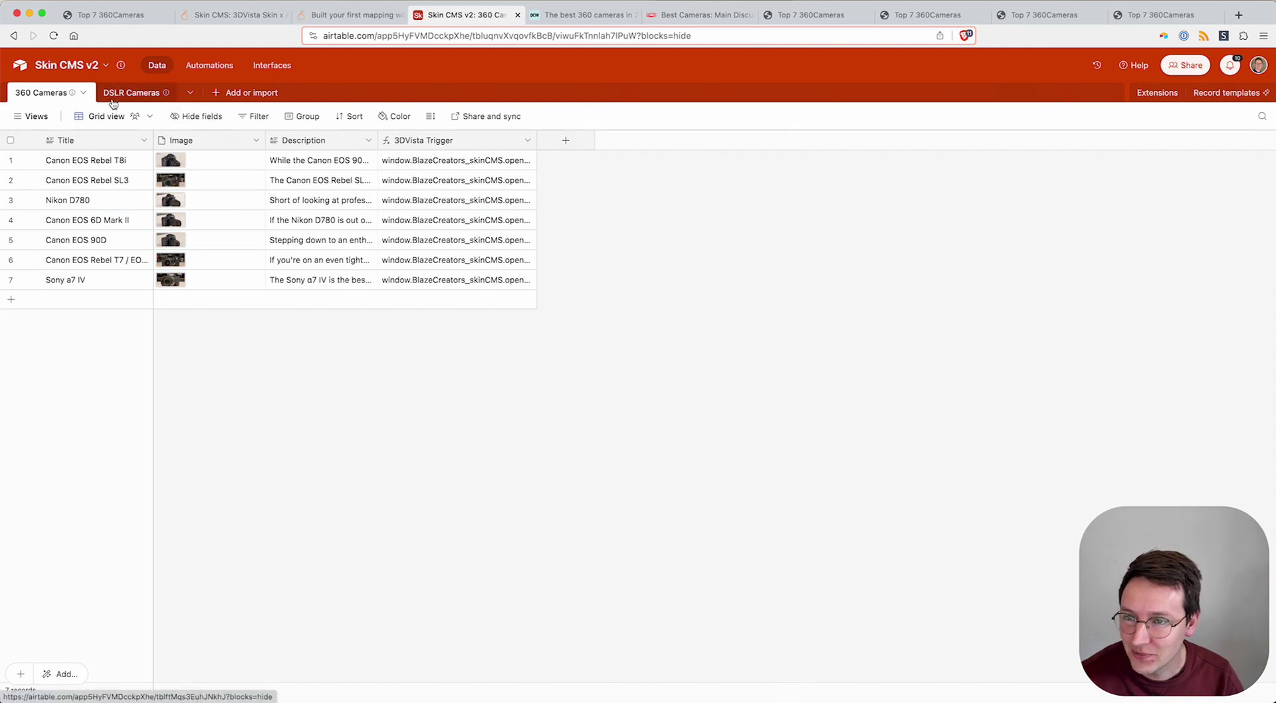
{"action": "key", "text": "super+z"}
{"action": "key", "text": "super+shift+z"}
{"action": "key", "text": "super+shift+z"}
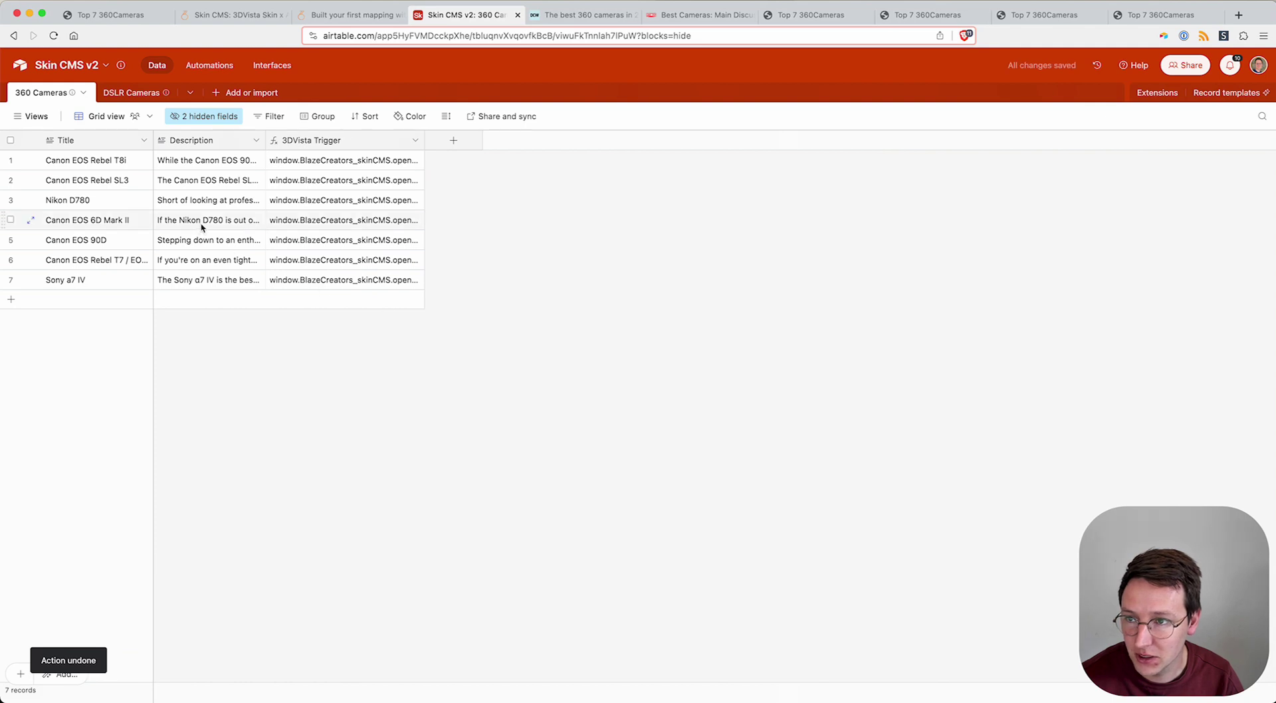
{"action": "key", "text": "super+z"}
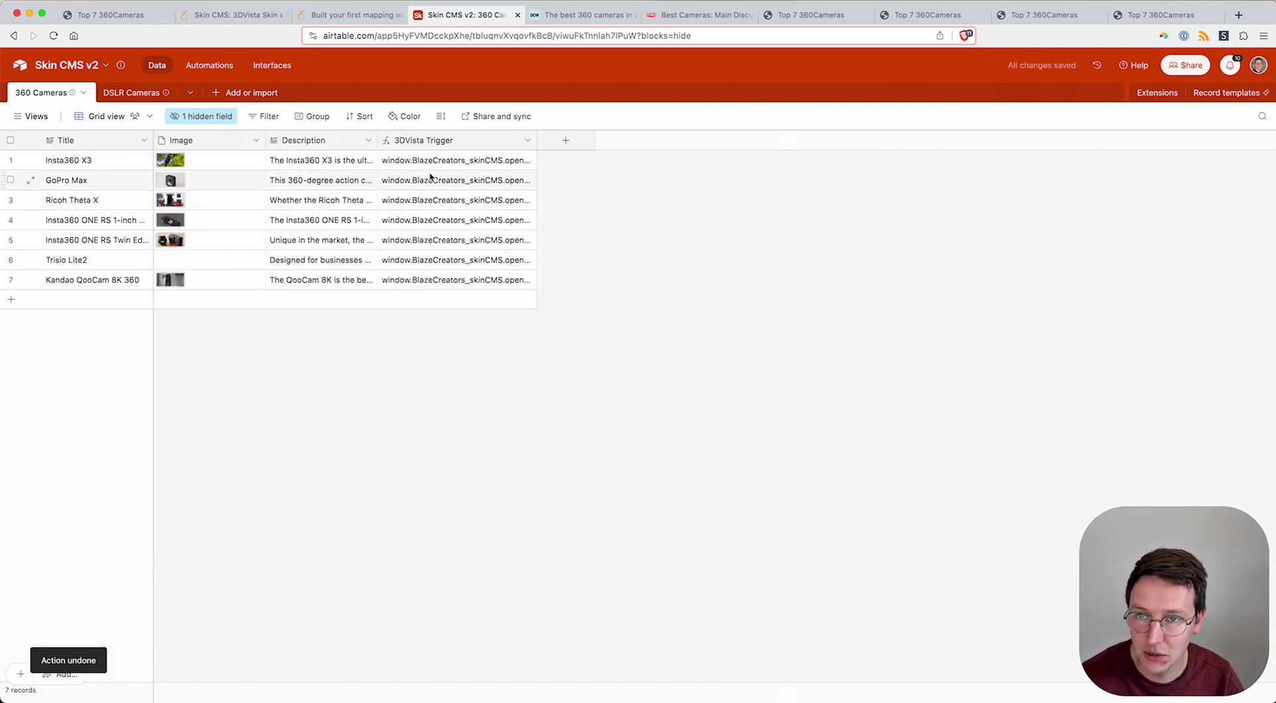
Reload the preview and open the GoPro Max, Insta360 X3 and Kandao QooCam 8K 360 slides
{"action": "left_click", "coordinate": [1151, 20]}
{"action": "key", "text": "super+r"}
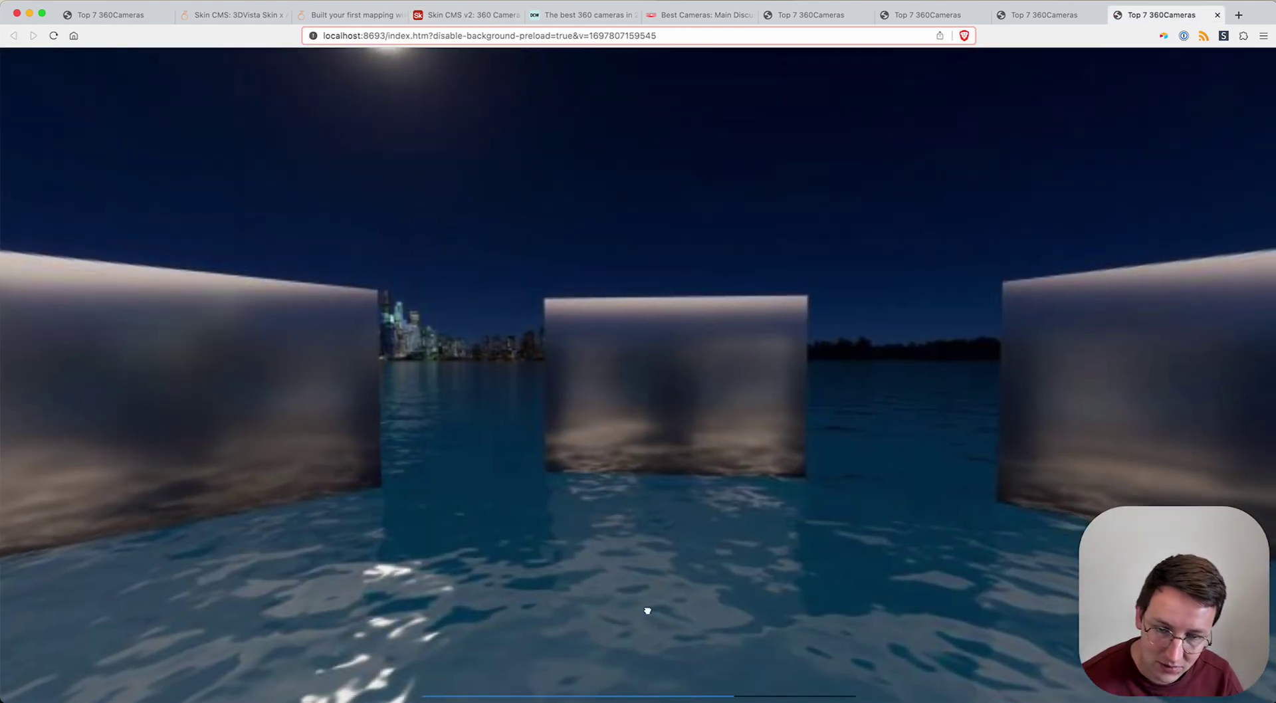
{"action": "left_click_drag", "start_coordinate": [649, 609], "coordinate": [558, 541]}
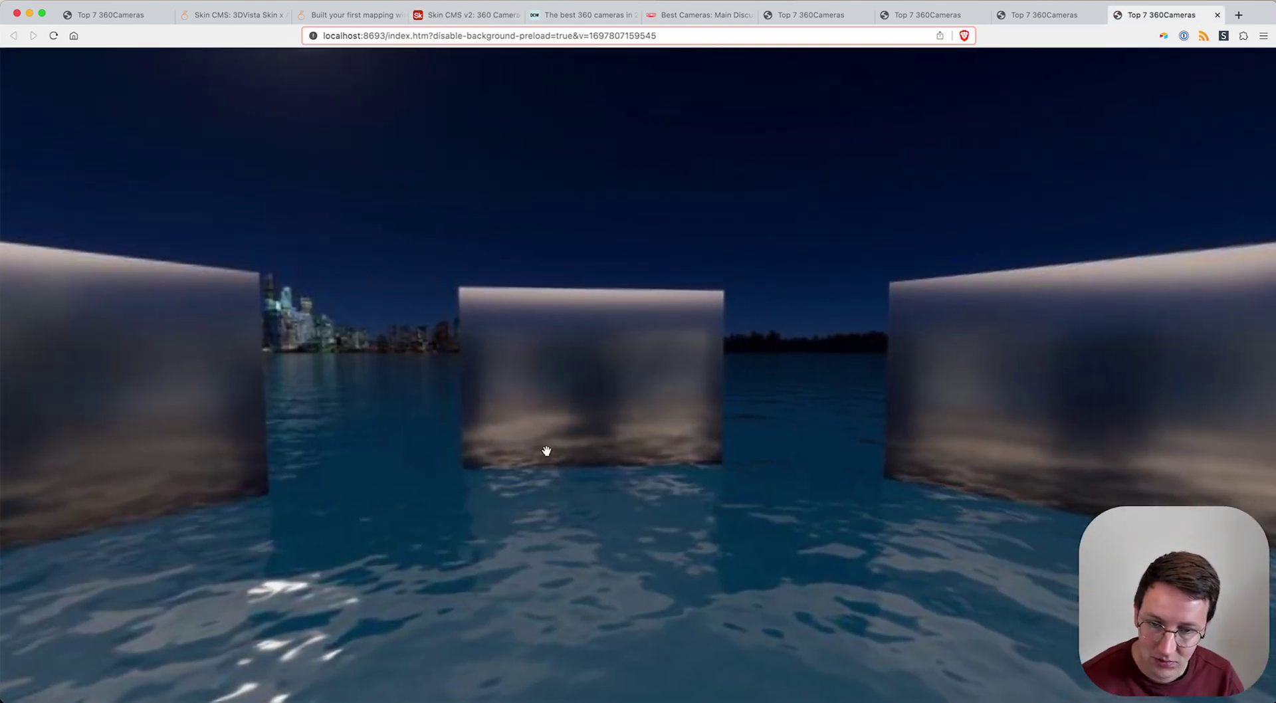
{"action": "left_click", "coordinate": [550, 358]}
{"action": "left_click_drag", "start_coordinate": [372, 421], "coordinate": [402, 316]}
{"action": "left_click", "coordinate": [465, 360]}
{"action": "left_click", "coordinate": [401, 316]}
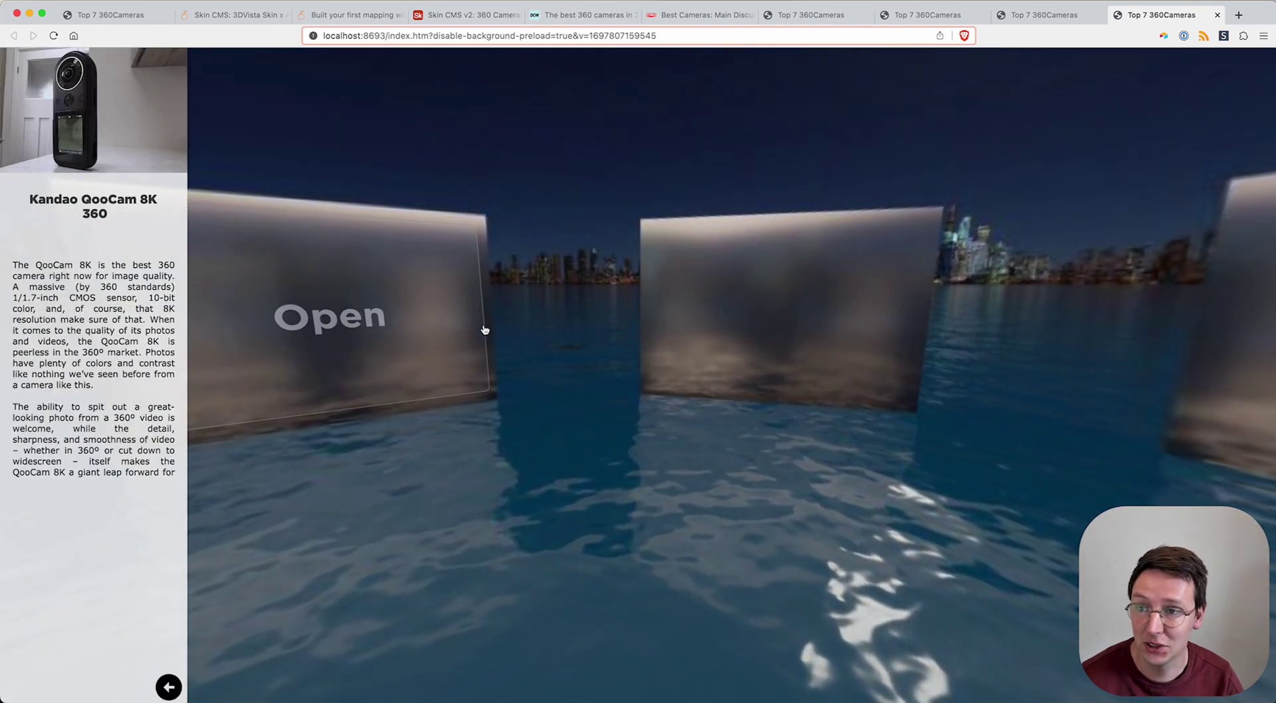
{"action": "left_click_drag", "start_coordinate": [635, 419], "coordinate": [798, 421]}
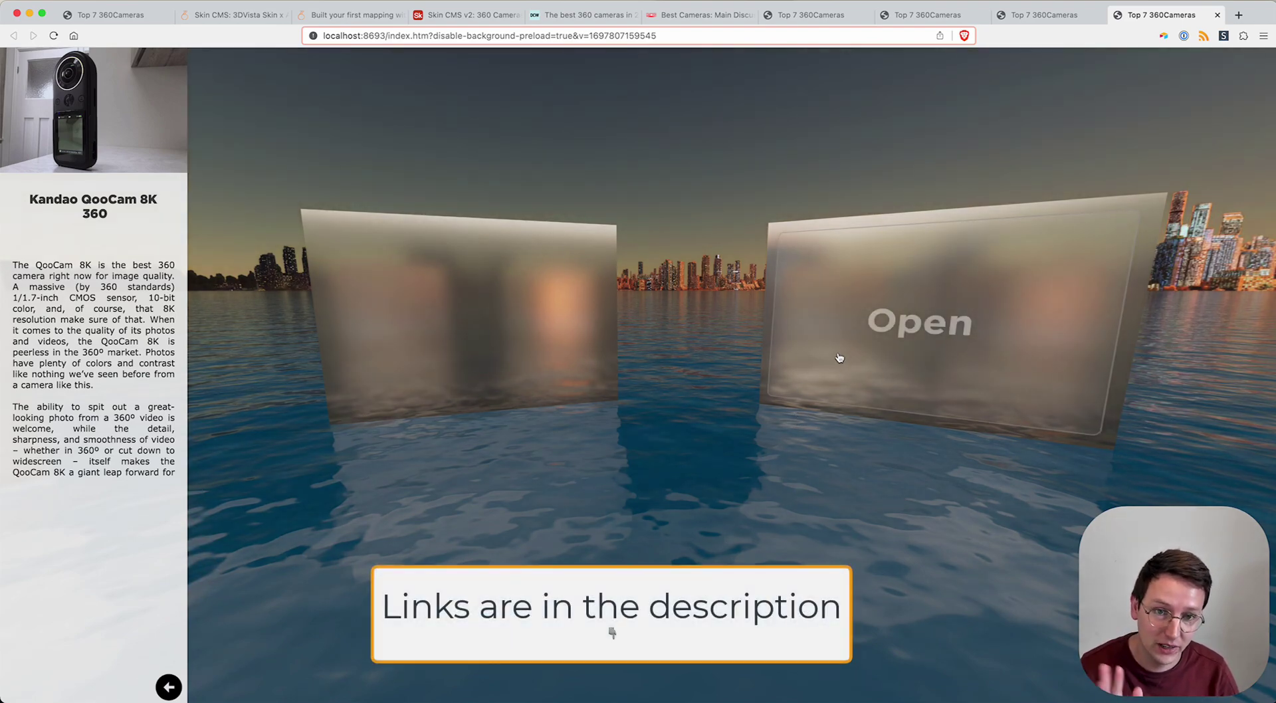
Switch the tour's info slide from the Kandao QooCam 8K 360 to the Insta360 ONE RS 1-inch 360 Edition record
{"action": "left_click_drag", "start_coordinate": [840, 353], "coordinate": [680, 462]}
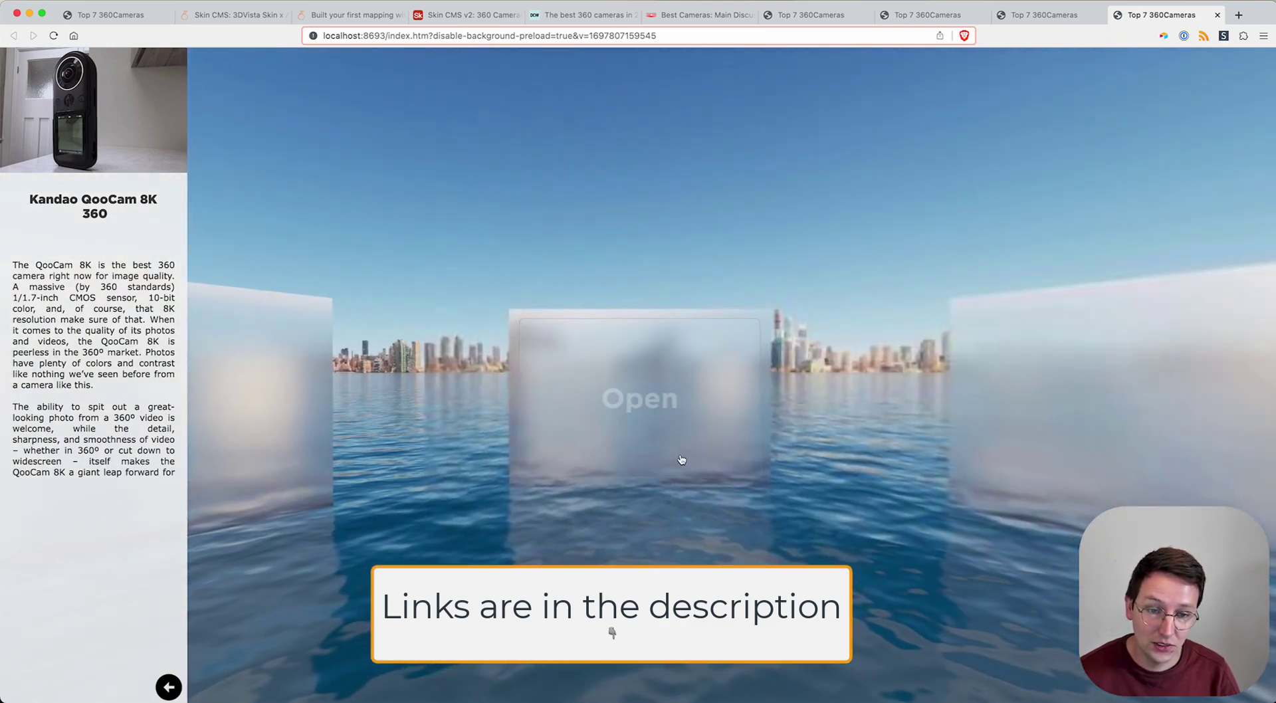
{"action": "left_click", "coordinate": [169, 688]}
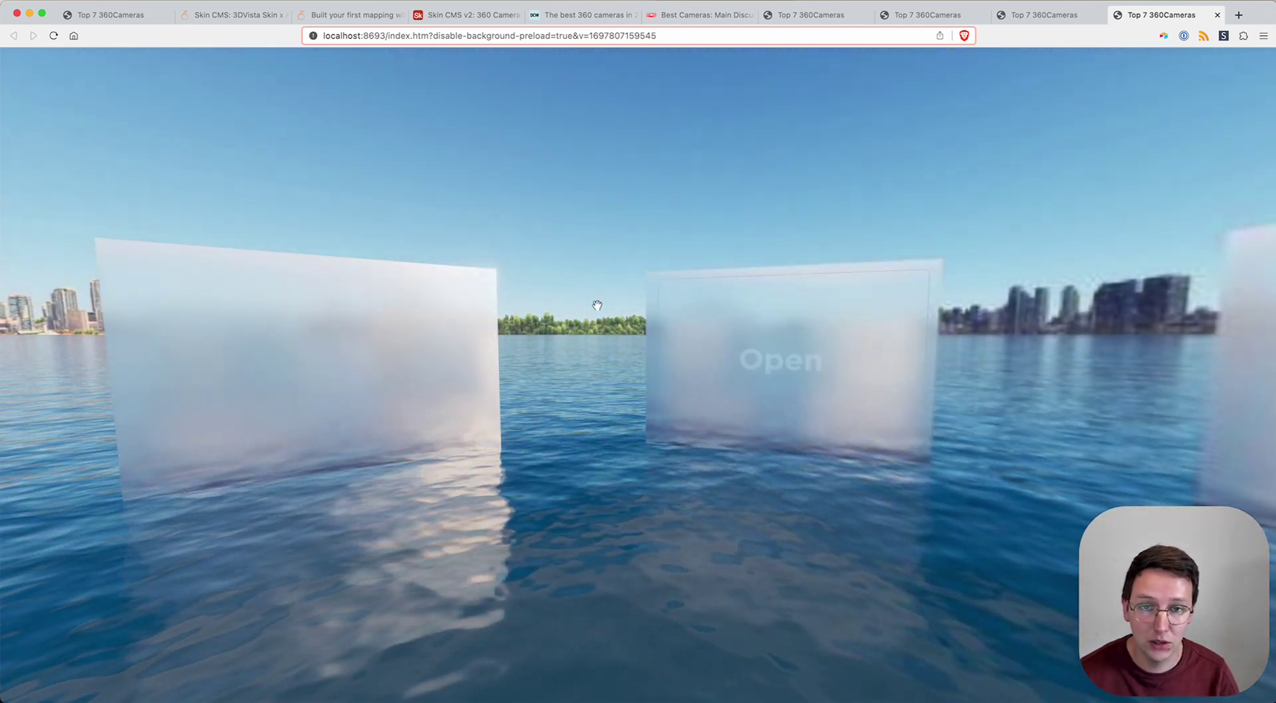
{"action": "left_click", "coordinate": [843, 327]}
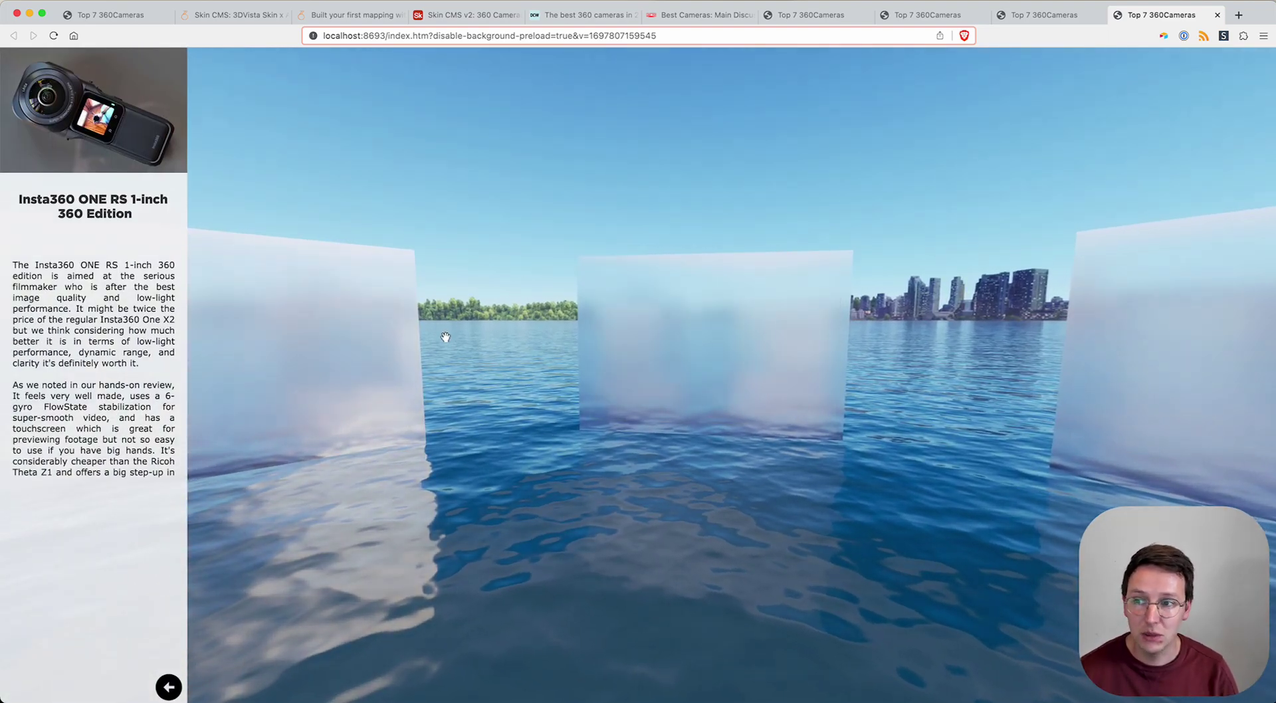
{"action": "left_click_drag", "start_coordinate": [445, 337], "coordinate": [695, 314]}
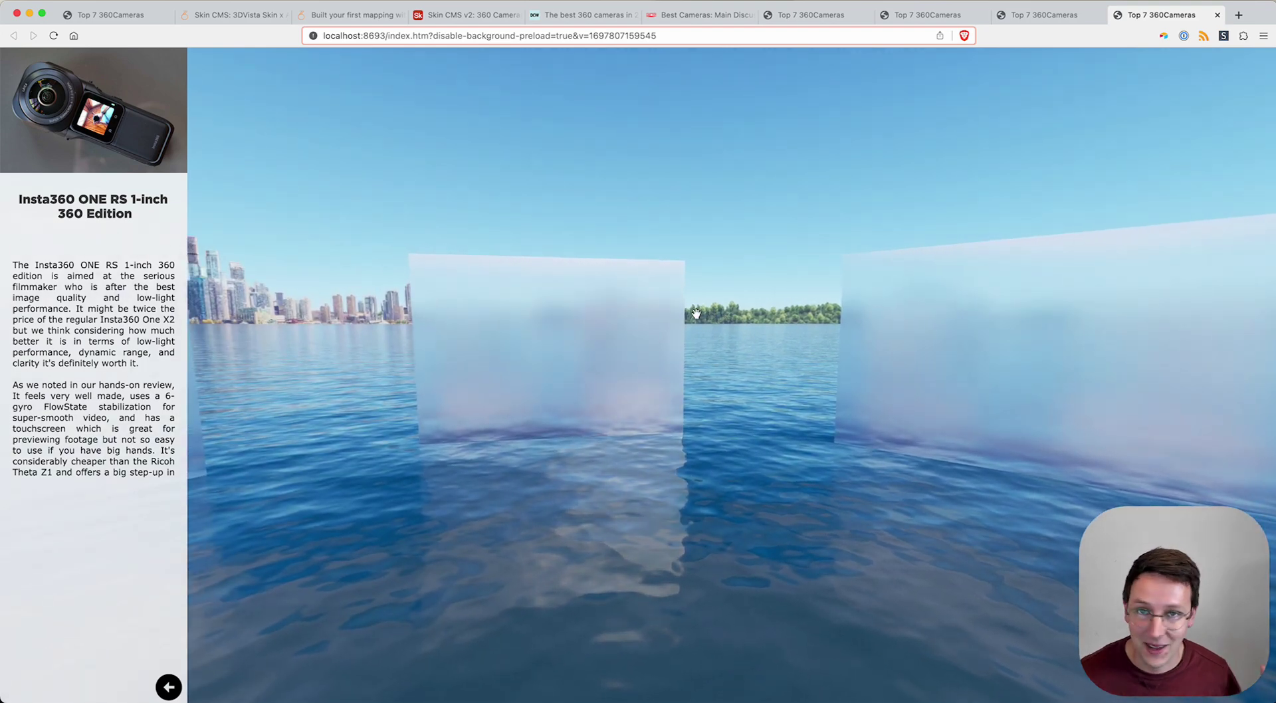